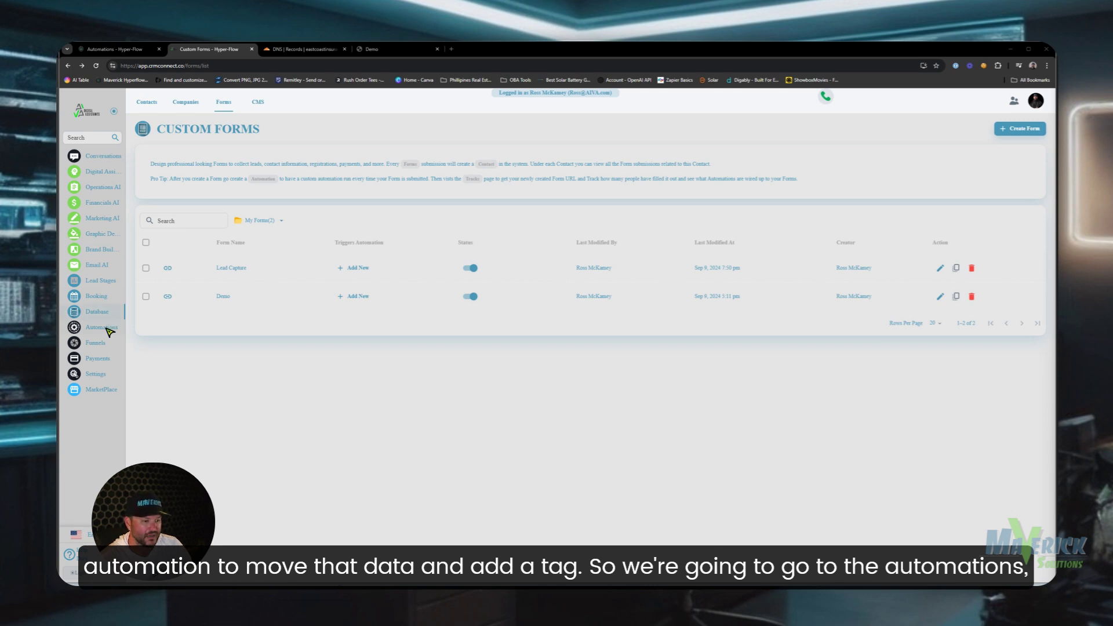
- Create a new automation inside the Thank You Emails folder under Automations
click(106, 329)
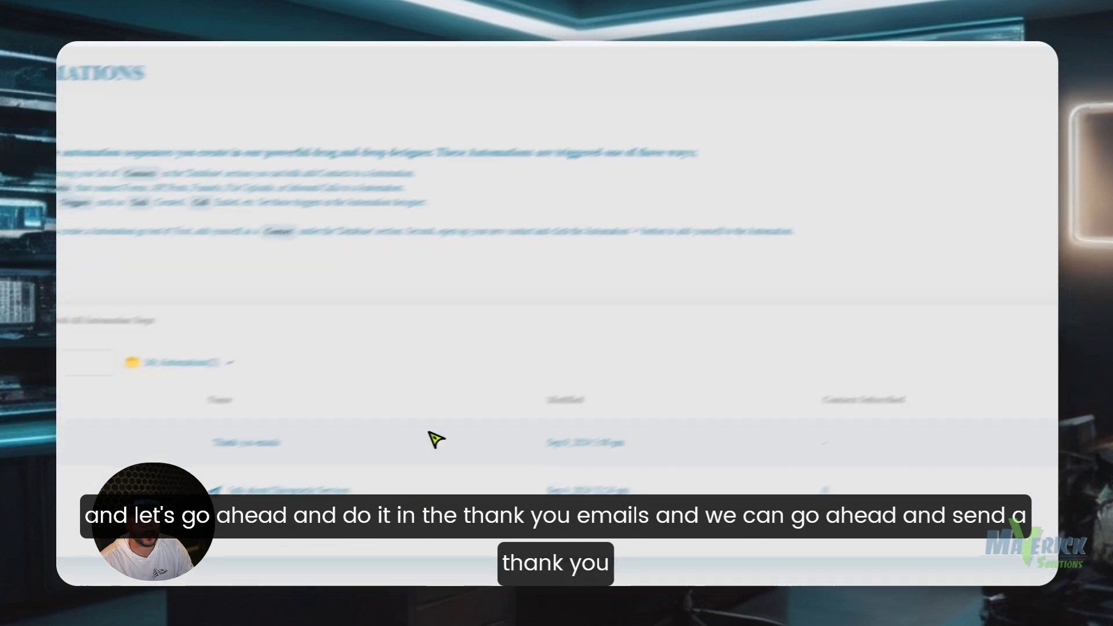
click(270, 417)
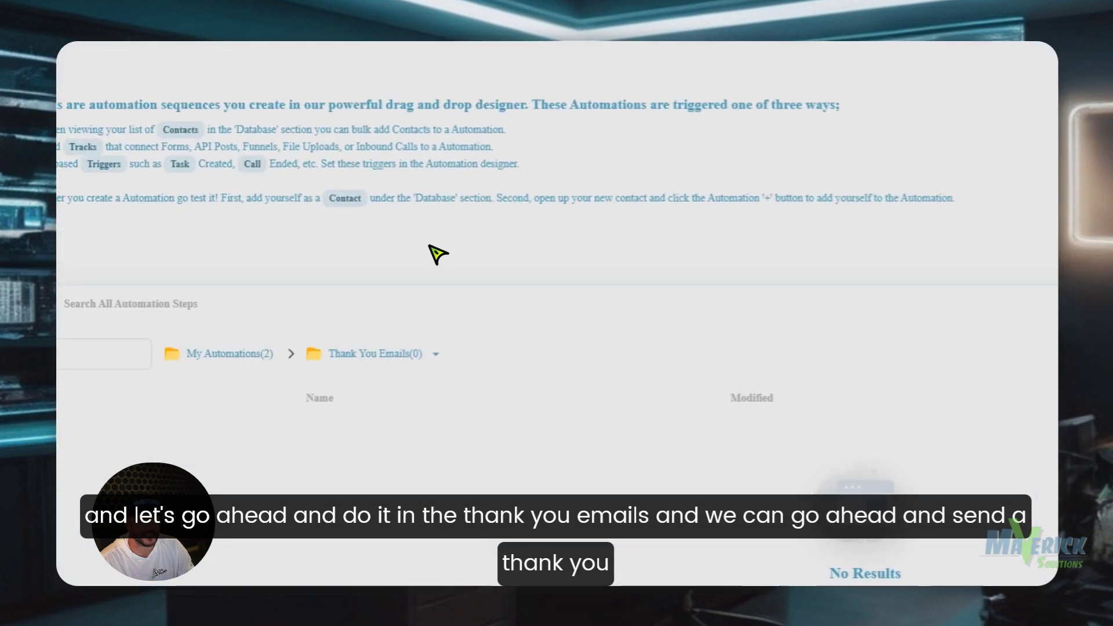
click(1012, 214)
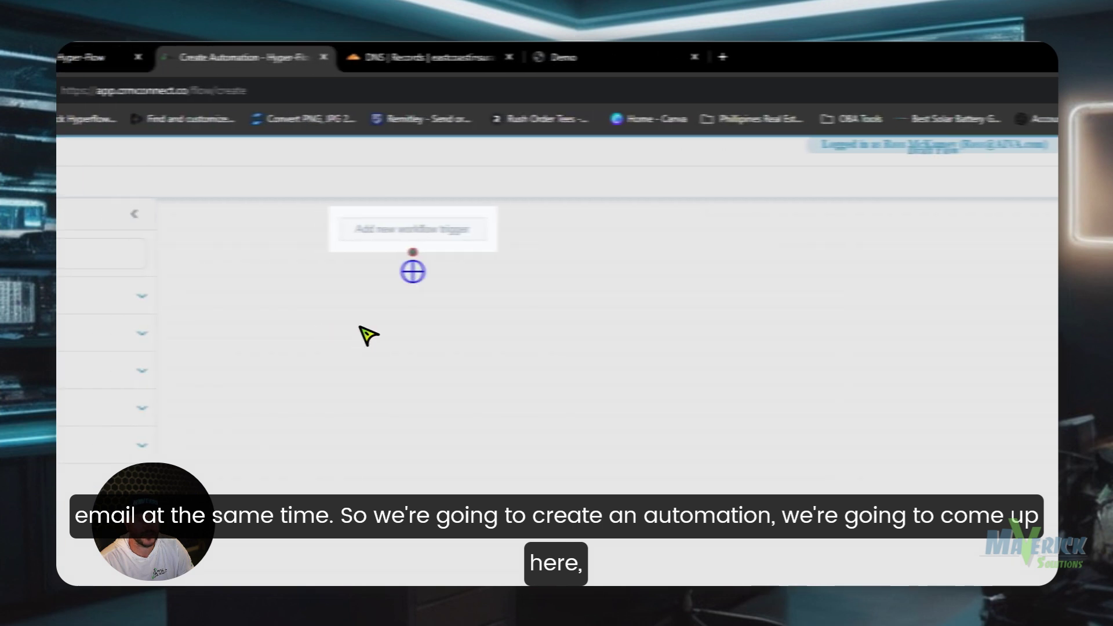
- Add a Form Submission trigger that fires on the Lead Capture form
click(397, 229)
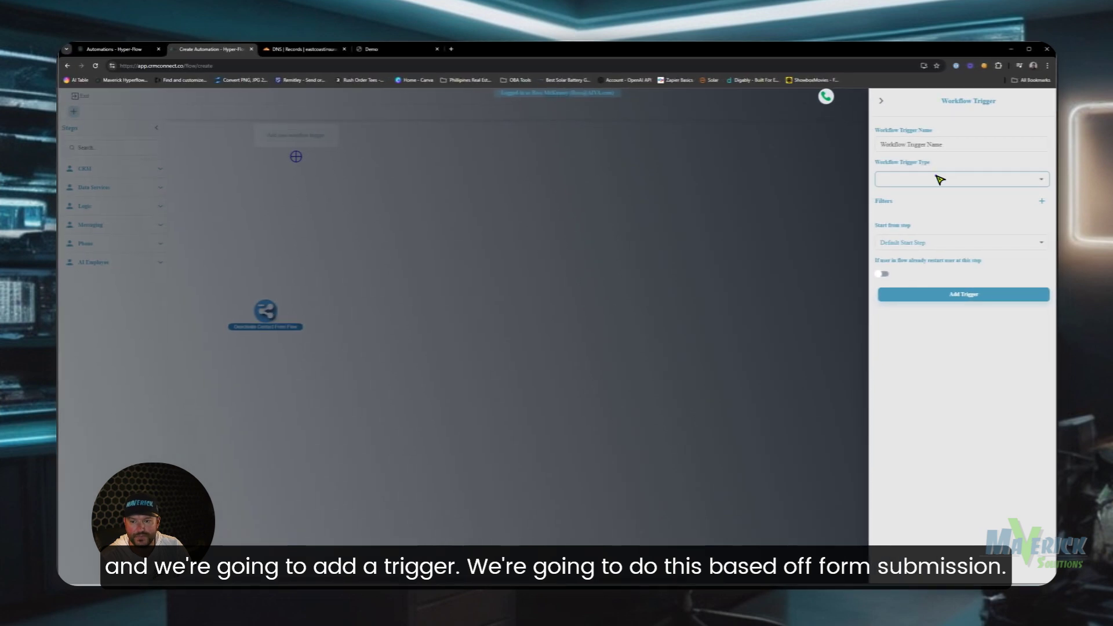
click(937, 177)
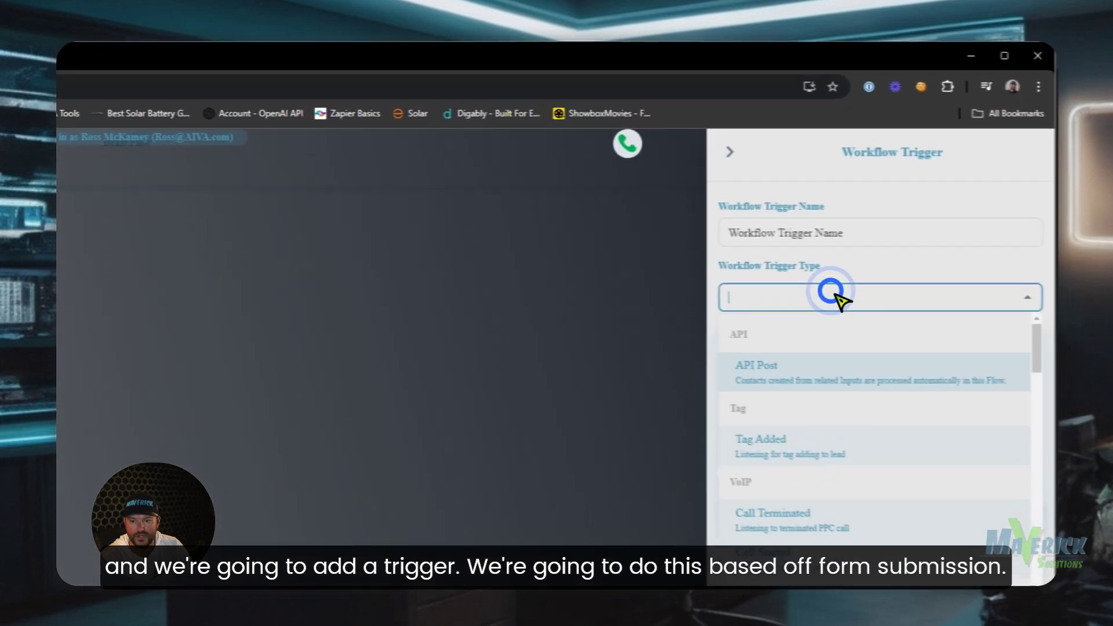
text(form)
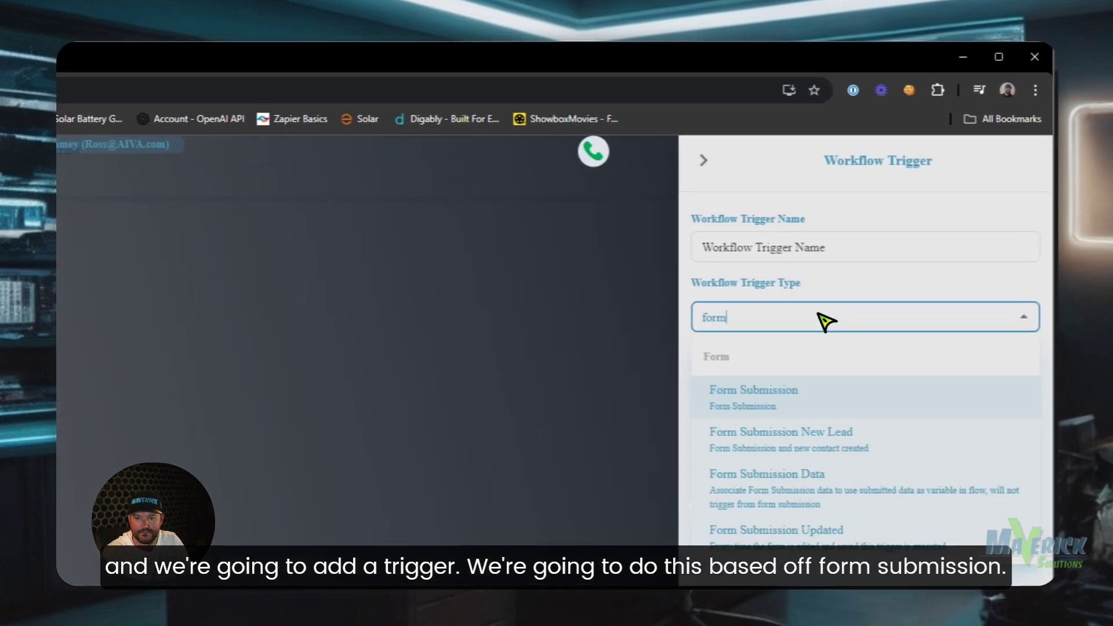
click(812, 401)
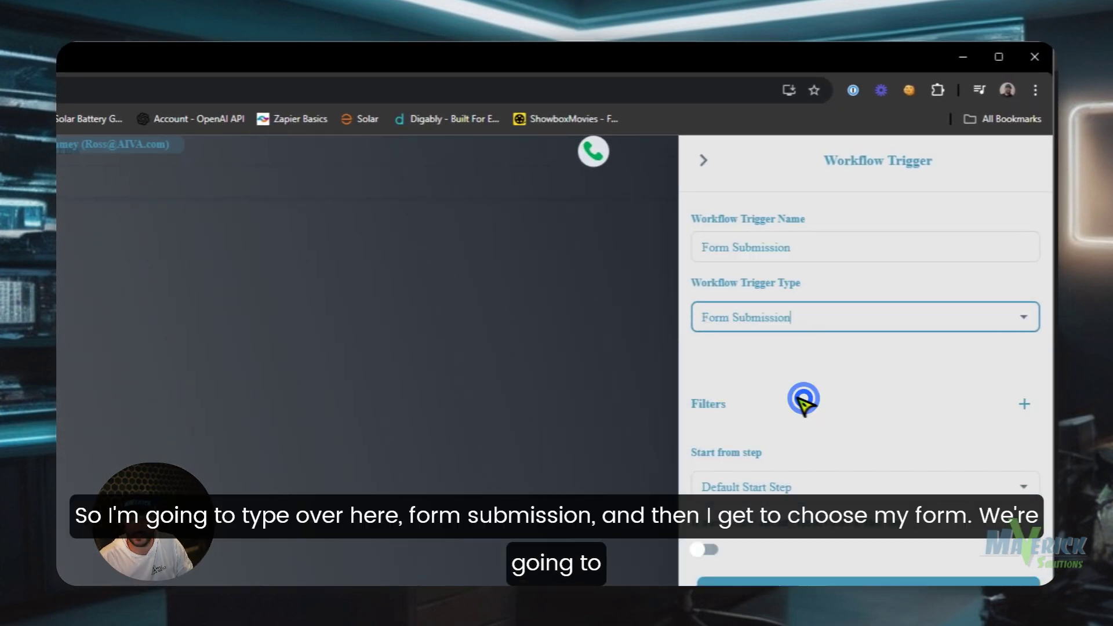
click(793, 300)
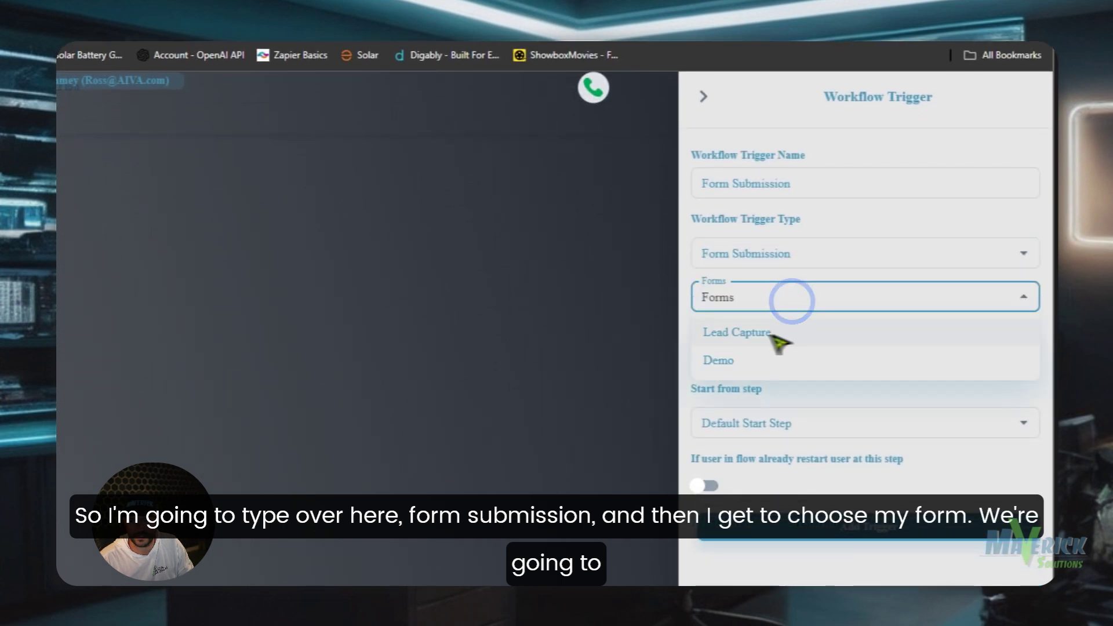
click(734, 333)
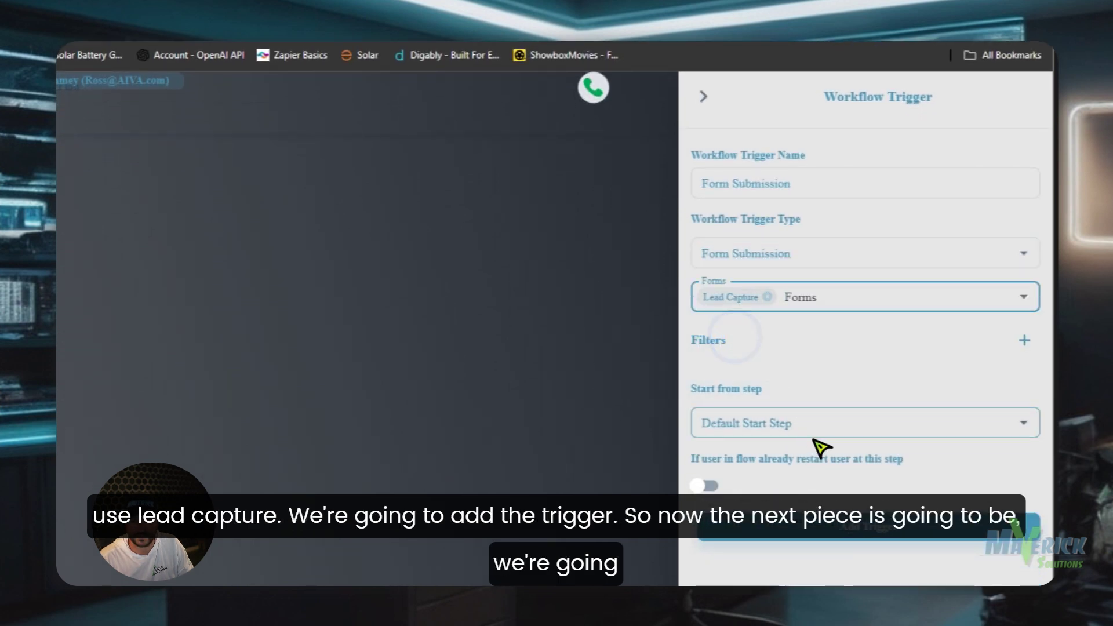
click(835, 526)
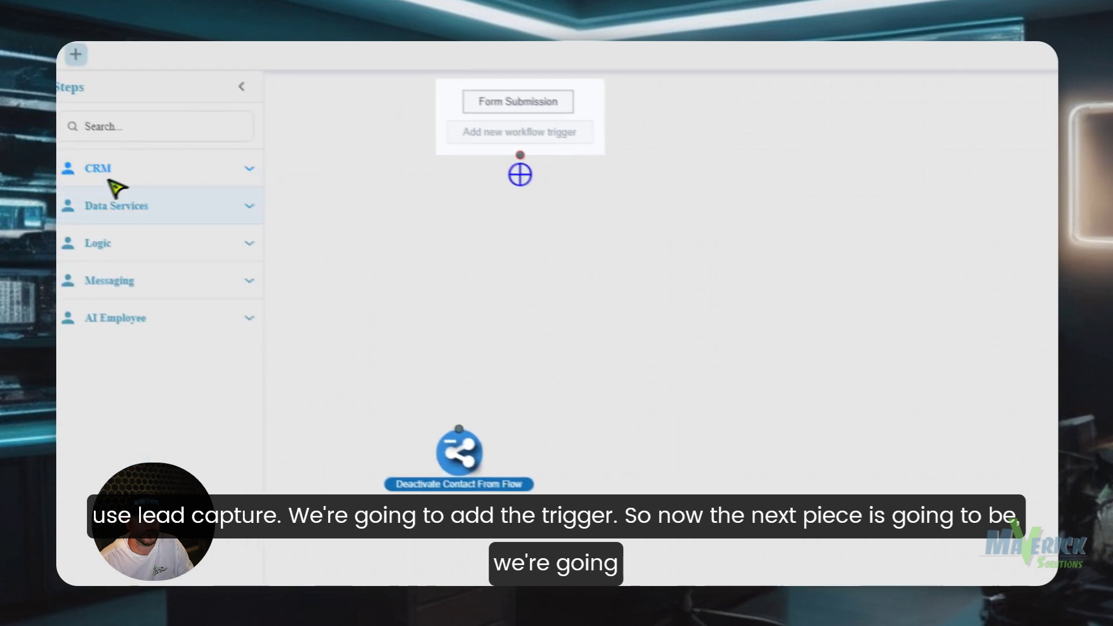
- Add a Lookup contact step matching on First Name + Last Name and Email
click(220, 186)
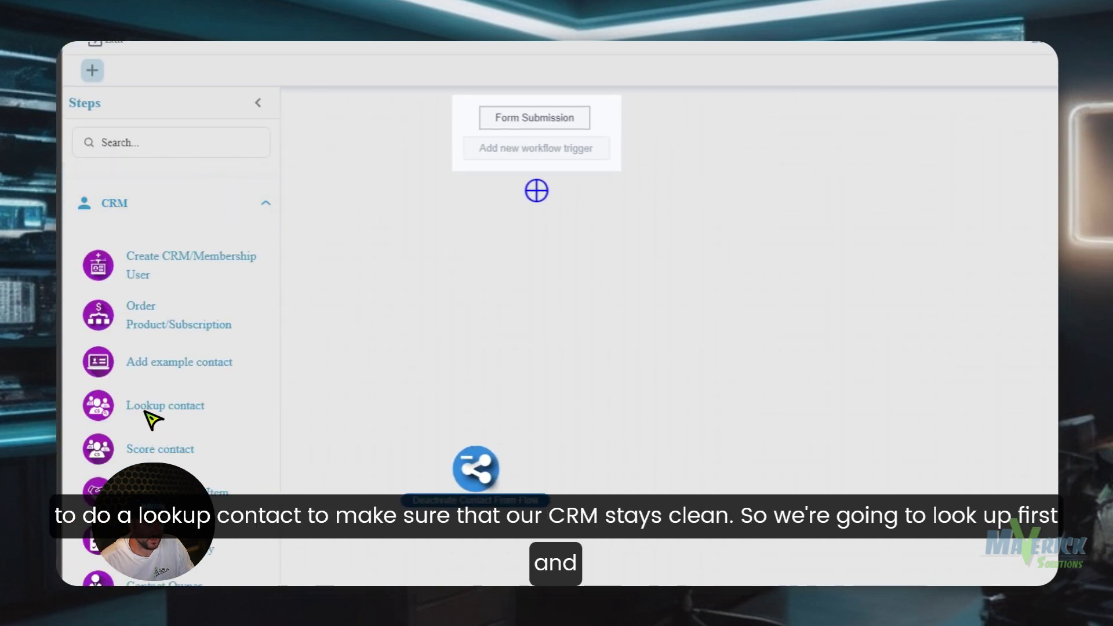
drag(146, 413, 529, 279)
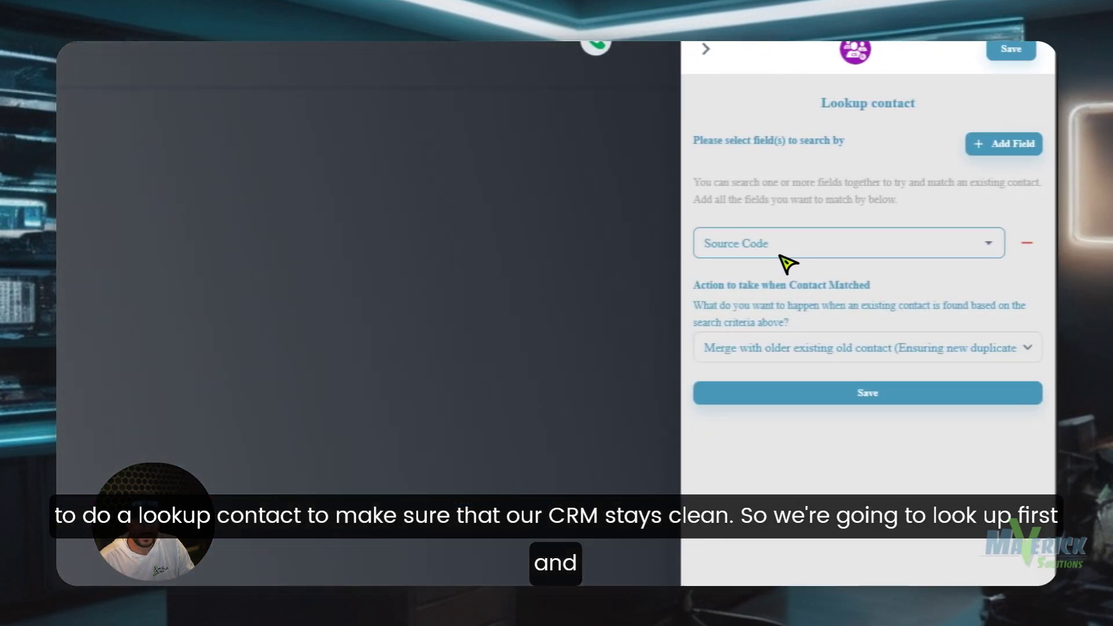
click(983, 243)
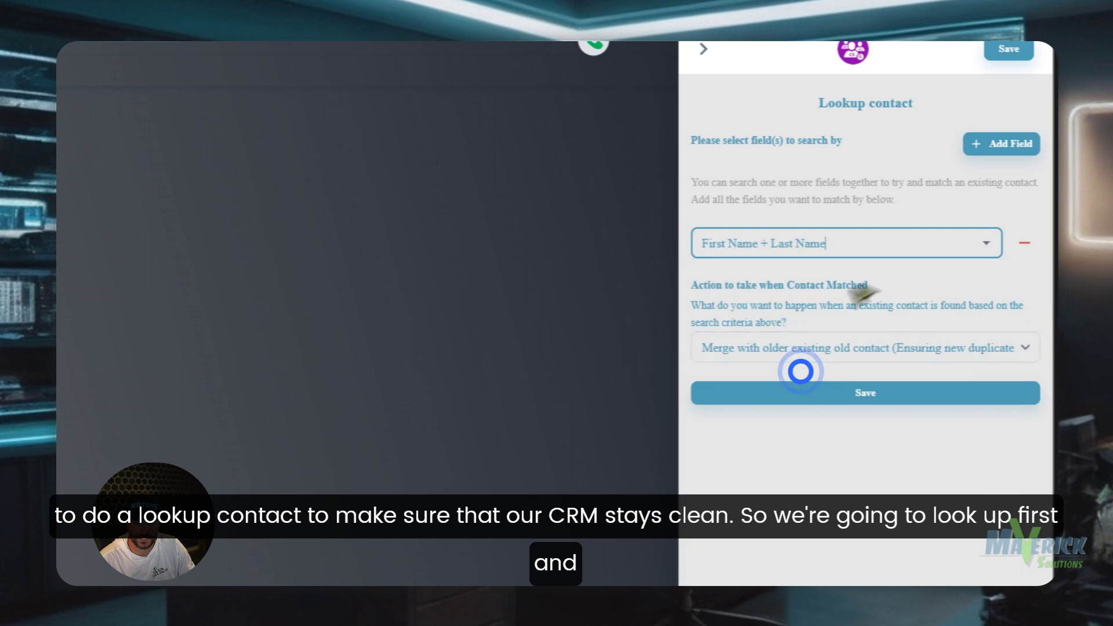
click(810, 379)
click(985, 143)
click(899, 327)
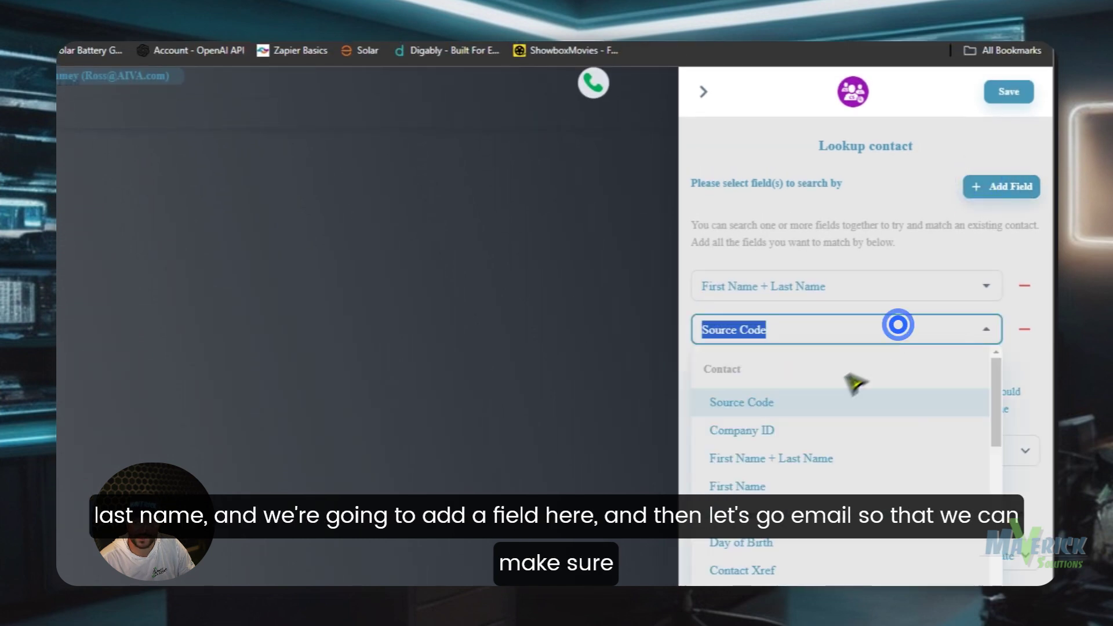
scroll(814, 411, down, 3)
click(778, 377)
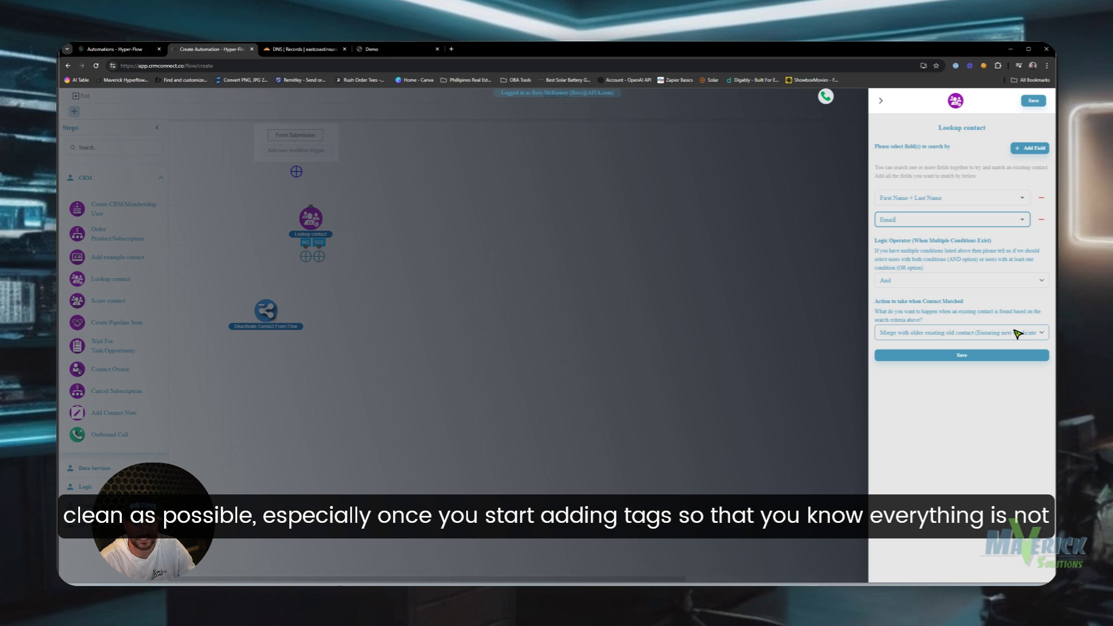
- Set matched contacts to Merge, save the step, and link it under the trigger
click(945, 333)
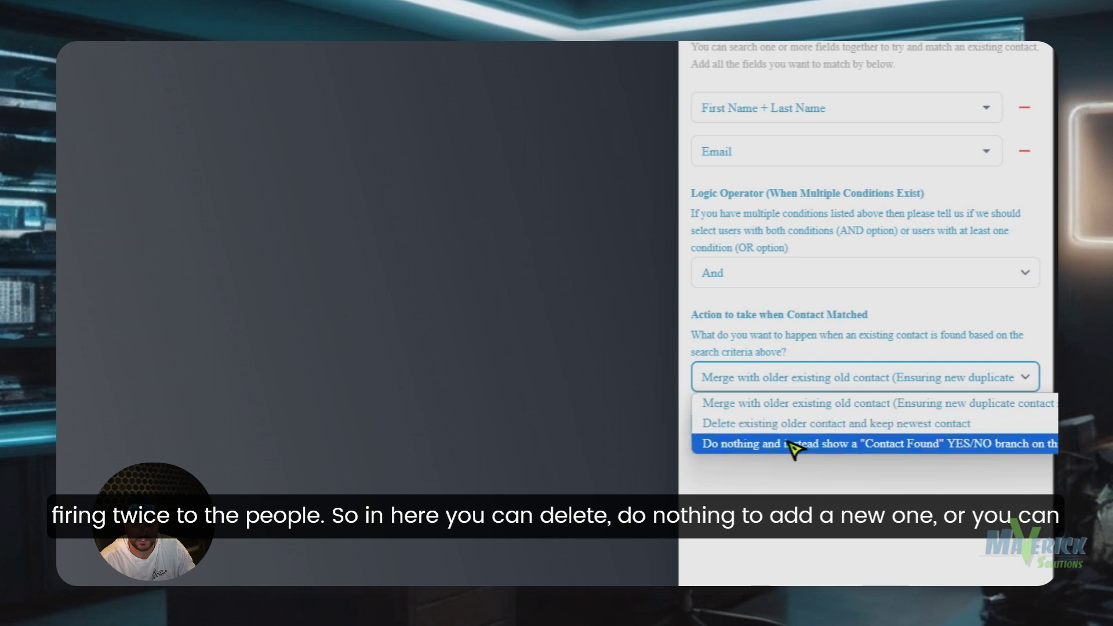
click(749, 405)
click(857, 422)
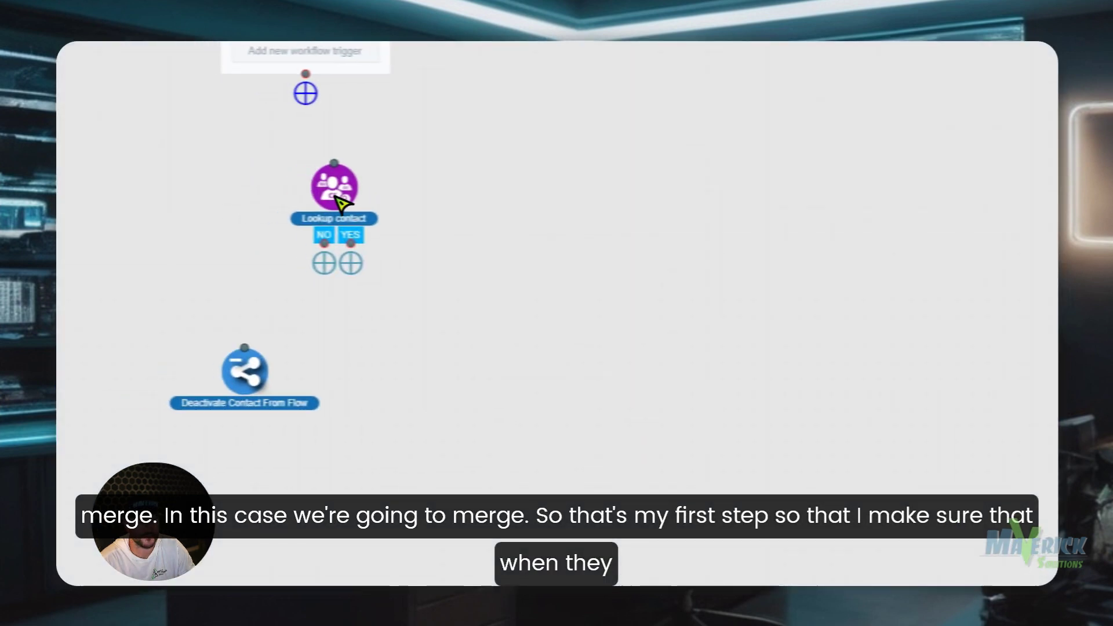
drag(343, 203, 329, 184)
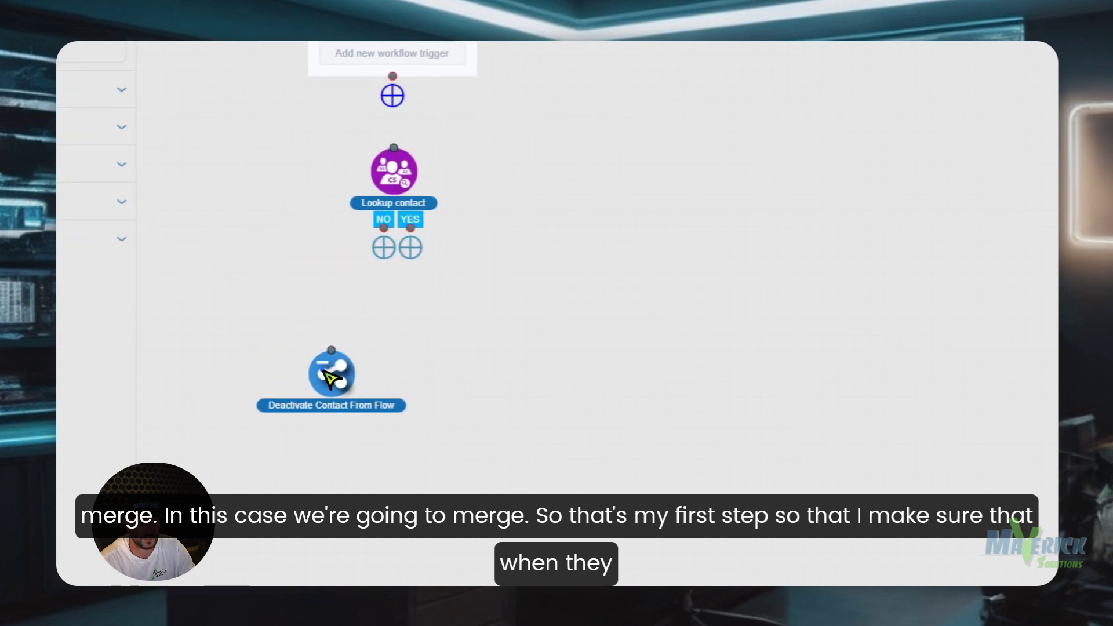
drag(333, 386, 400, 427)
scroll(402, 164, up, 4)
drag(394, 197, 395, 275)
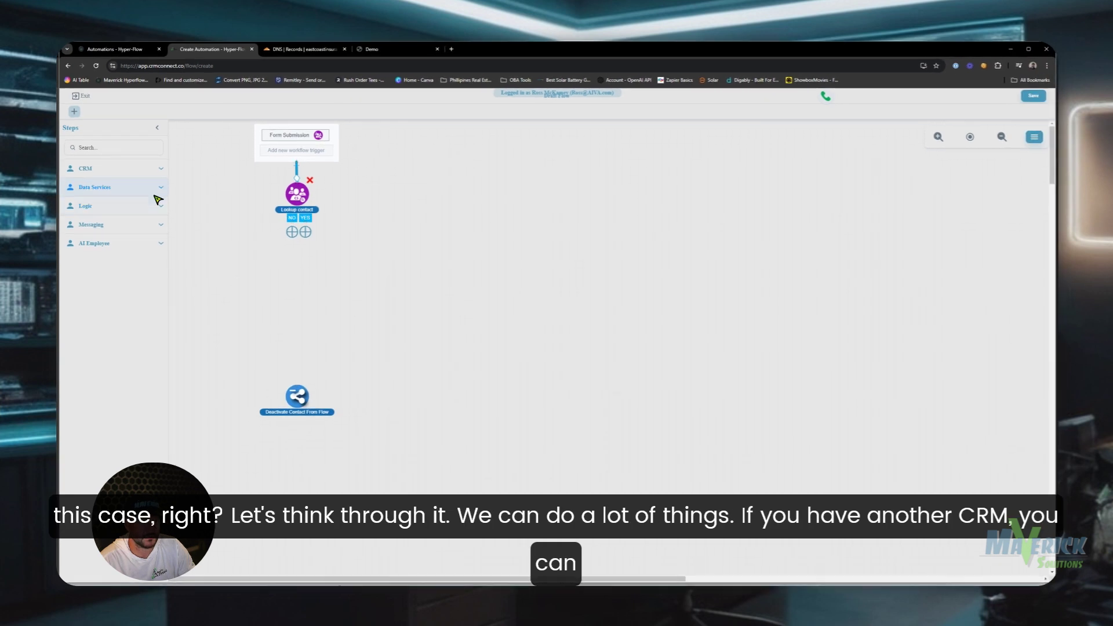
- Add a Custom API step that sends all Lead Capture form fields as JSON
click(160, 187)
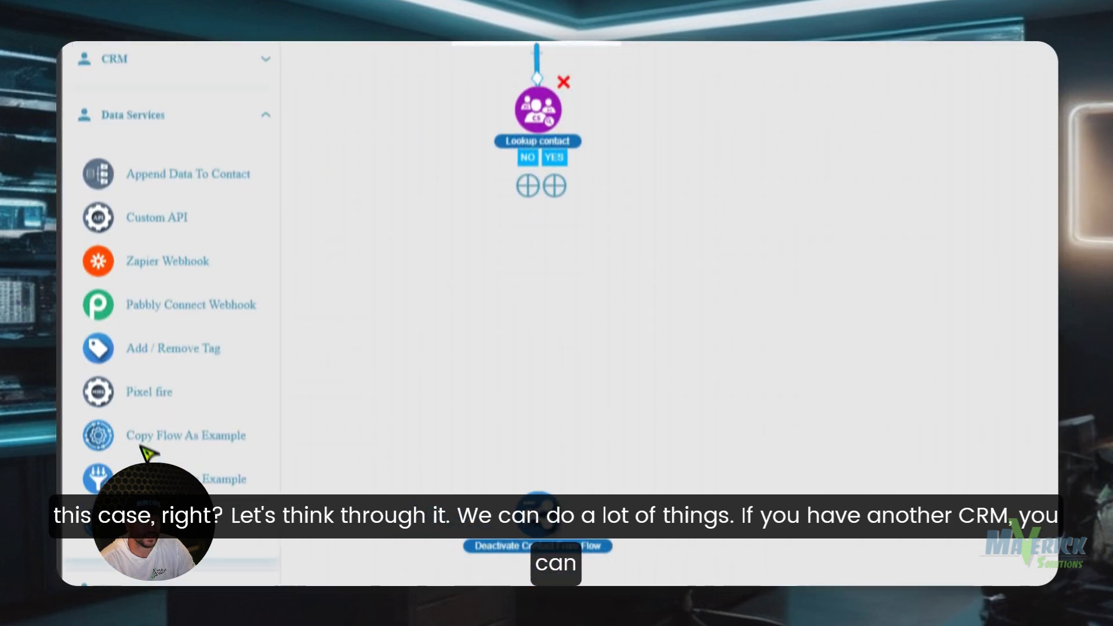
scroll(141, 331, down, 1)
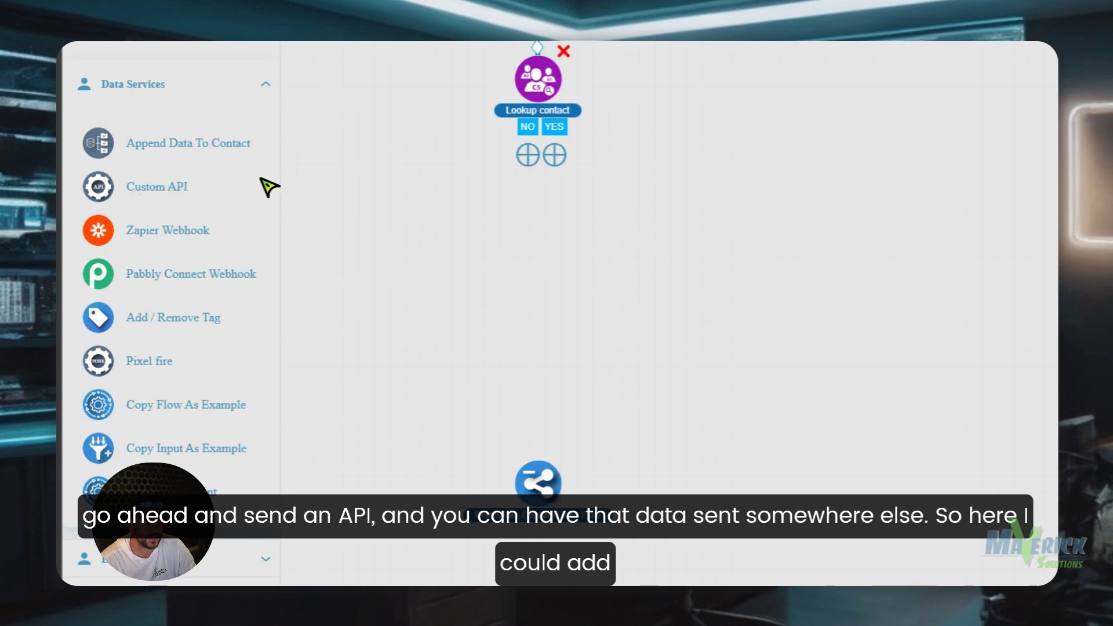
drag(123, 190, 594, 238)
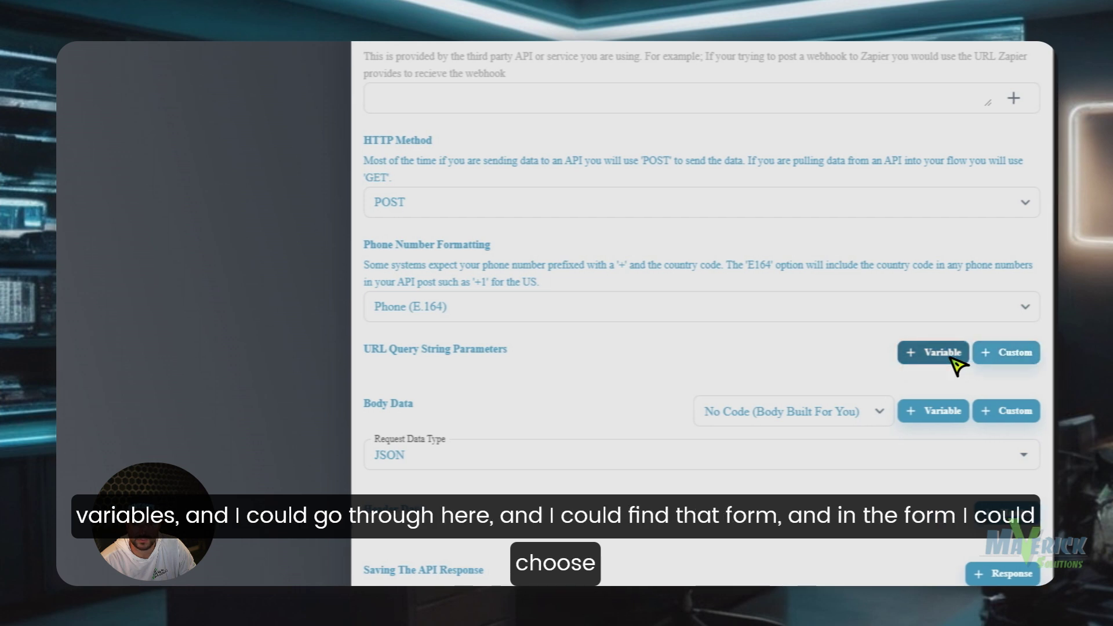
click(949, 356)
click(708, 408)
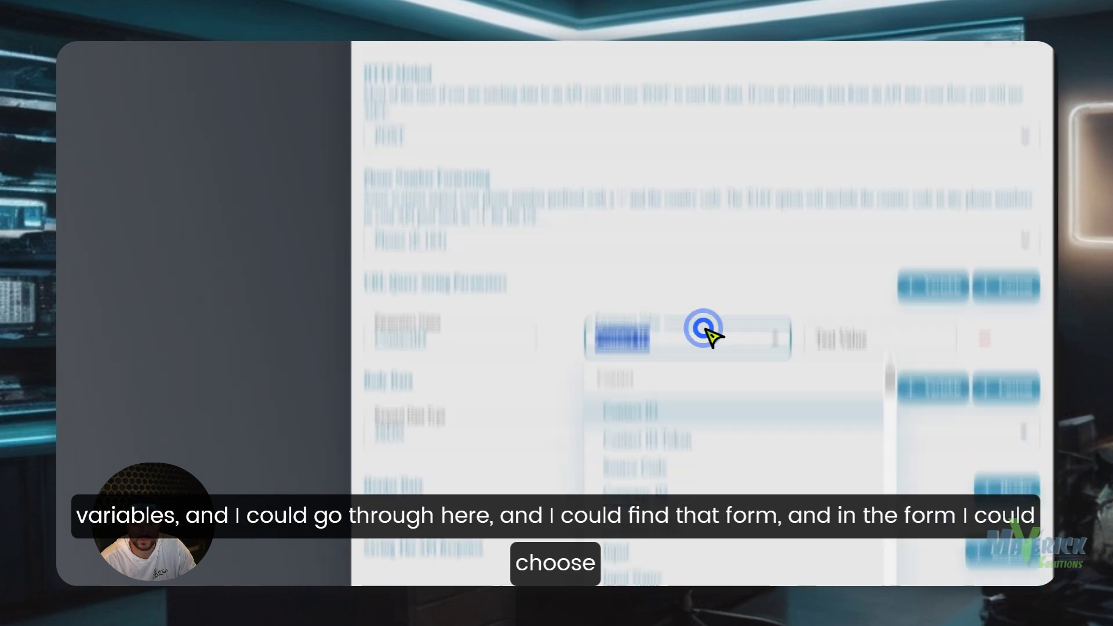
scroll(712, 246, down, 15)
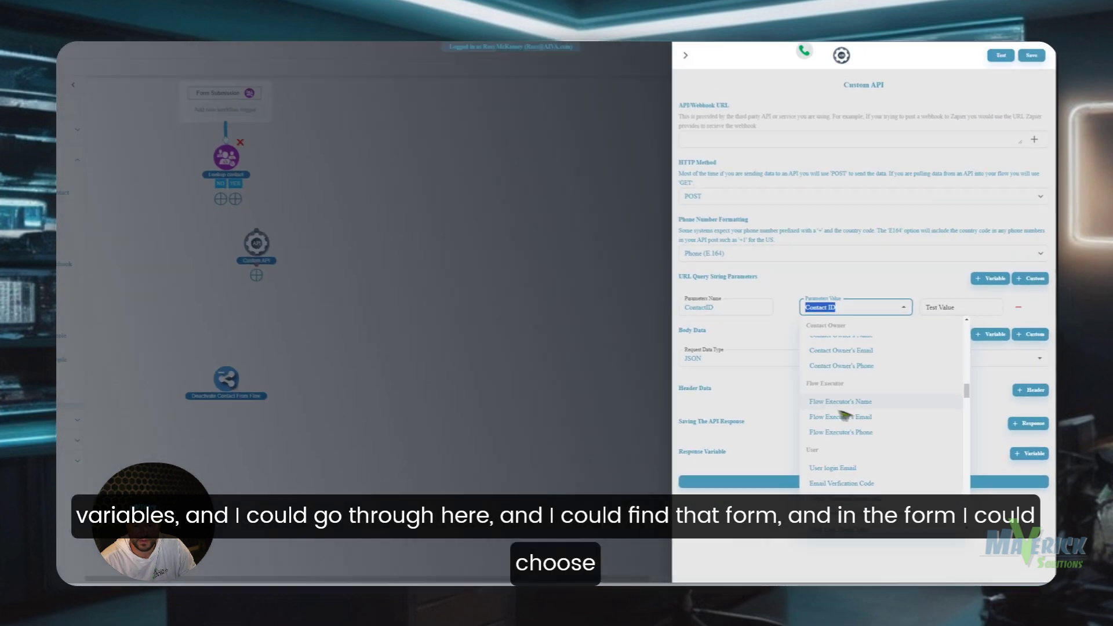
scroll(680, 272, down, 10)
scroll(870, 429, down, 10)
scroll(870, 429, down, 5)
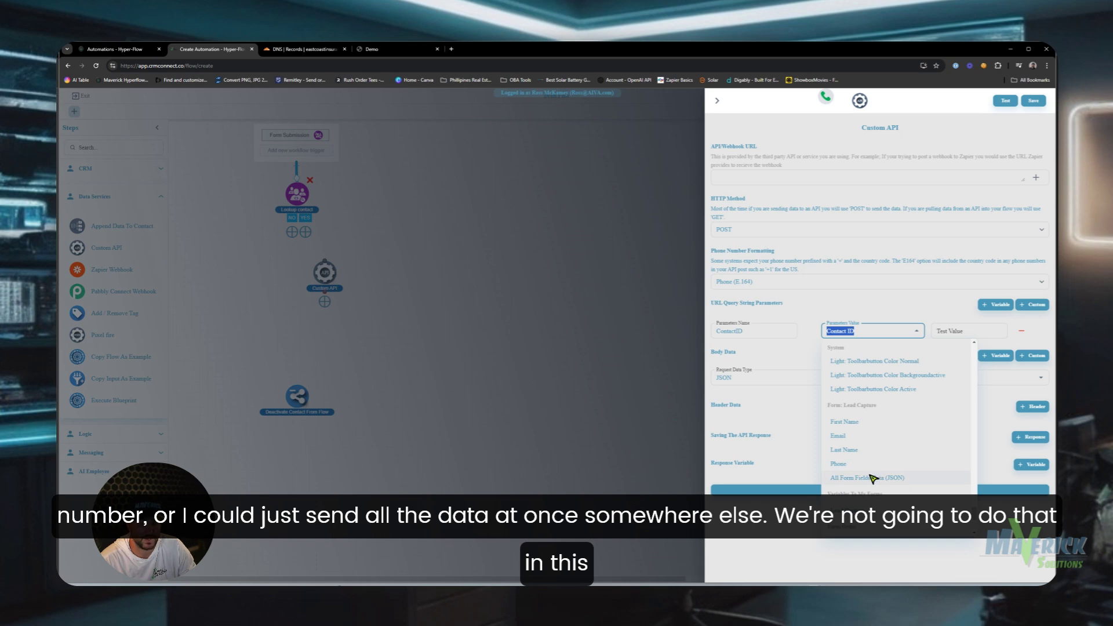
click(869, 478)
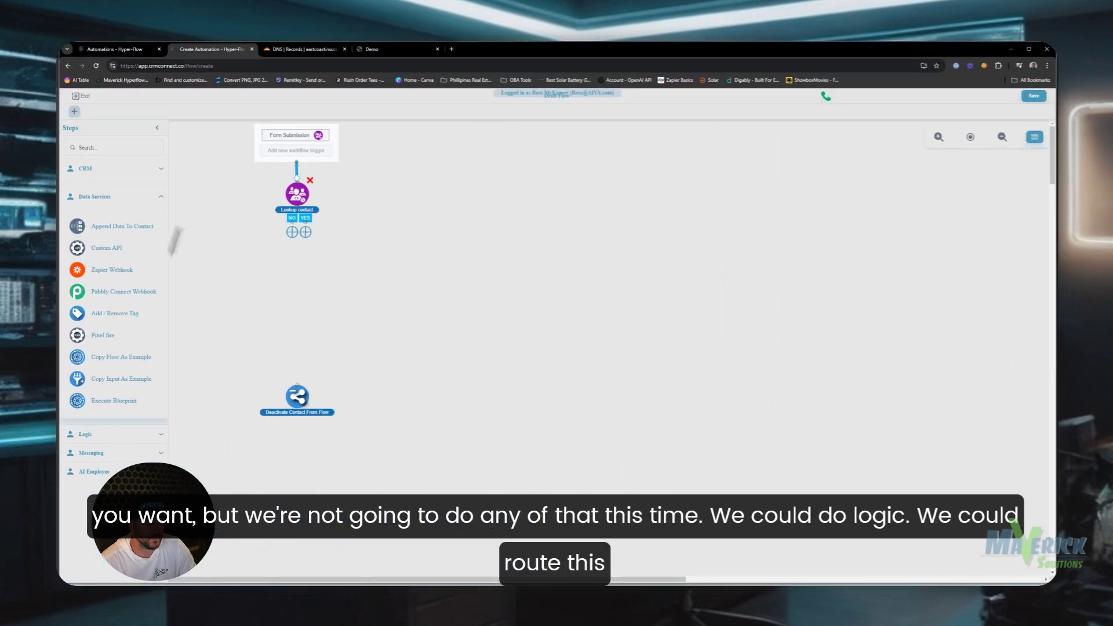
- Browse the Logic steps, then add a Send Email step from Messaging
click(160, 196)
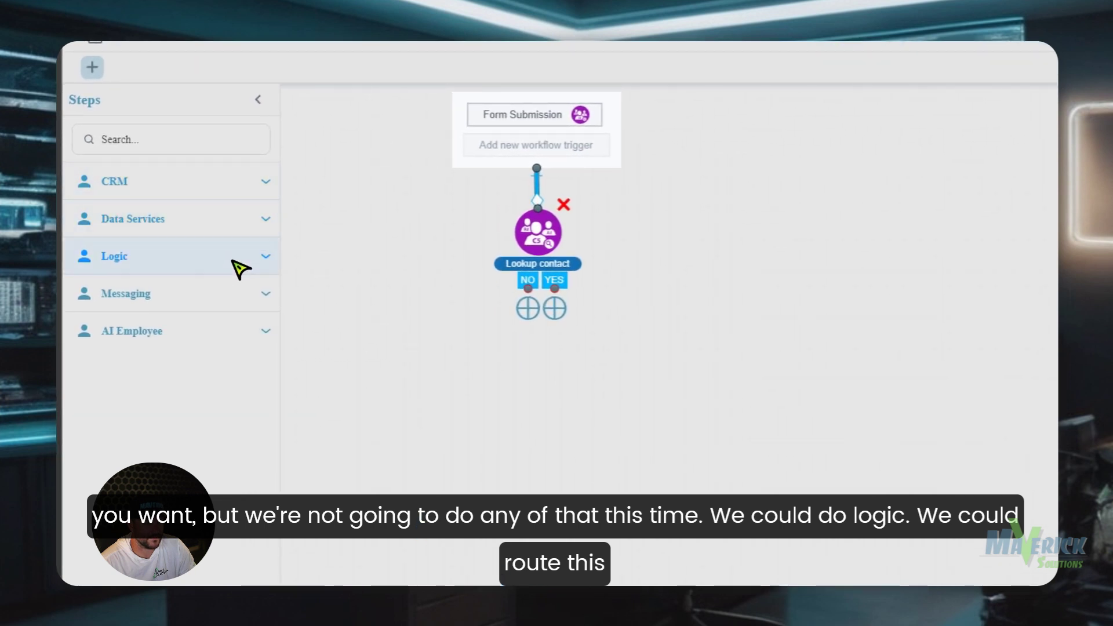
click(145, 208)
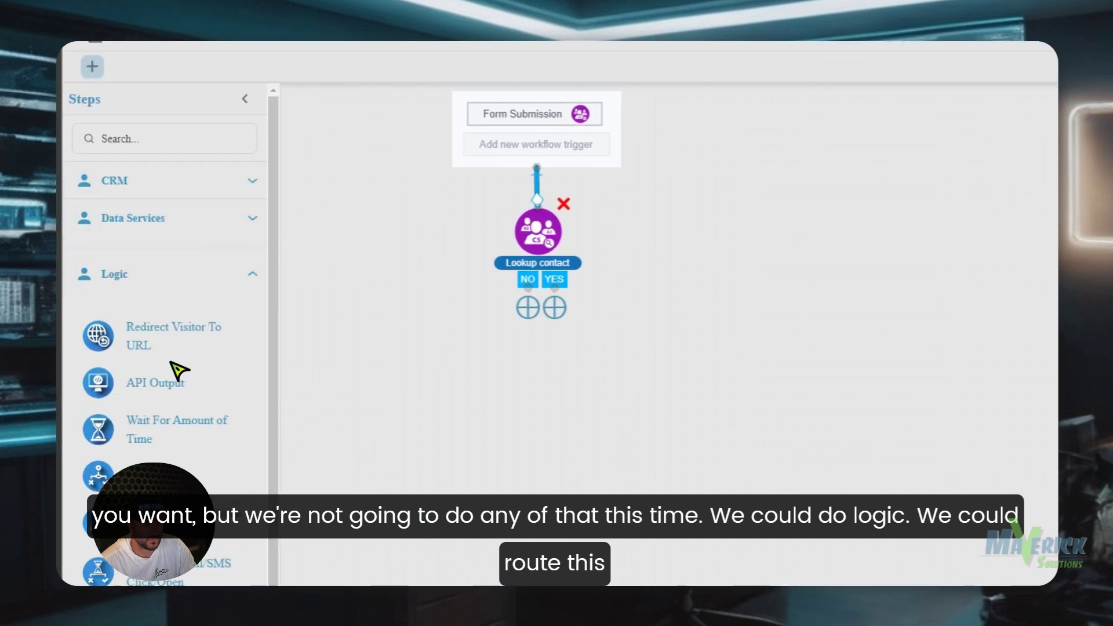
scroll(165, 452, down, 1)
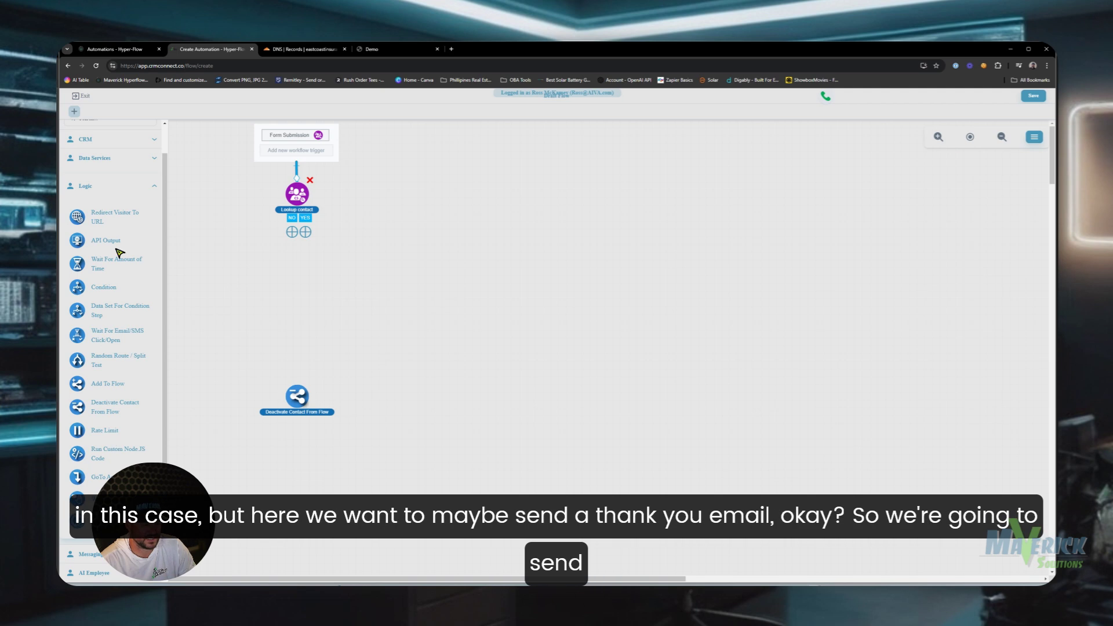
click(153, 175)
click(142, 233)
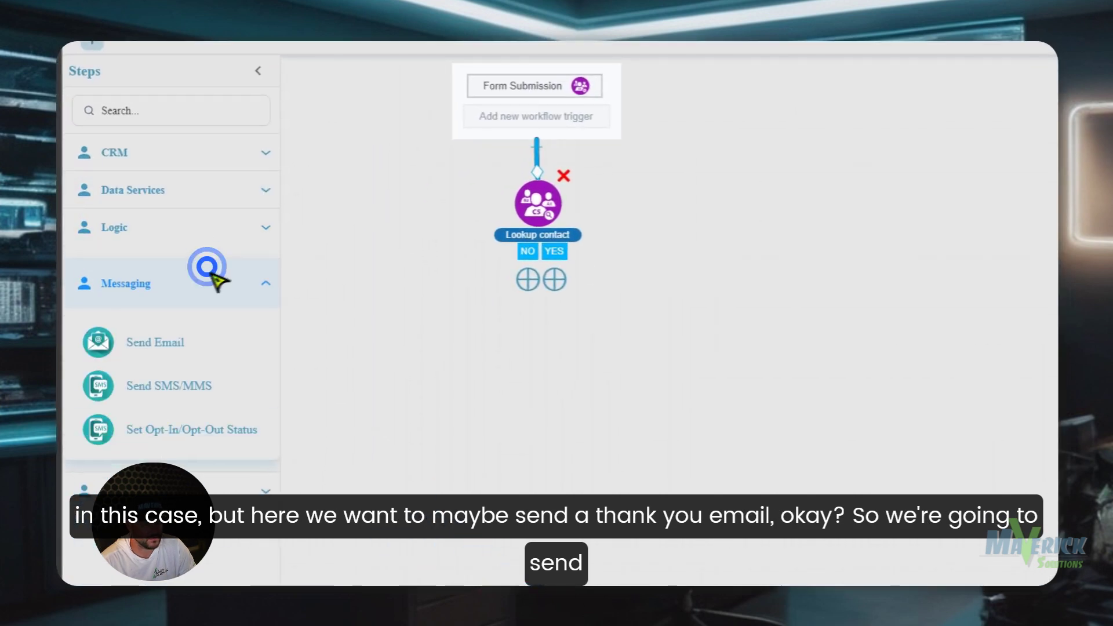
drag(150, 350, 510, 384)
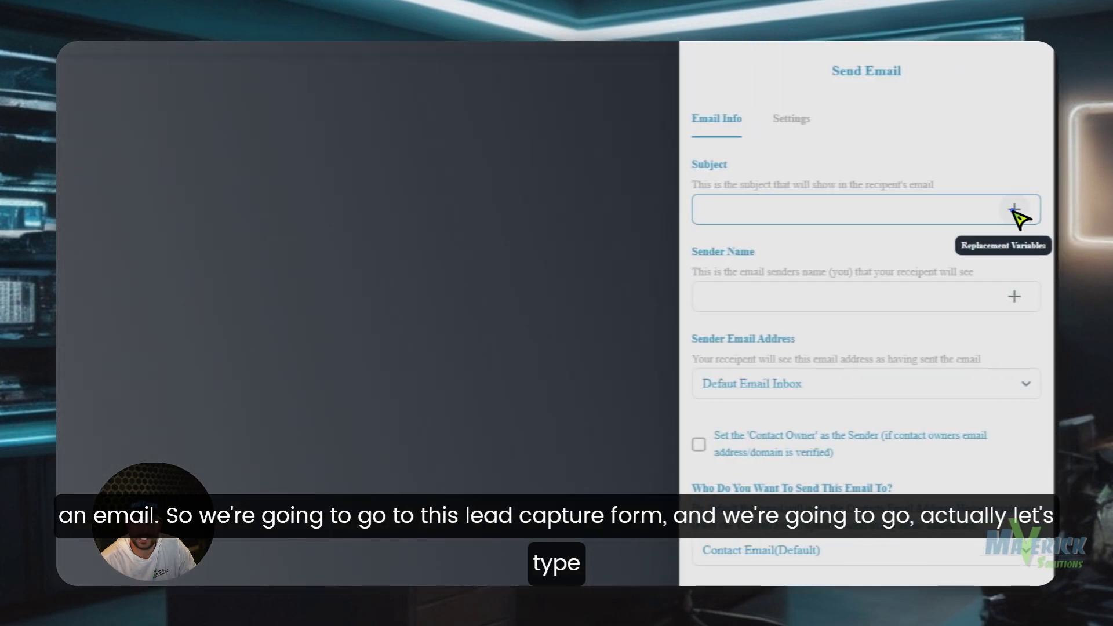
- Set the subject to 'Thank you for contacting us' followed by the lead capture First Name
click(1024, 211)
scroll(974, 304, down, 5)
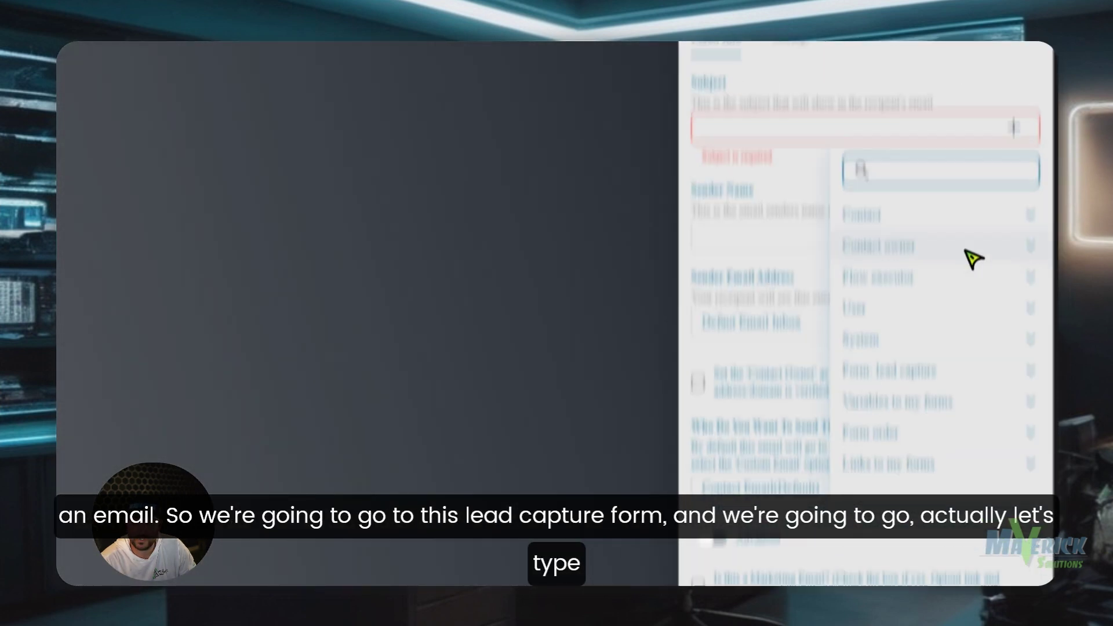
click(967, 181)
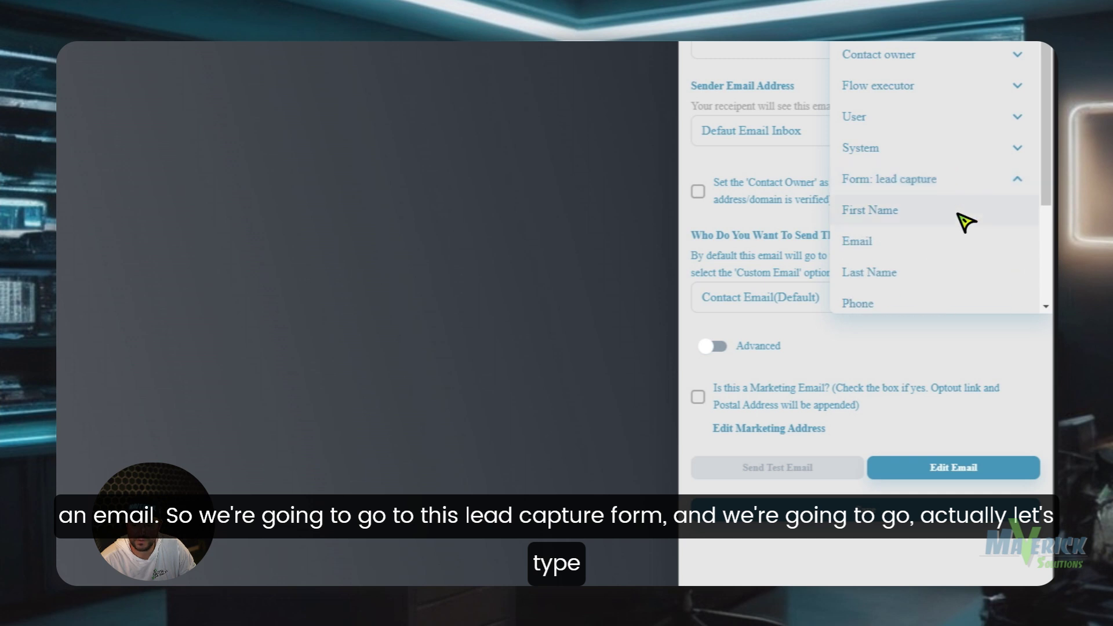
scroll(928, 260, up, 5)
click(738, 348)
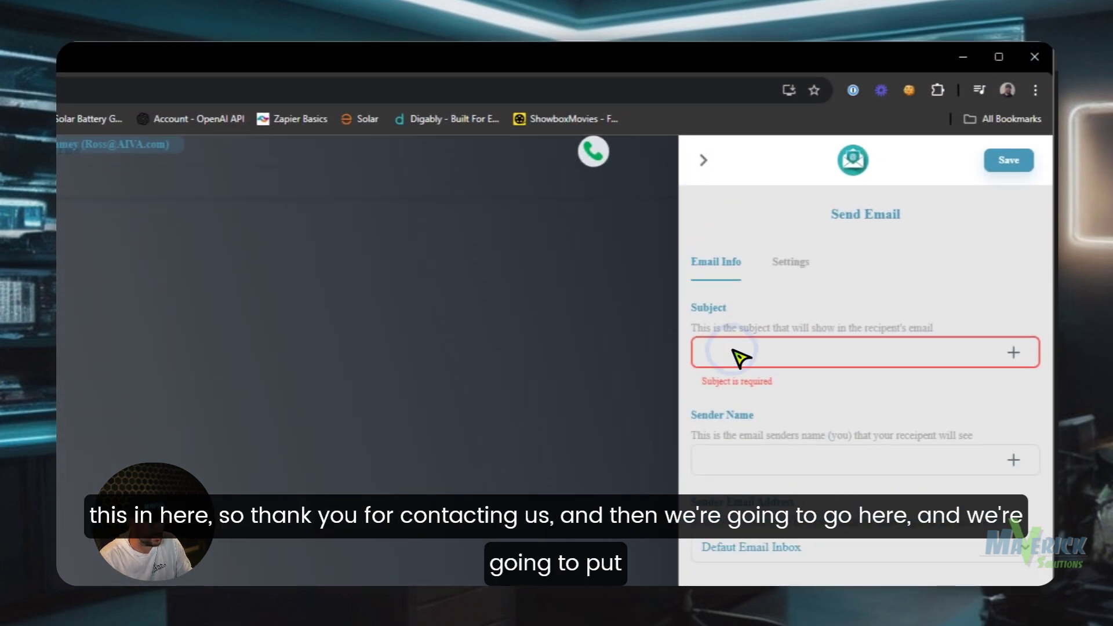
text(Thank you f)
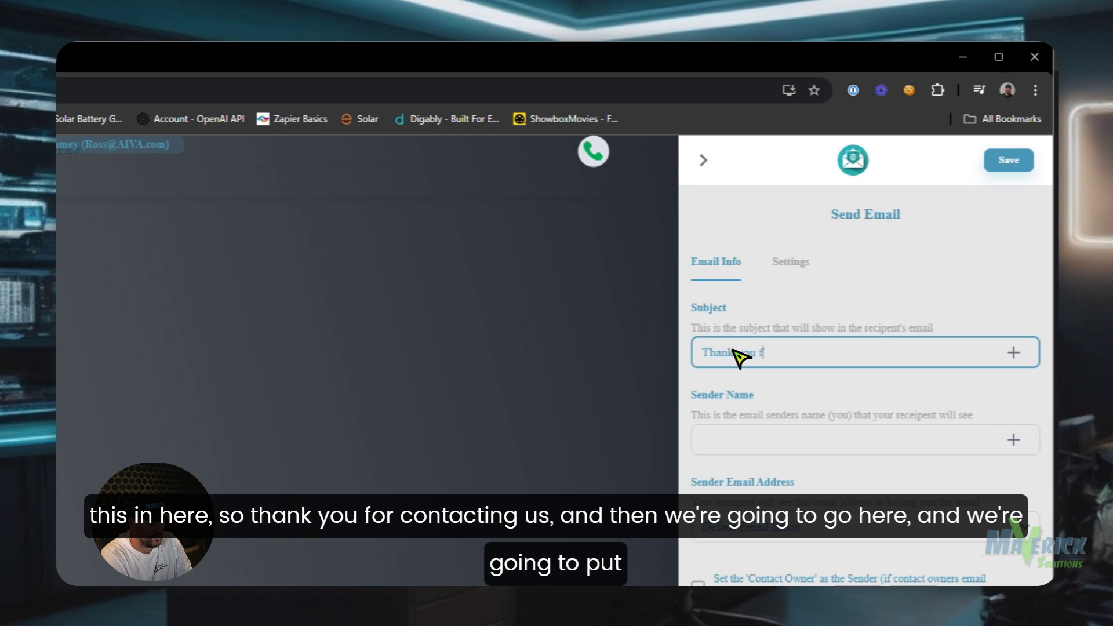
text(or contacting us)
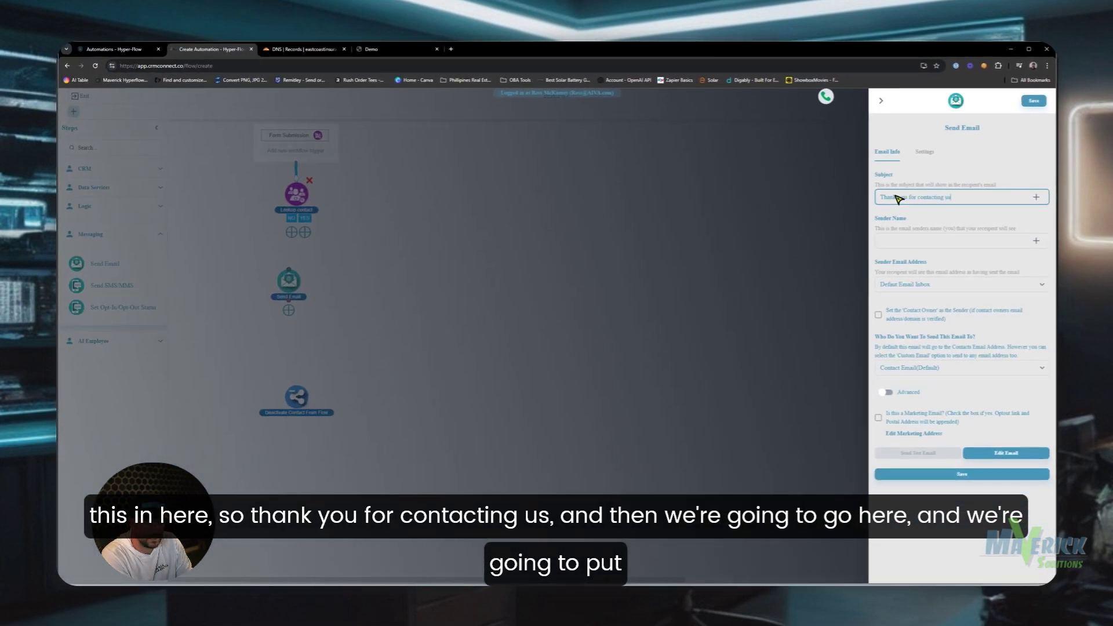
click(1036, 197)
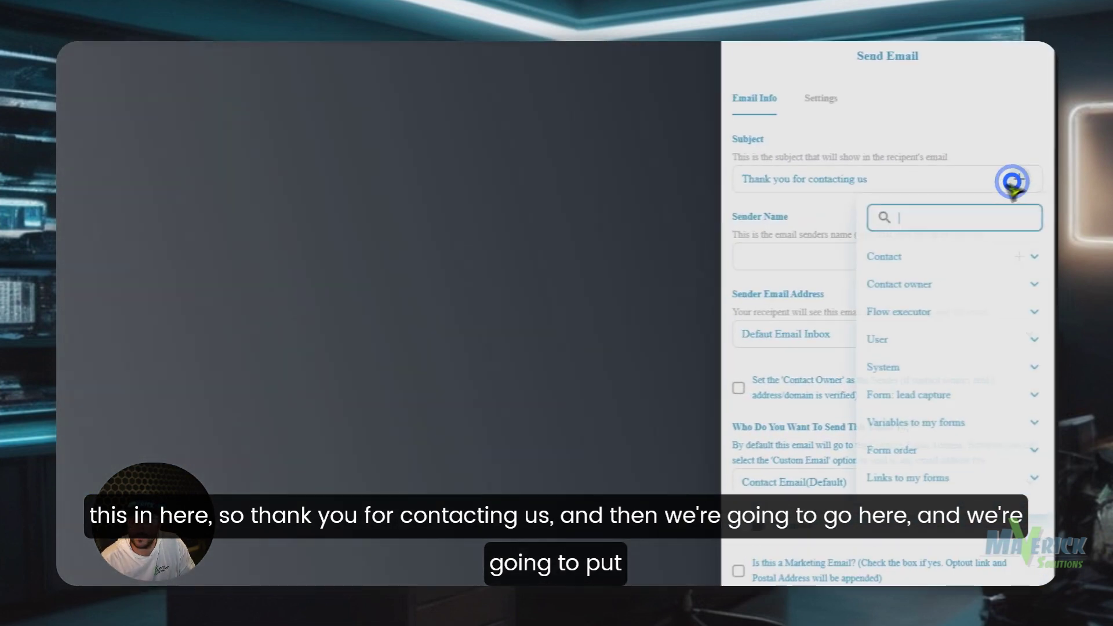
click(1030, 319)
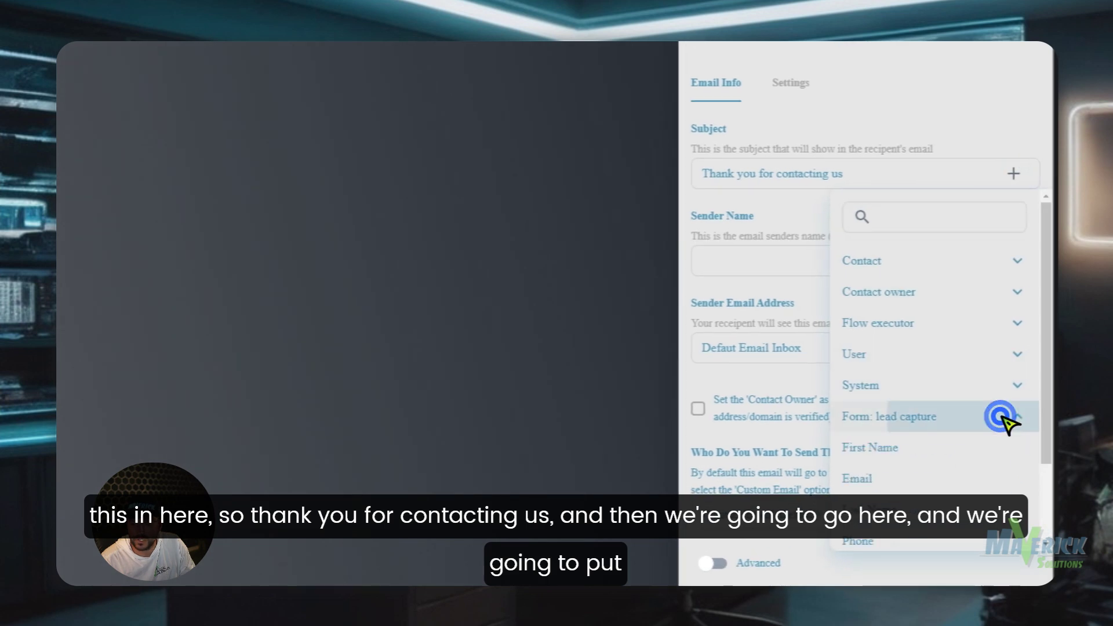
click(957, 452)
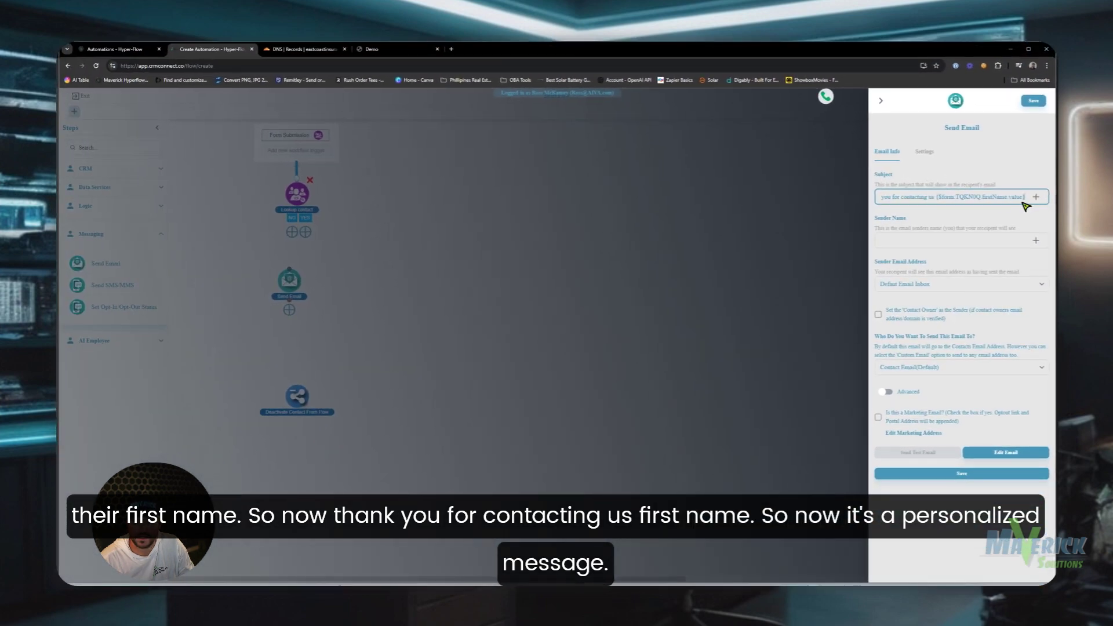
- Set the Sender Name to the Contact Owner's Name merge field
click(901, 242)
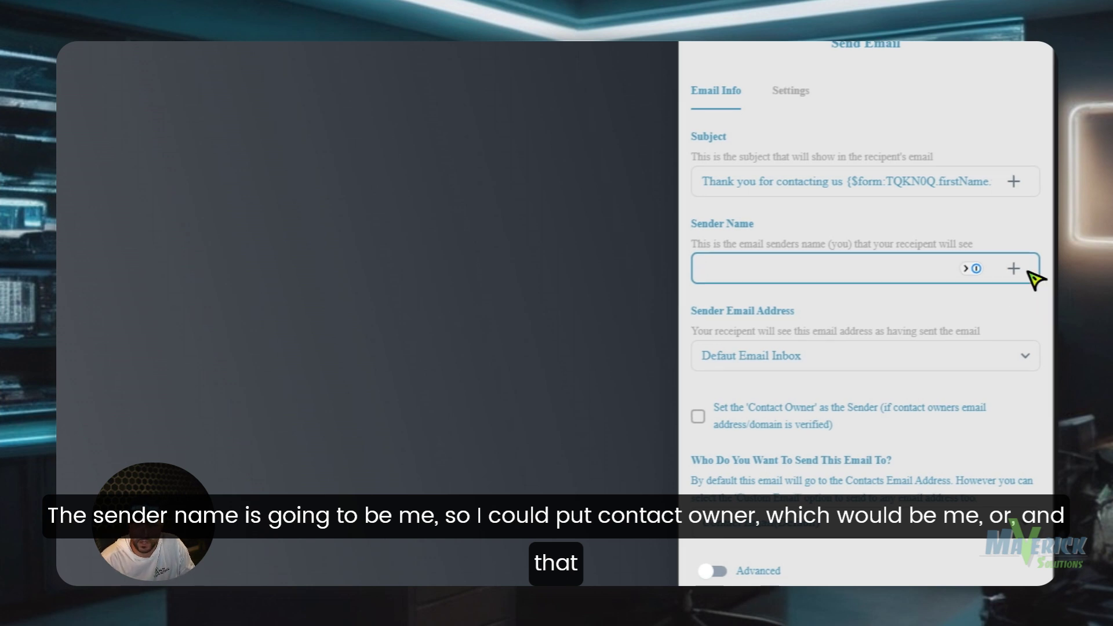
click(1015, 268)
click(994, 383)
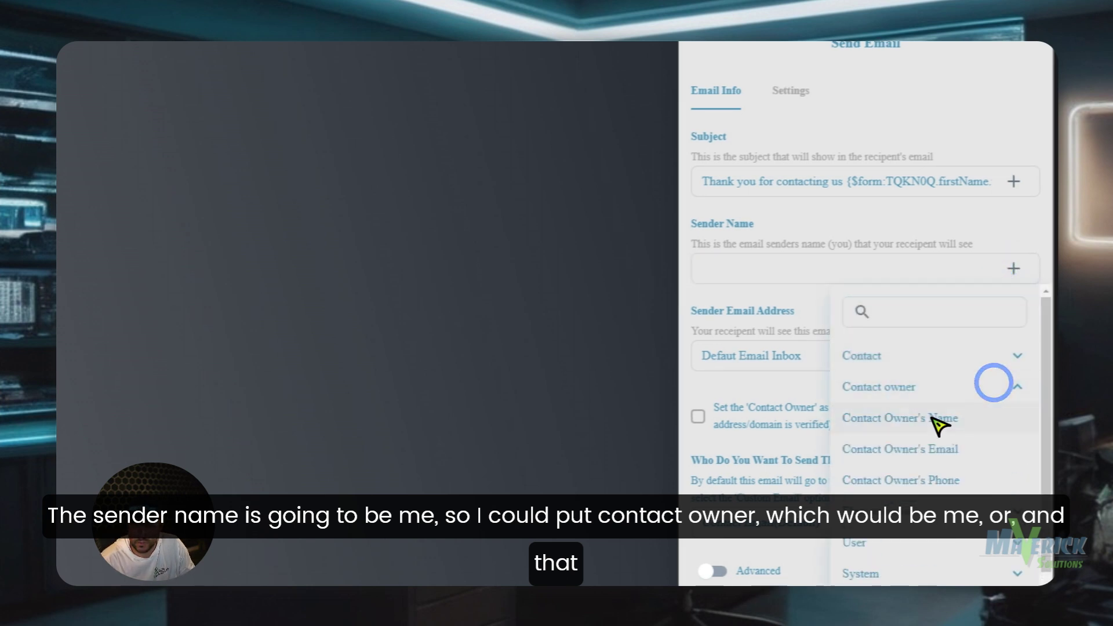
click(969, 422)
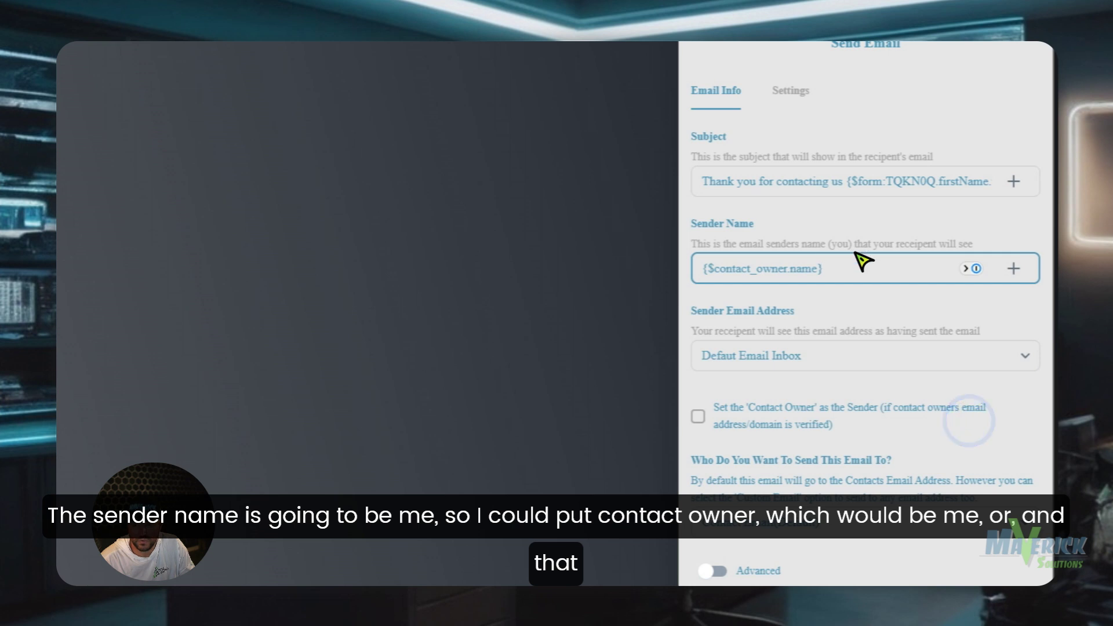
drag(827, 277, 695, 273)
click(946, 268)
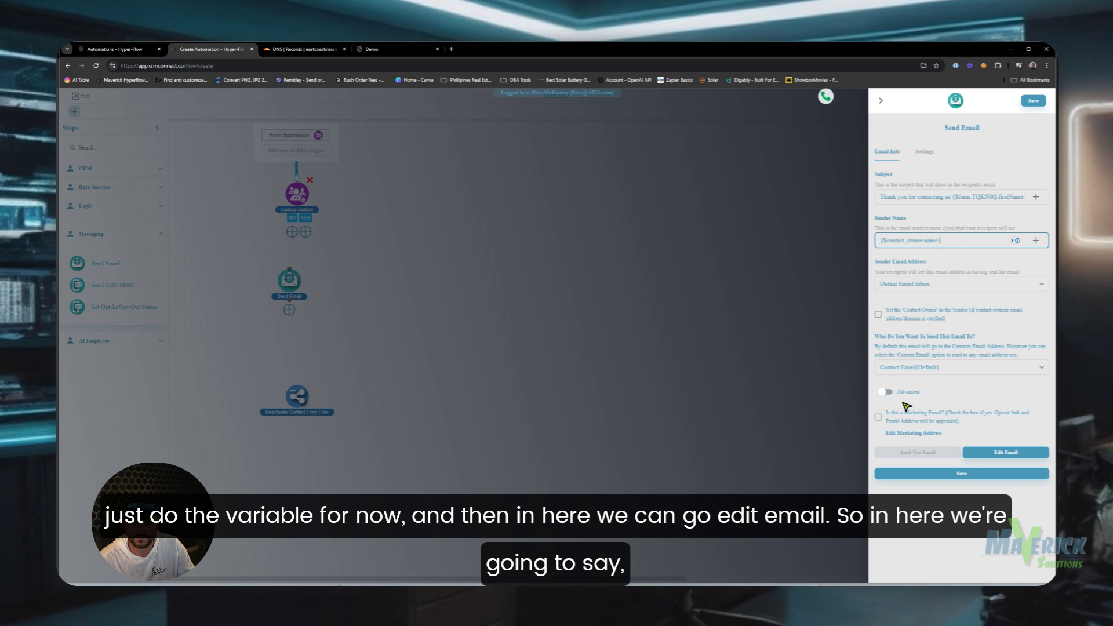
- Start the email body with 'Thank you for your intere' and a 'Hey' greeting above it
click(997, 455)
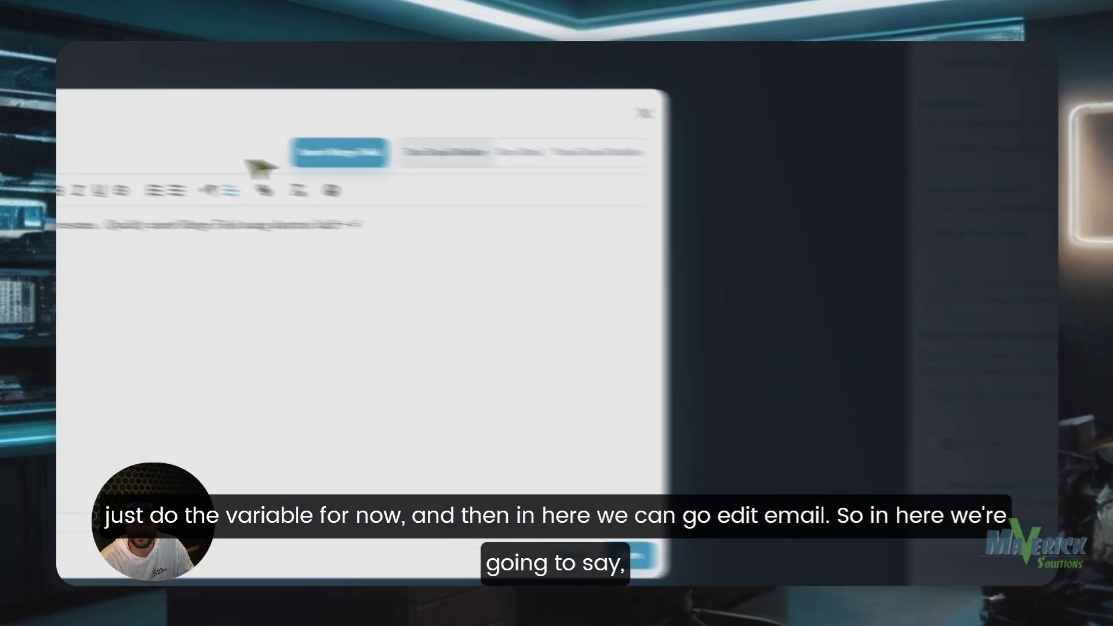
click(331, 246)
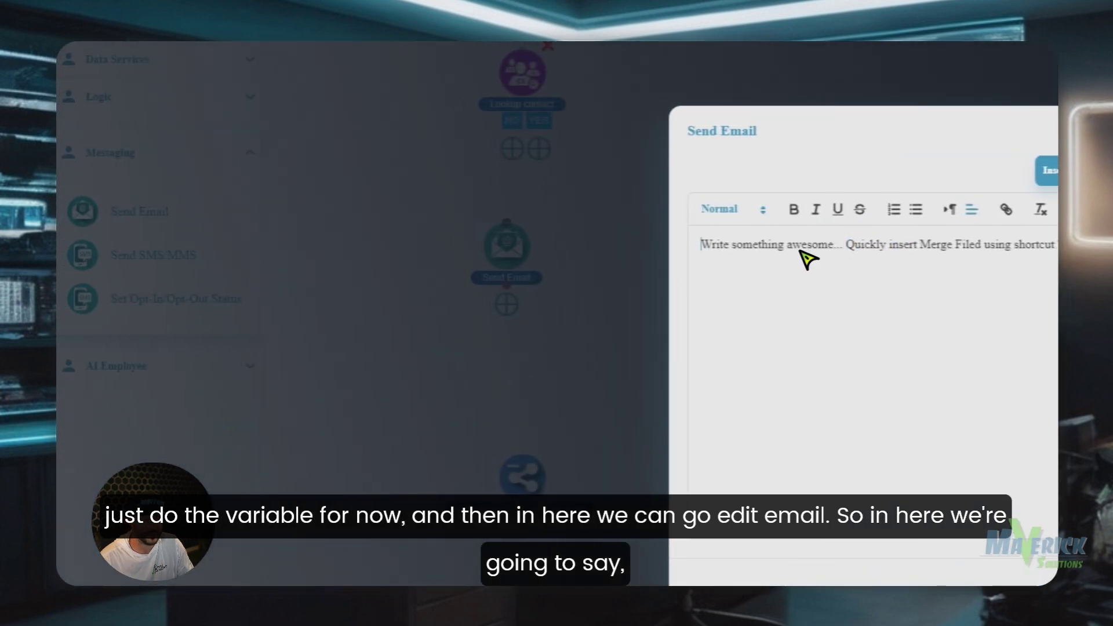
text(Thank you)
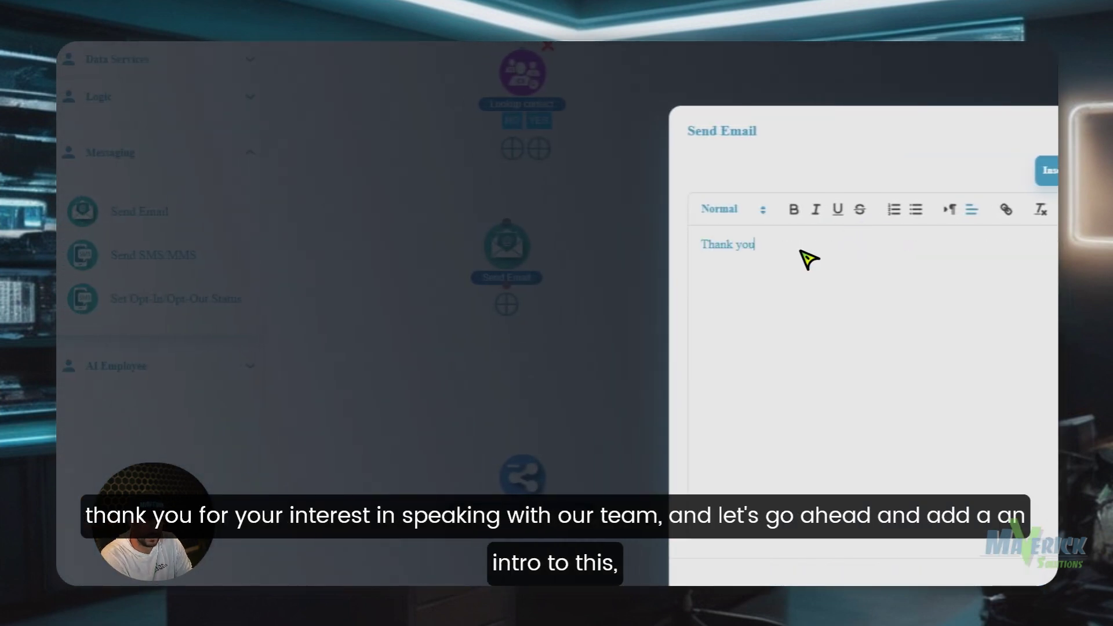
text( for your interest in speaking with our team)
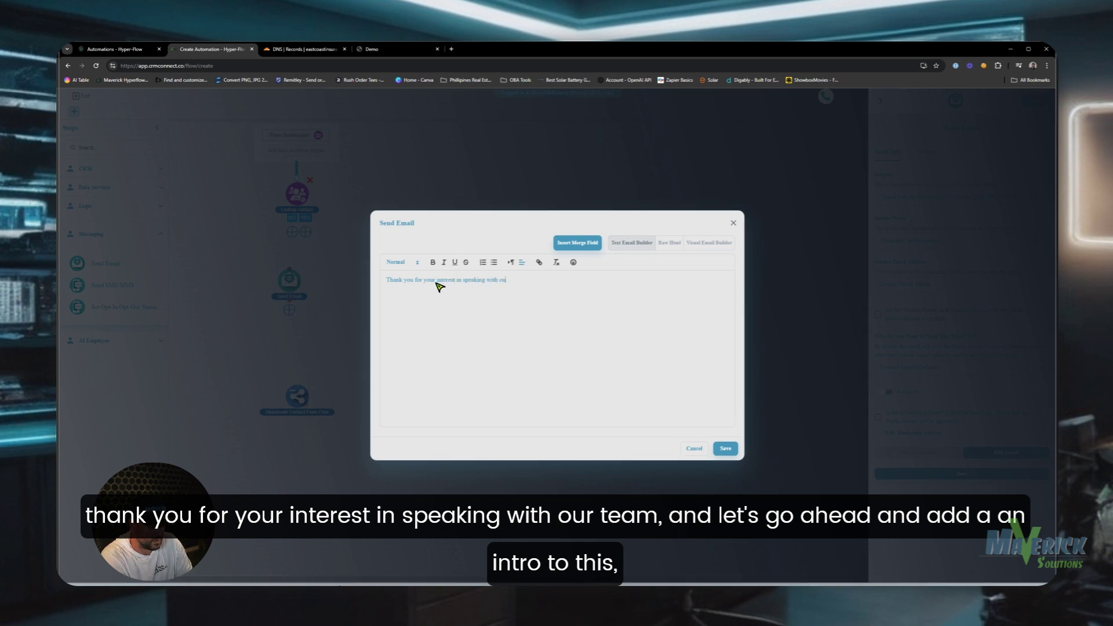
click(386, 280)
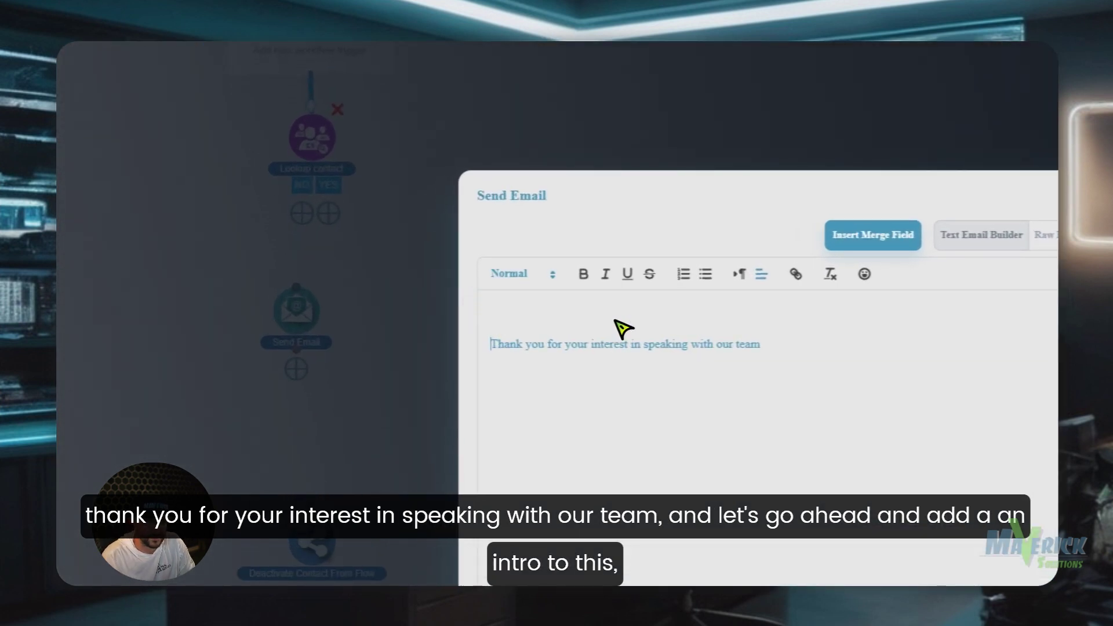
click(616, 318)
text(hey)
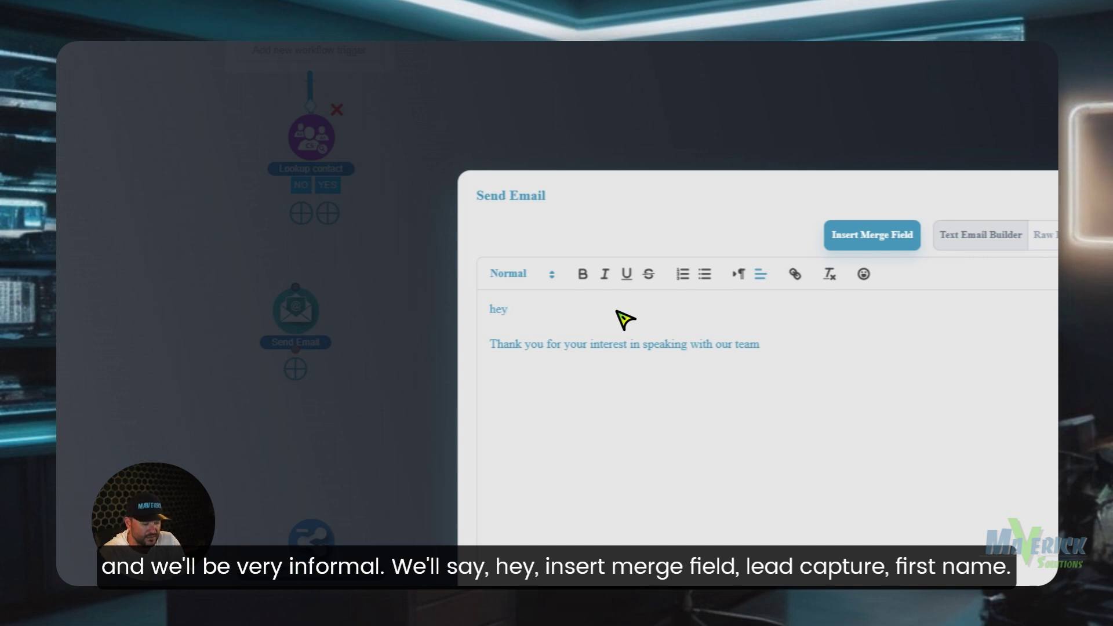
key(BackSpace)
key(BackSpace)
text(Hey)
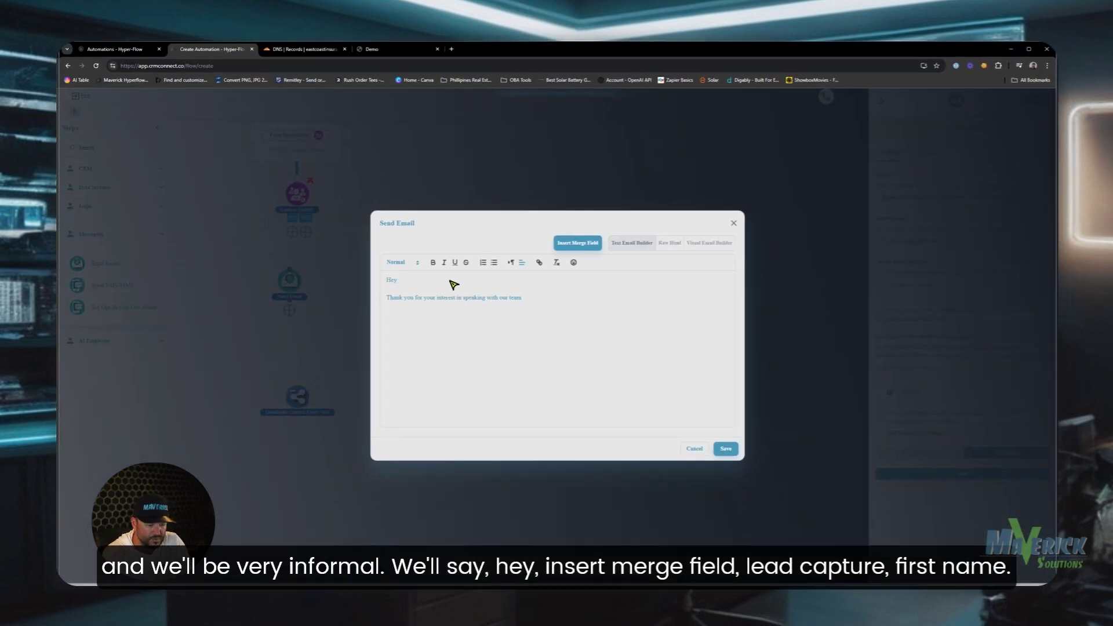
- Insert the lead's First Name after 'Hey' and add 'we will have someone get in touch shortly.'
click(579, 244)
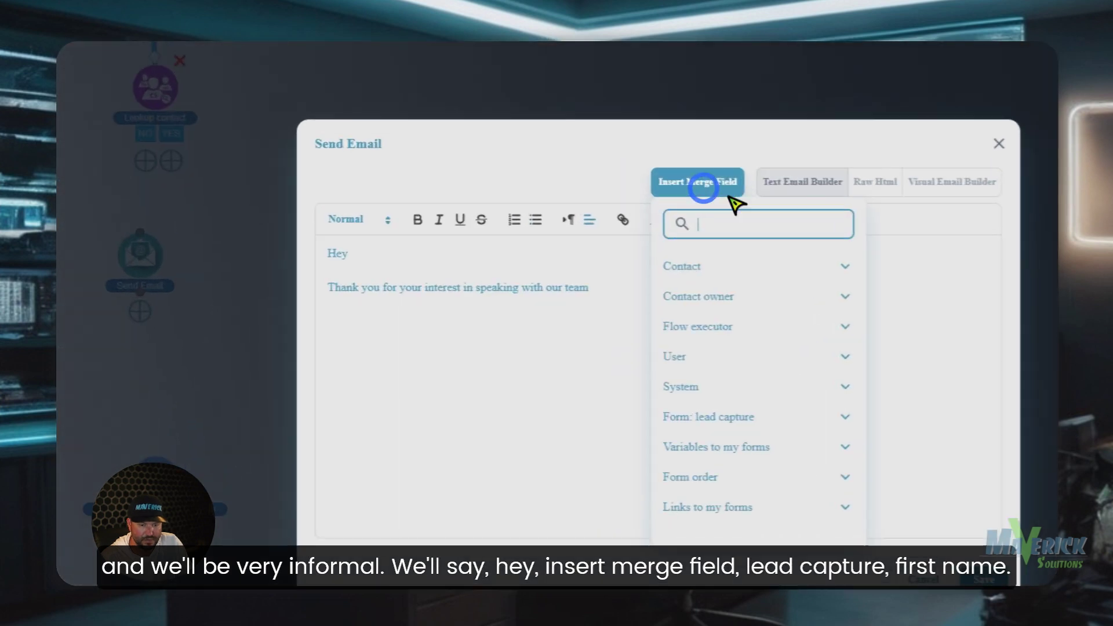
click(774, 409)
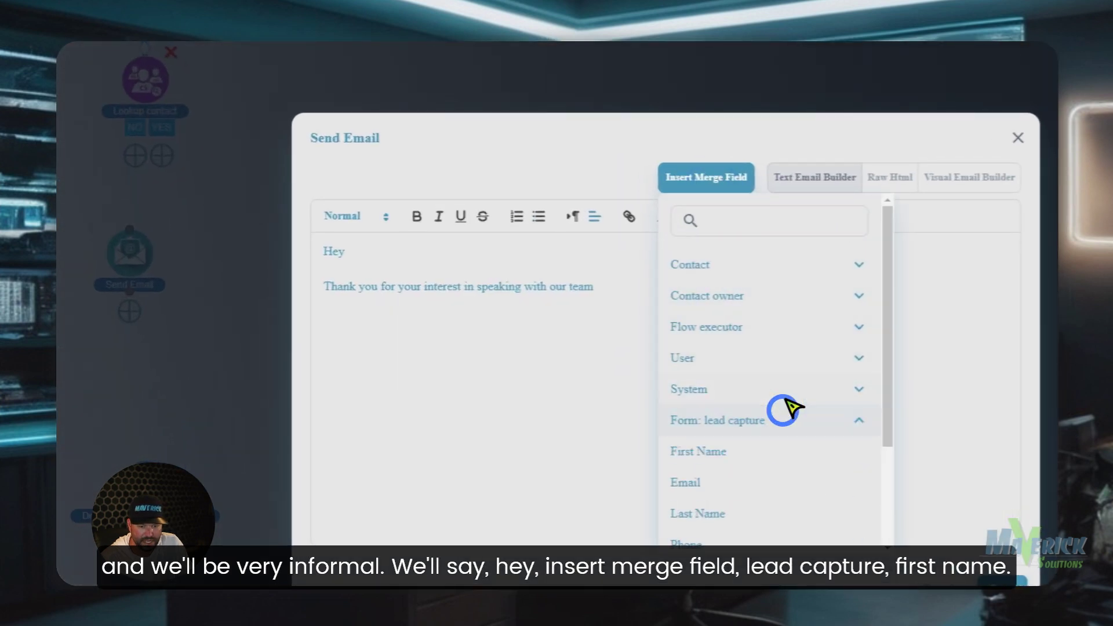
click(765, 450)
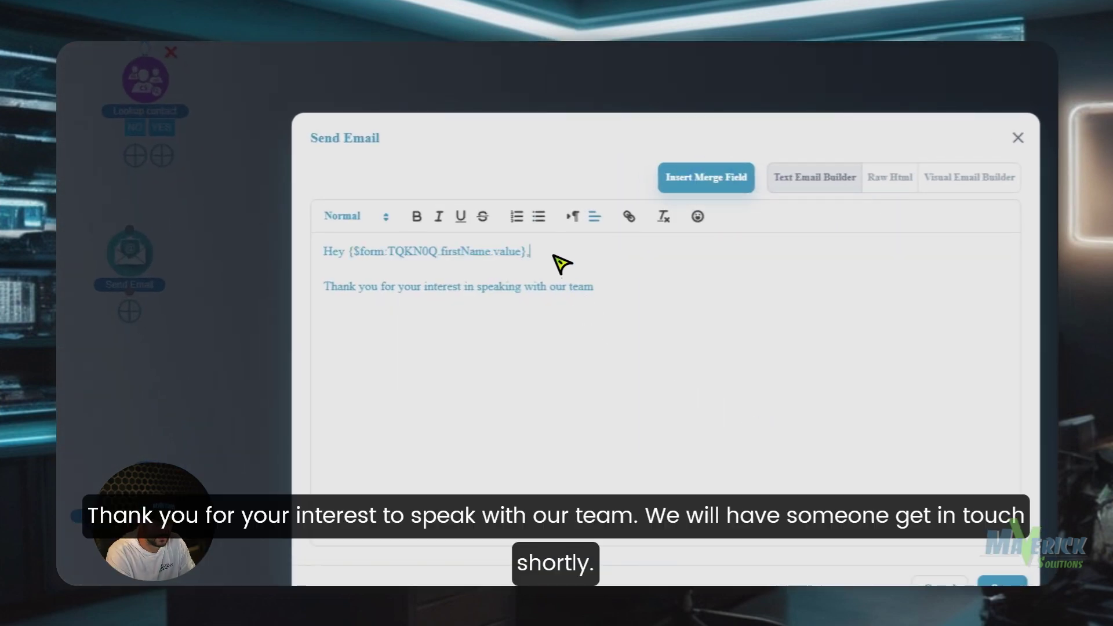
click(618, 297)
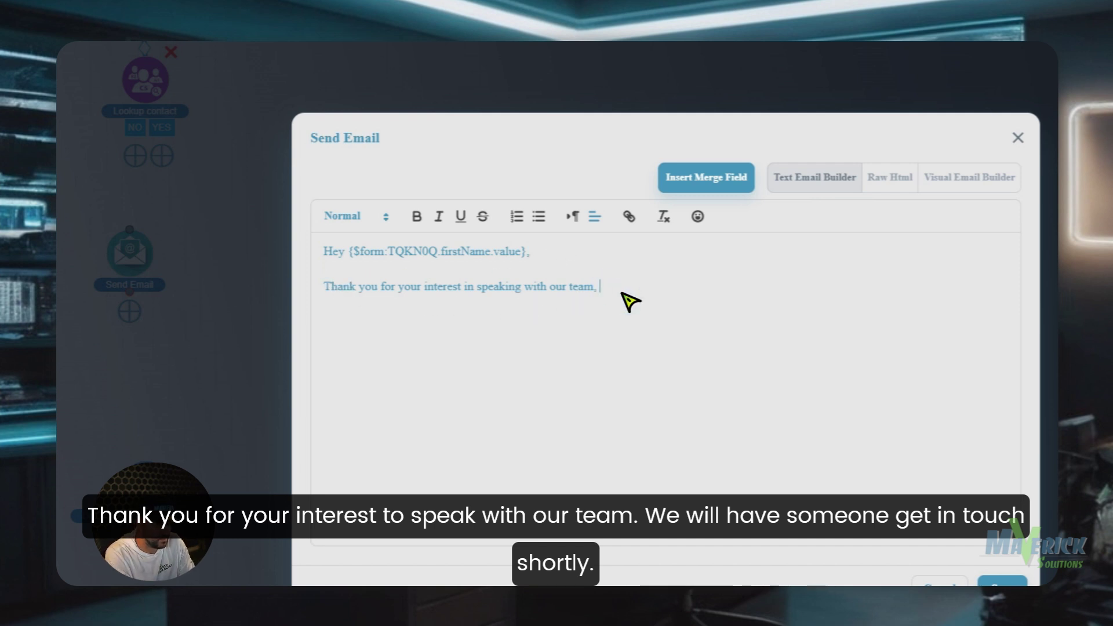
text(we will have som)
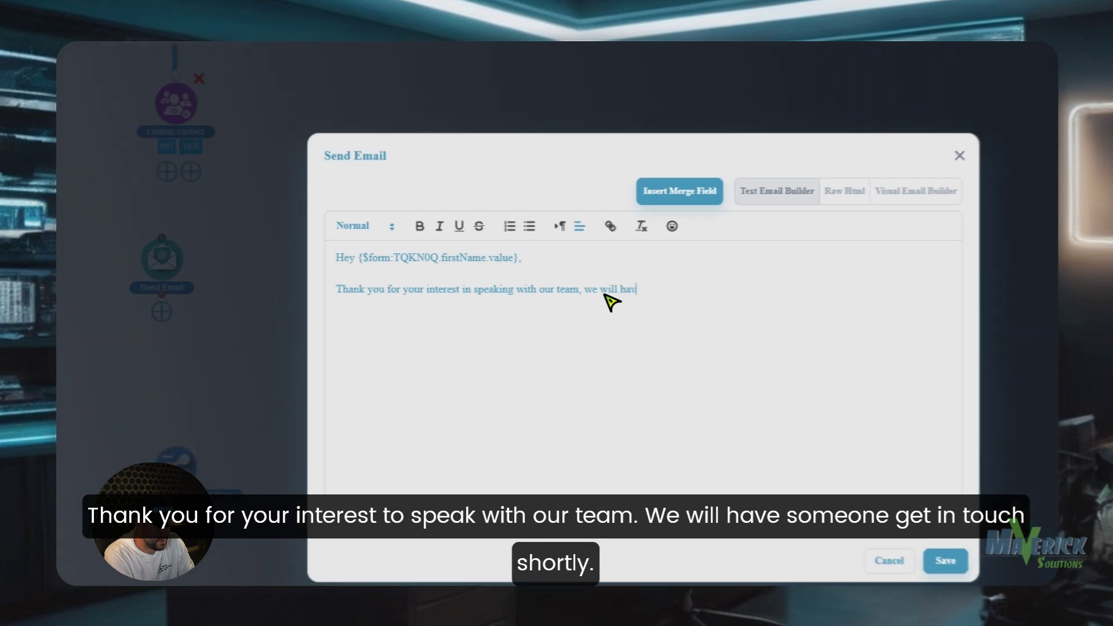
text(eone)
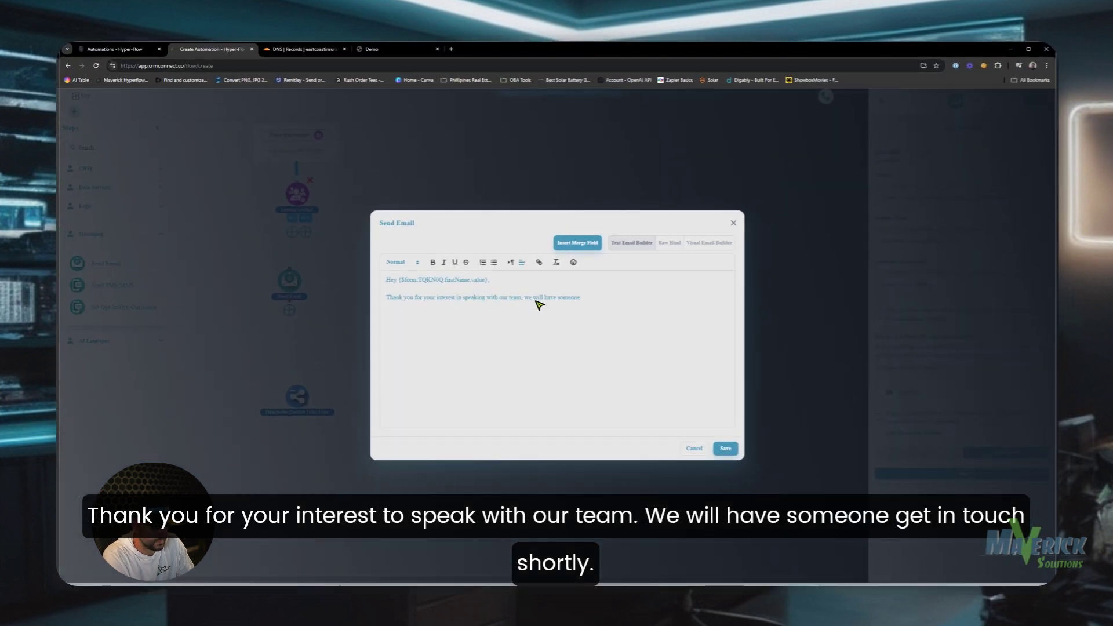
text( get in touch shortly.)
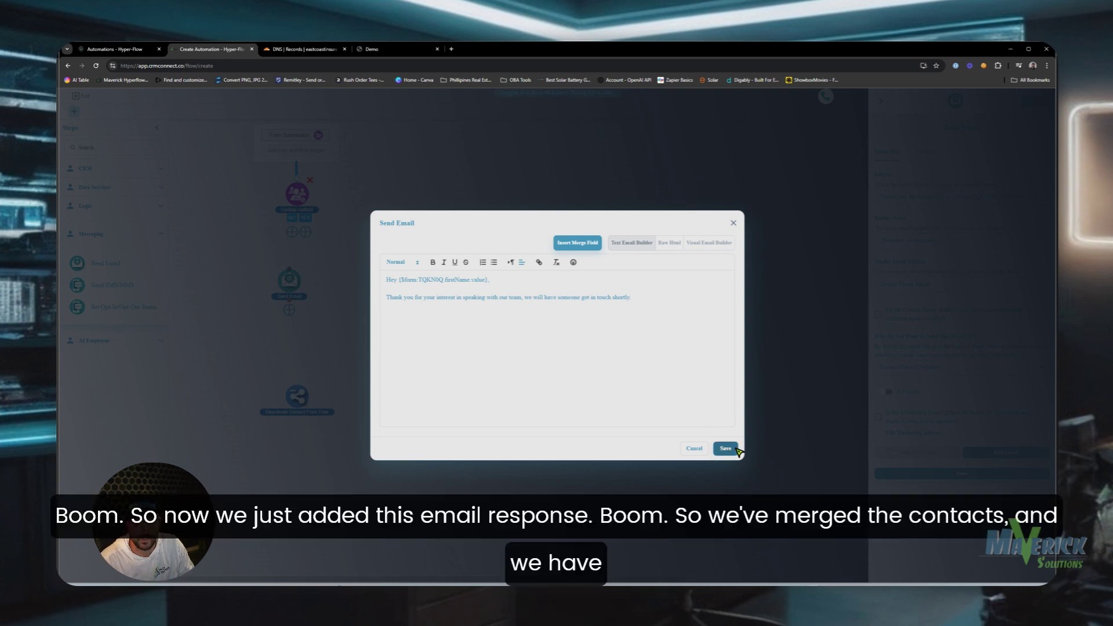
- Save the Send Email step and connect Lookup contact's YES and NO branches to it
click(725, 448)
click(981, 444)
click(525, 296)
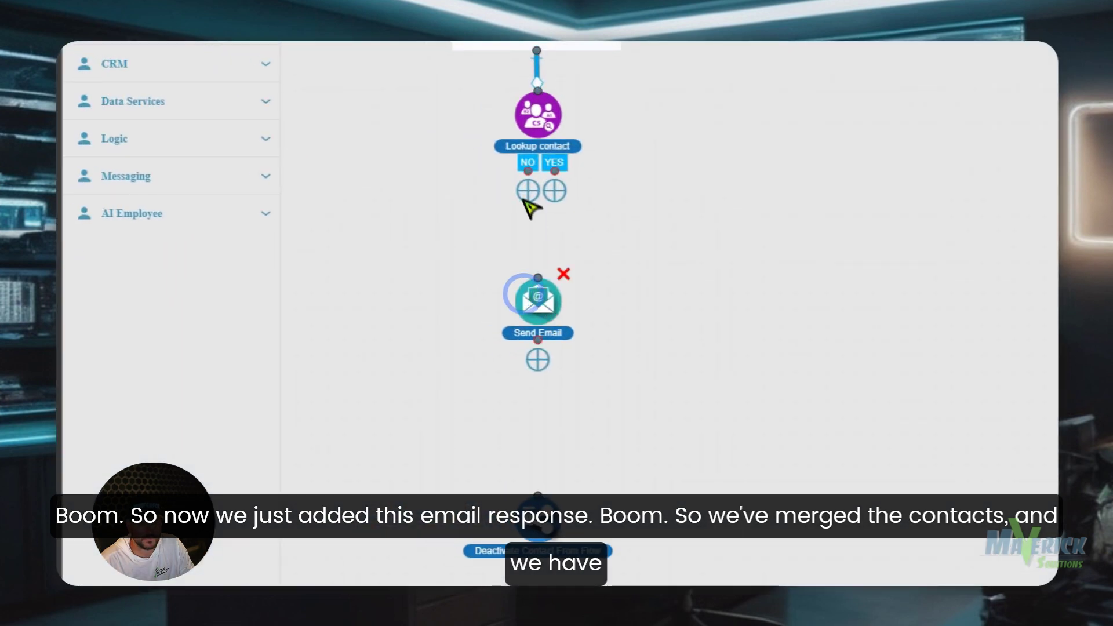
drag(527, 177, 541, 281)
scroll(536, 191, up, 1)
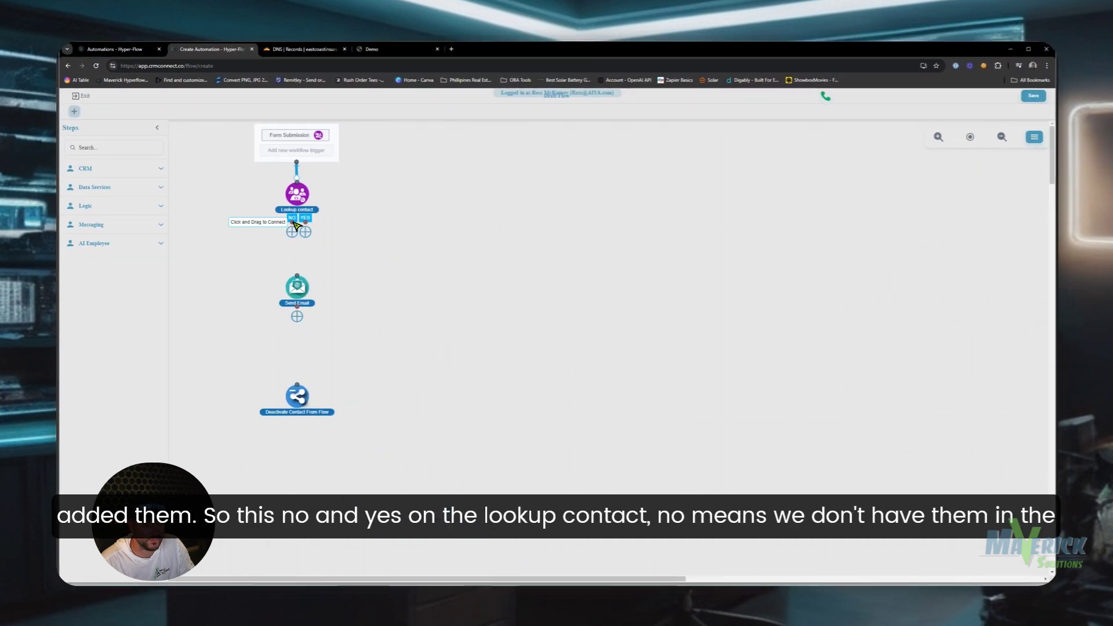
drag(294, 222, 299, 279)
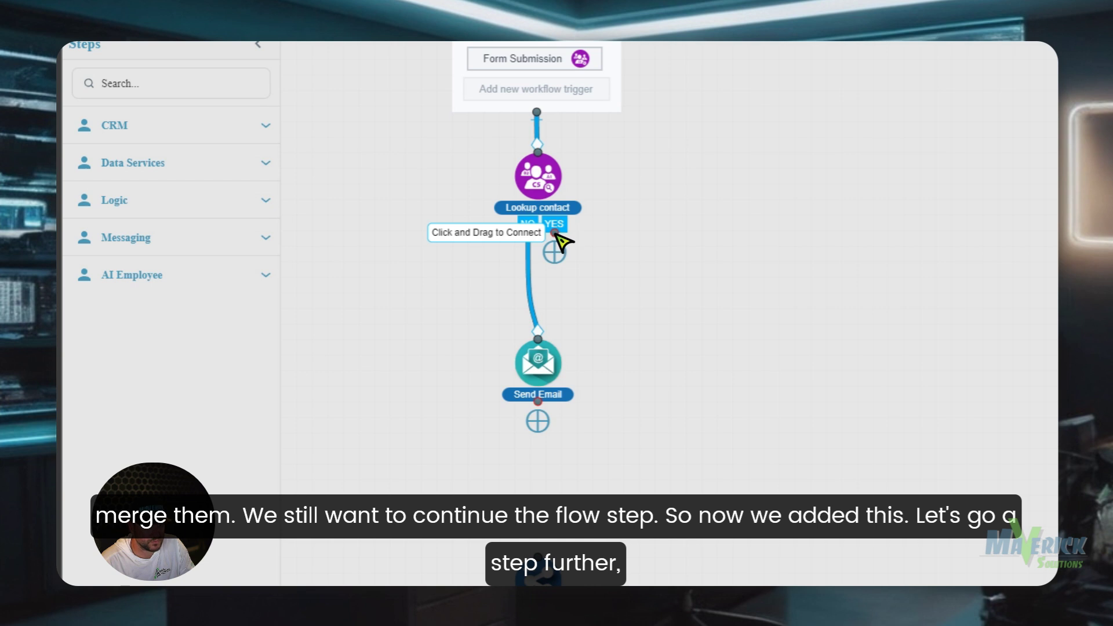
drag(562, 241, 532, 326)
scroll(580, 493, down, 3)
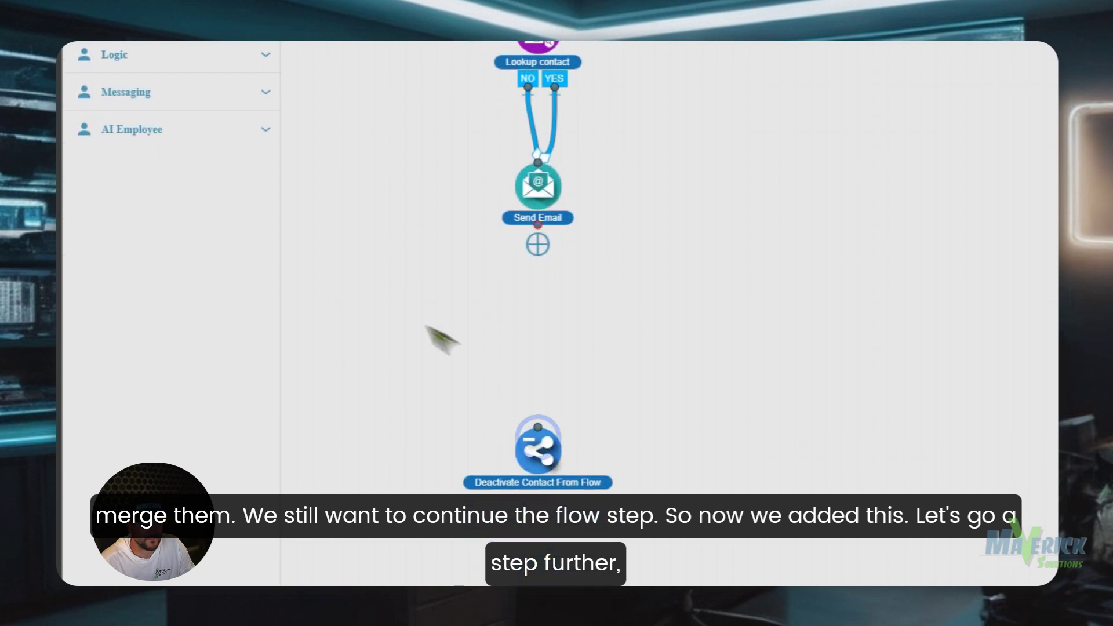
scroll(248, 204, up, 2)
- Add a Send SMS/MMS step below Send Email
click(232, 180)
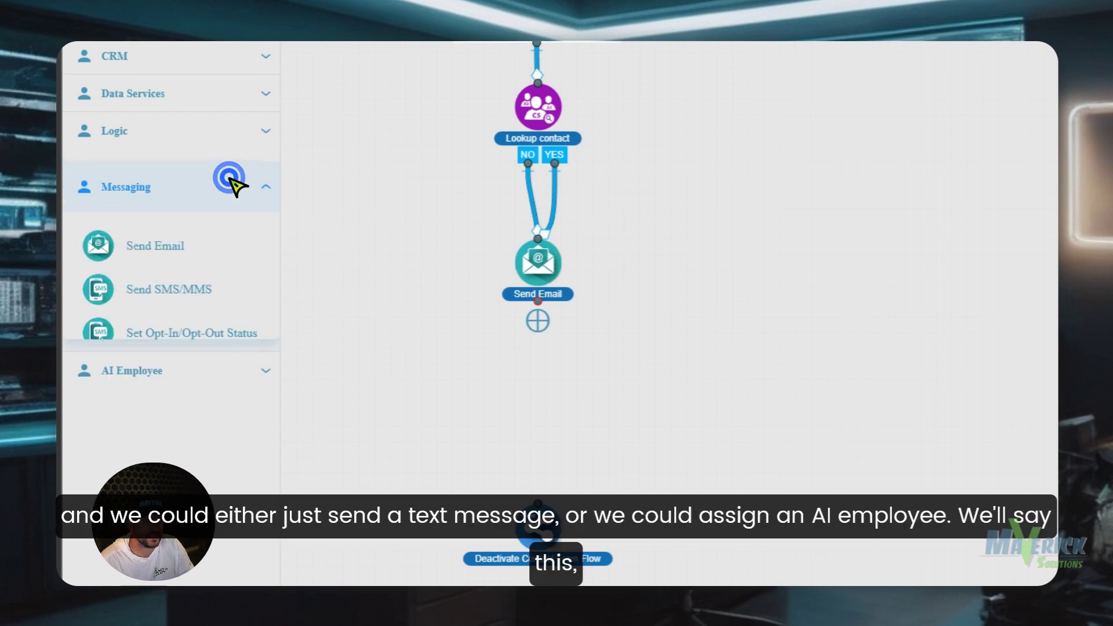
click(259, 187)
click(253, 198)
click(247, 208)
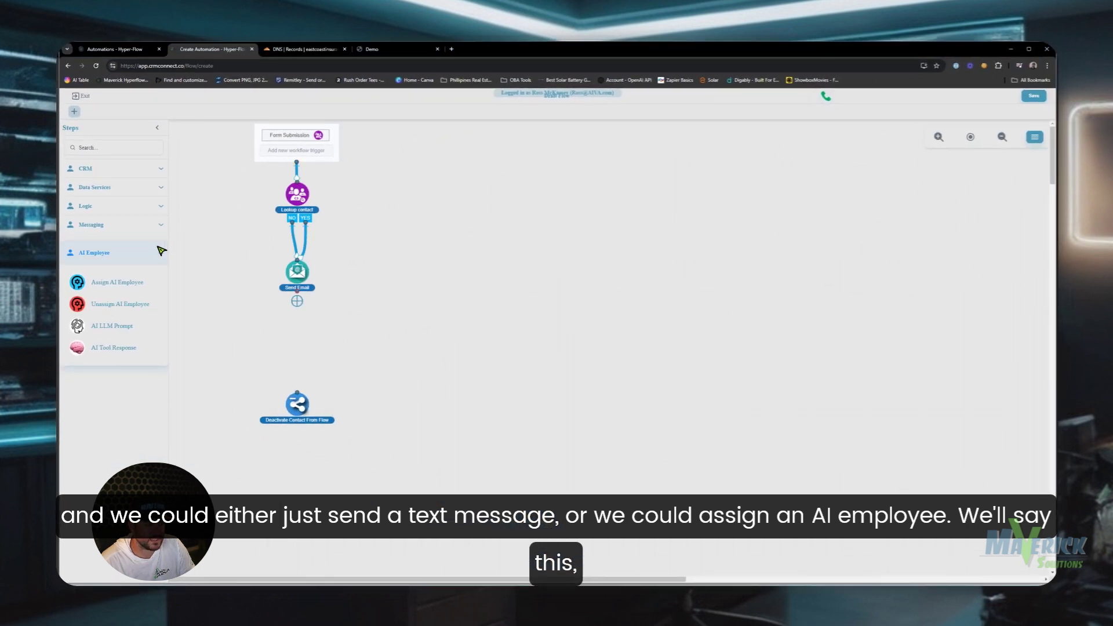
click(162, 252)
click(159, 224)
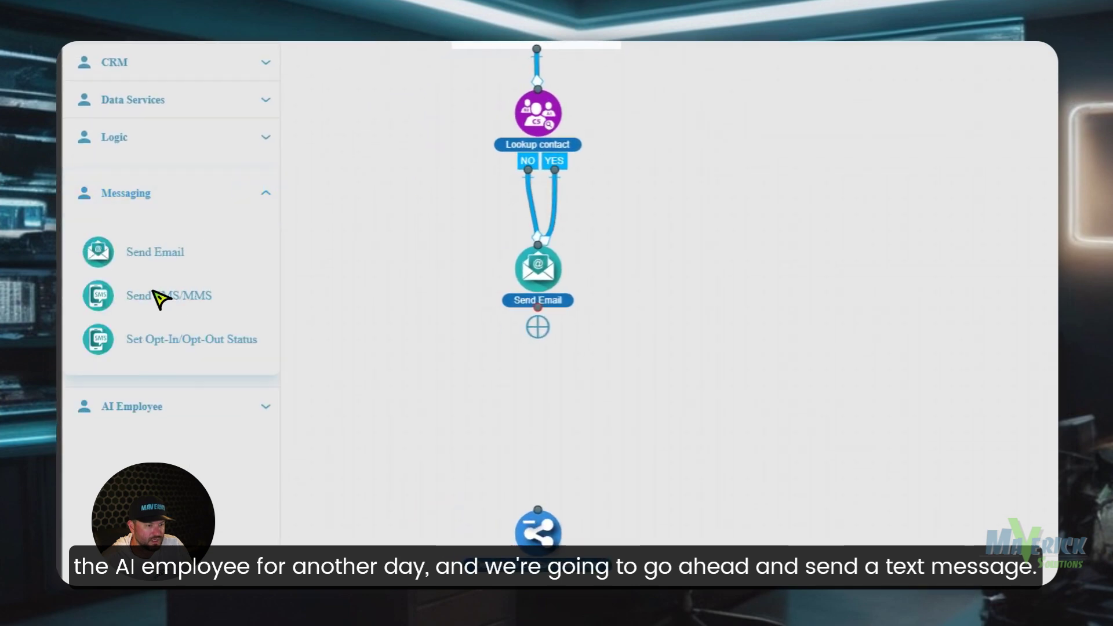
drag(160, 299, 551, 407)
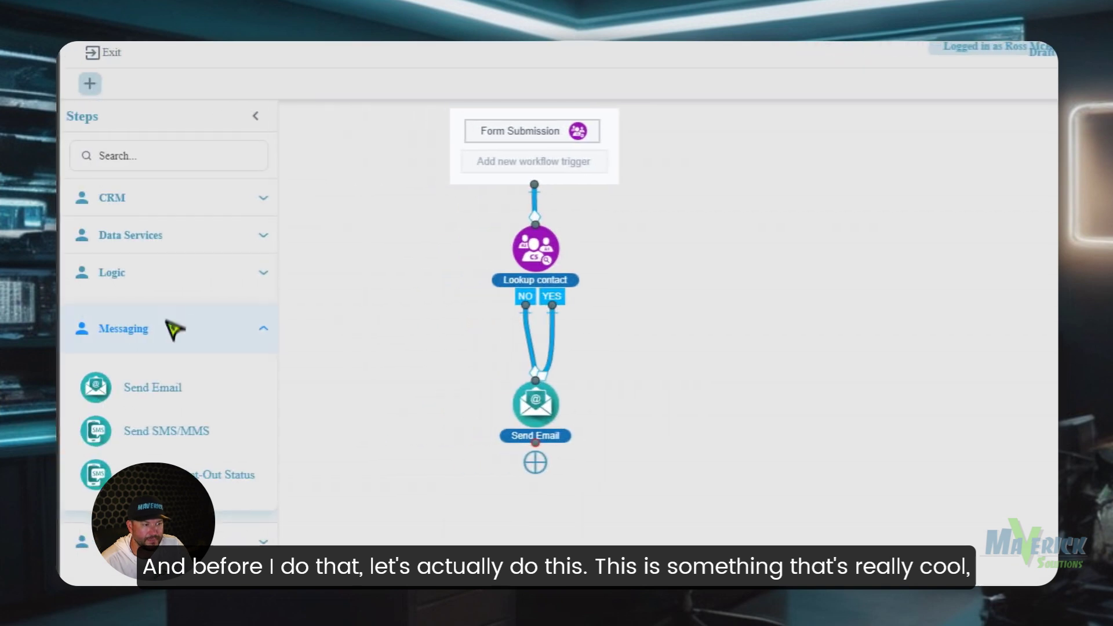
click(166, 544)
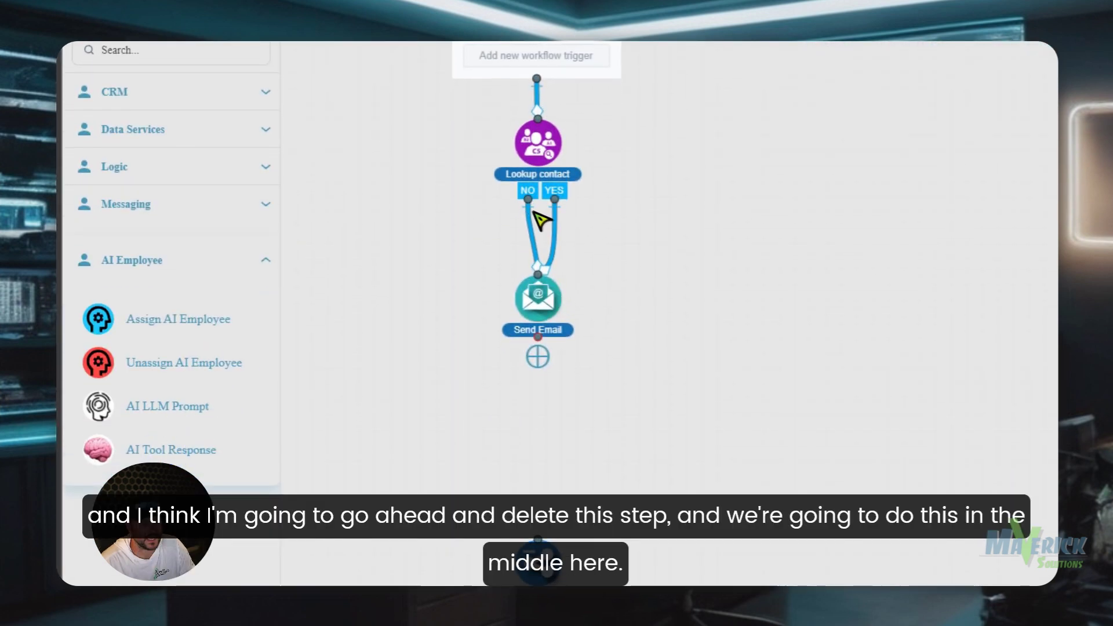
- Delete the connection into Send Email and add an AI LLM Prompt step
right_click(536, 231)
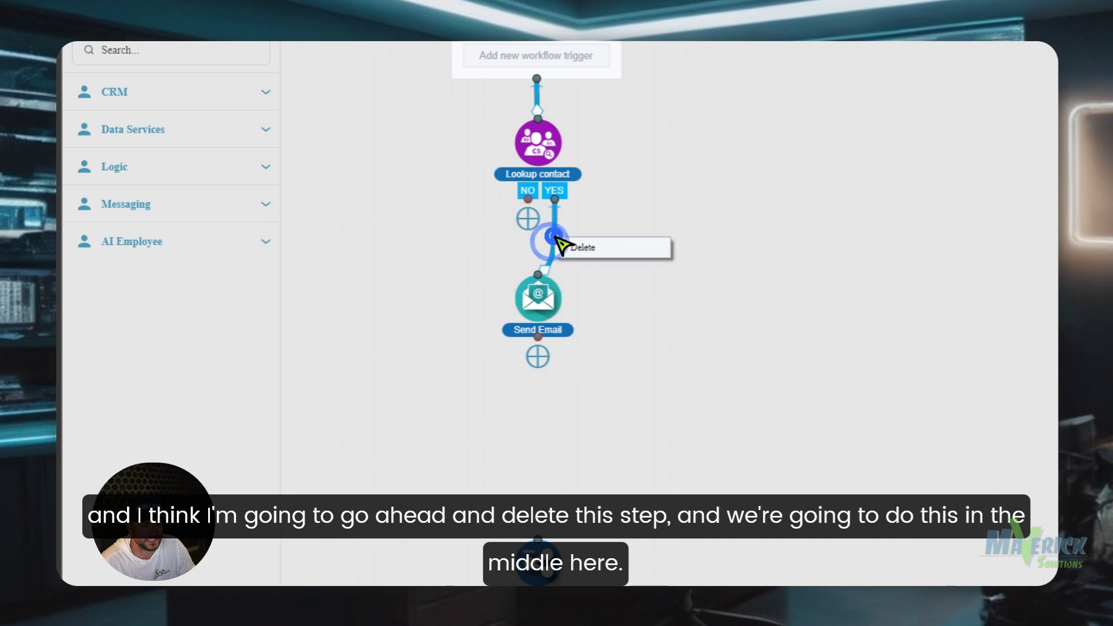
click(565, 239)
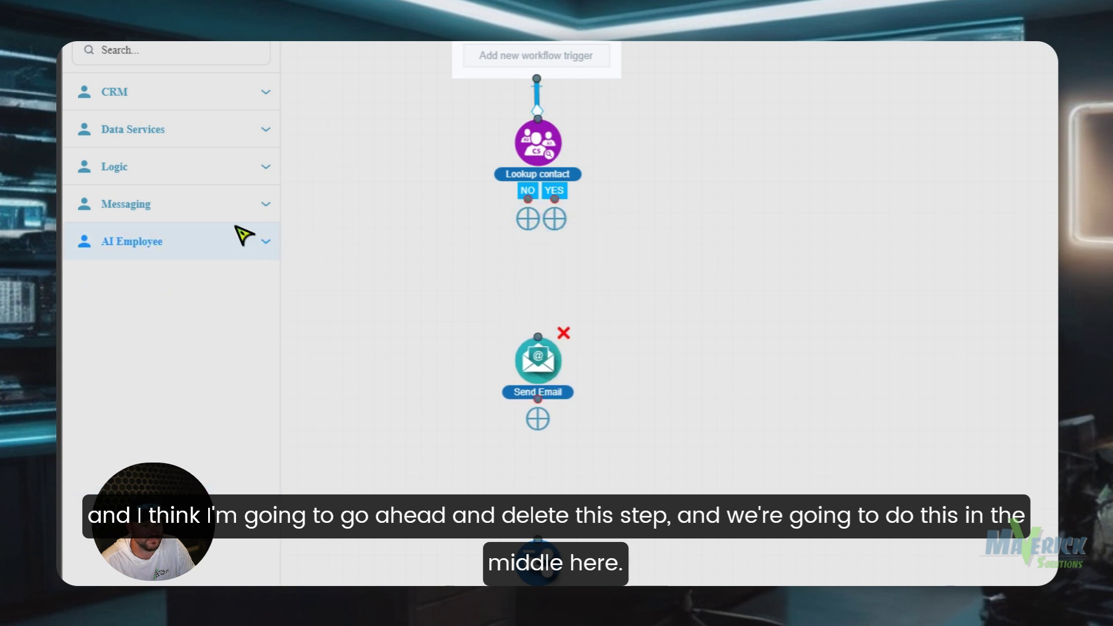
click(226, 240)
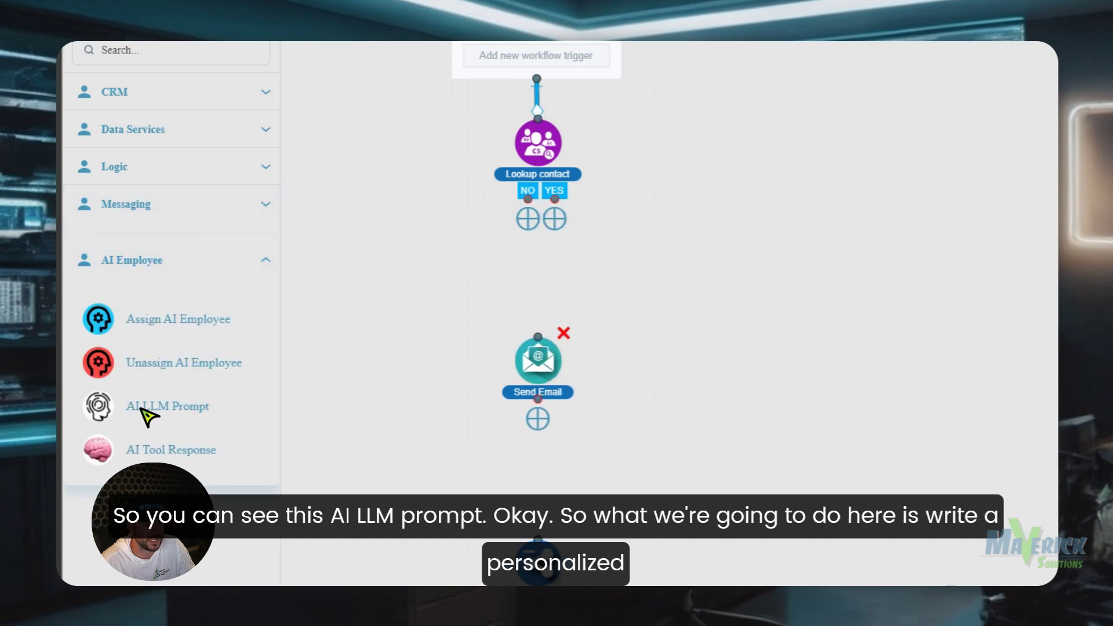
drag(137, 407, 476, 293)
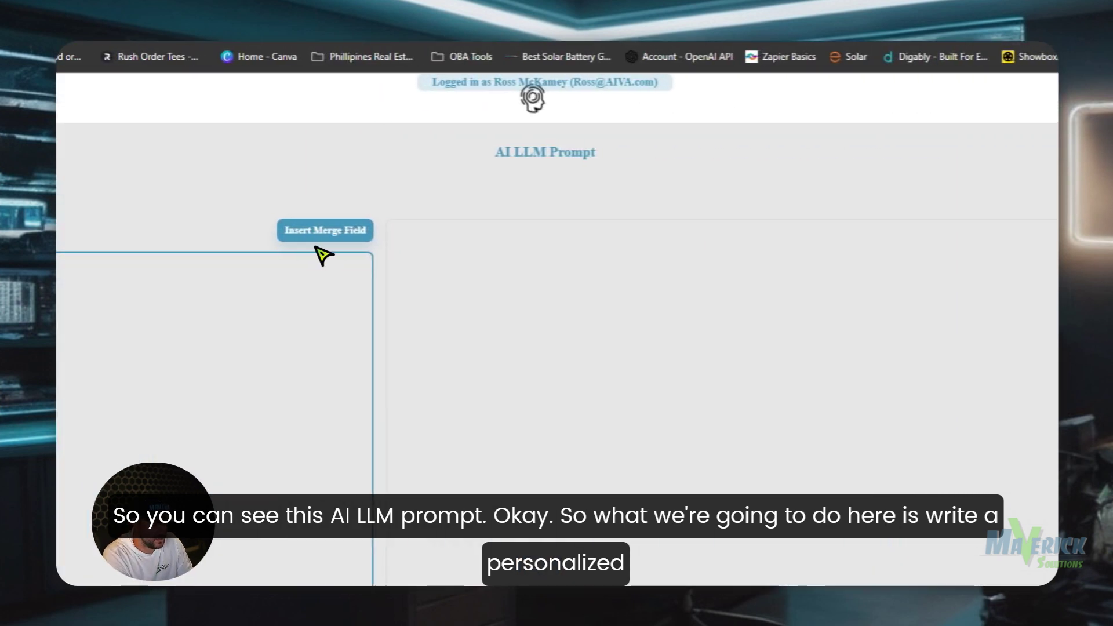
- Write a system prompt requesting a personalized thank-you mentioning AI, automations and a nearby location
text(Write a personalized thank)
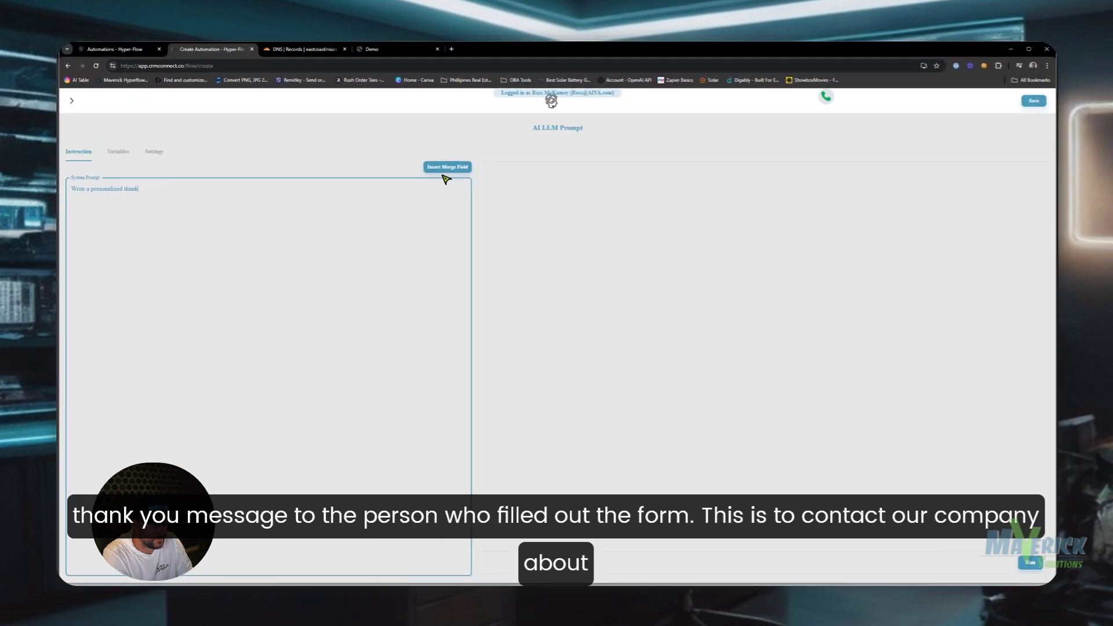
text( you message to the person who filled out the form. This is to contact our)
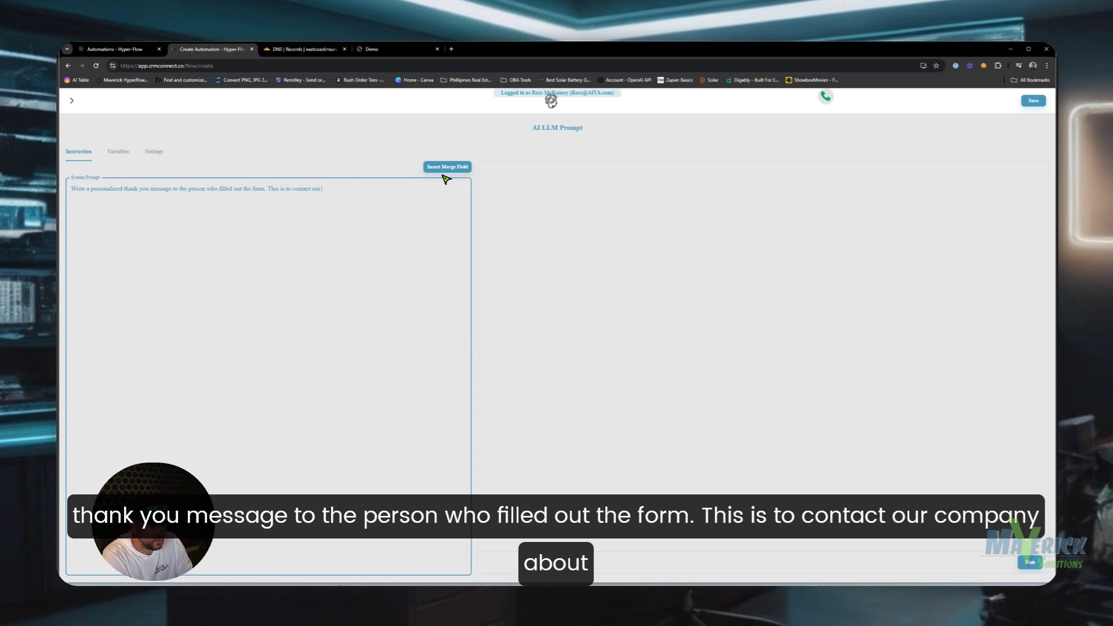
text(t)
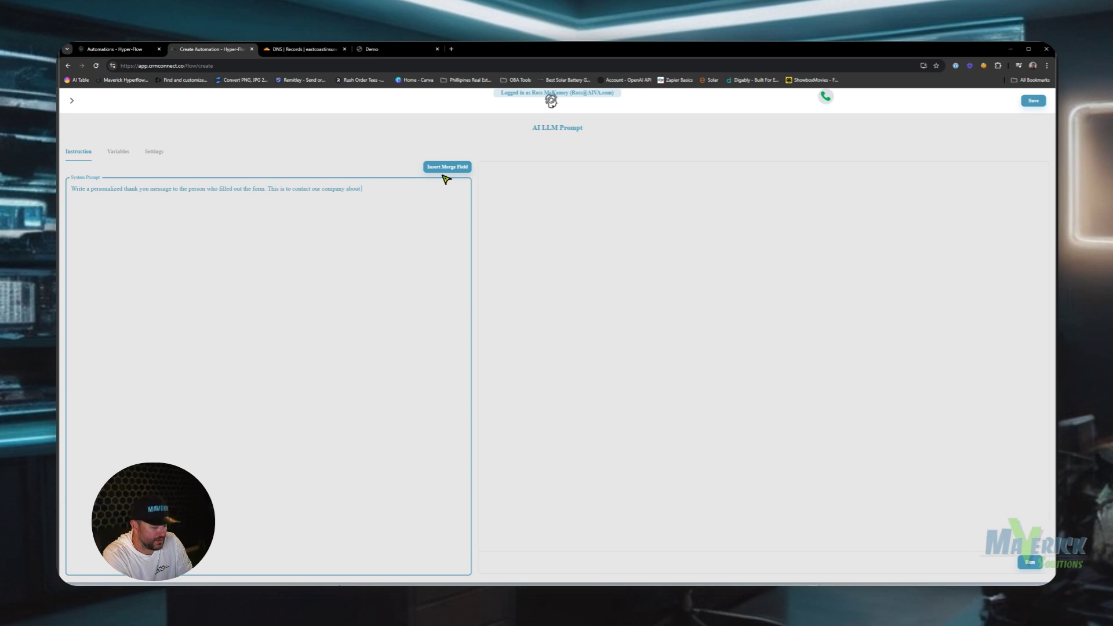
text( something that interests them. we spec)
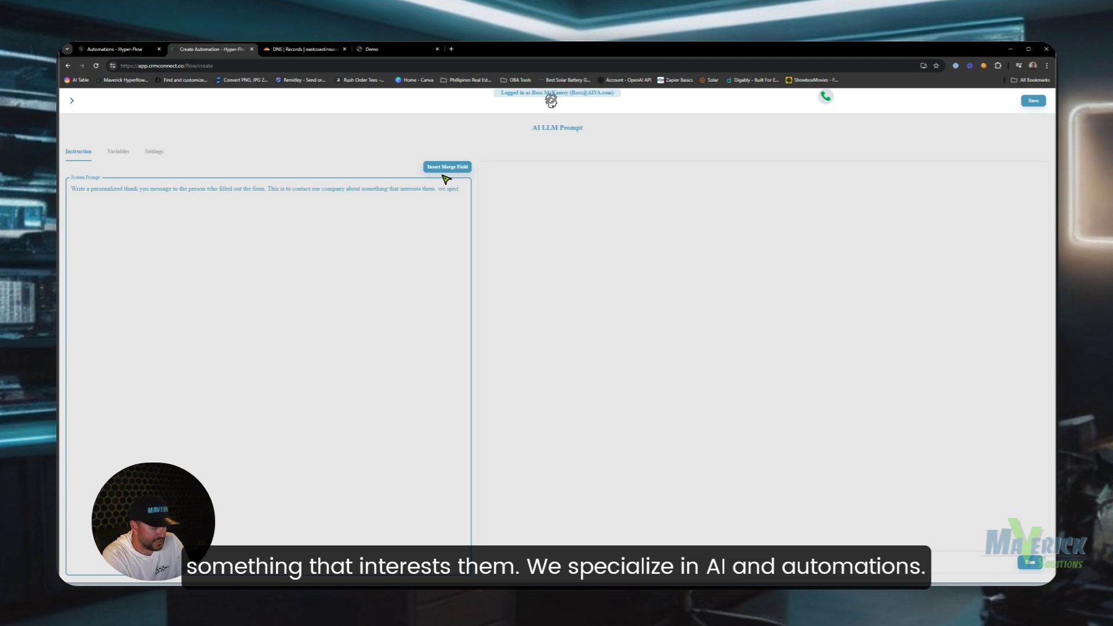
text(ialize in AI and automa)
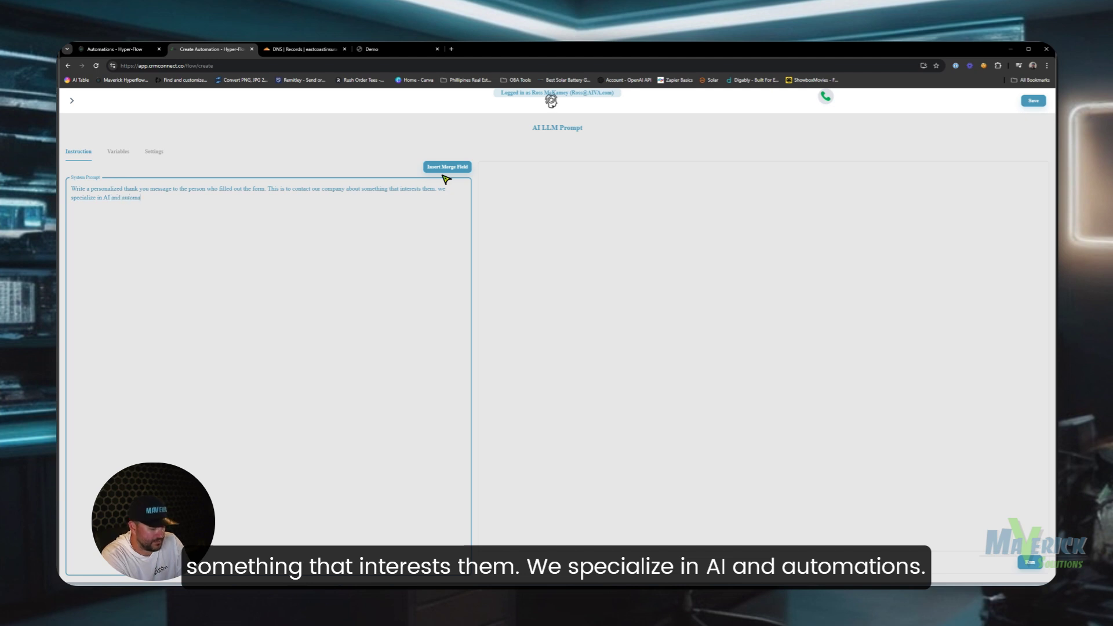
text(tions.)
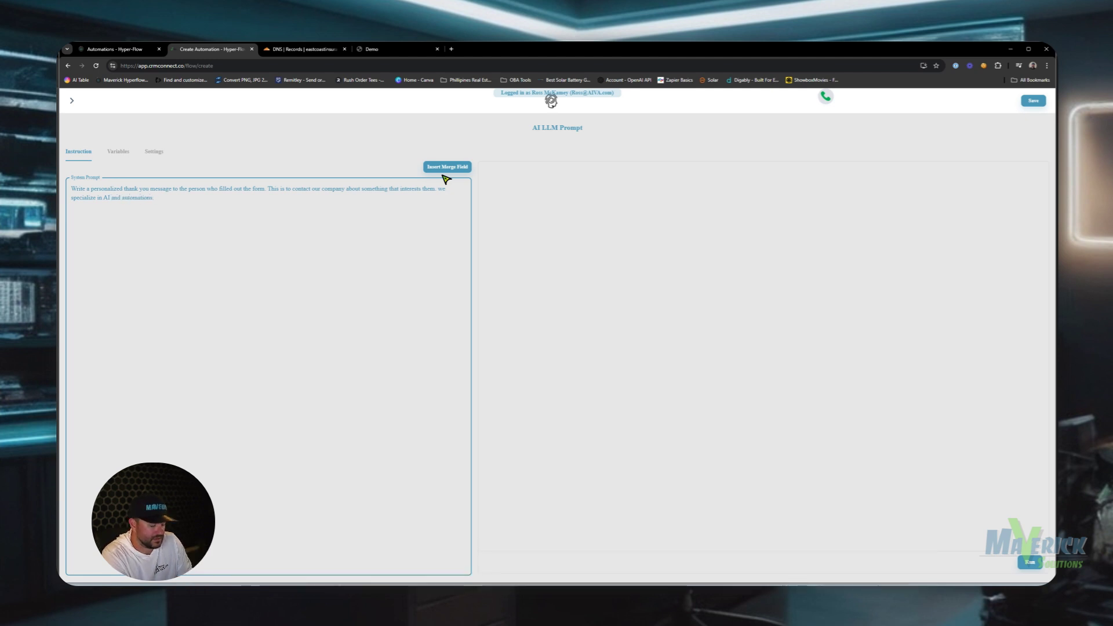
text( Make sure to personalize this based on their info, including their address. Make it somethin)
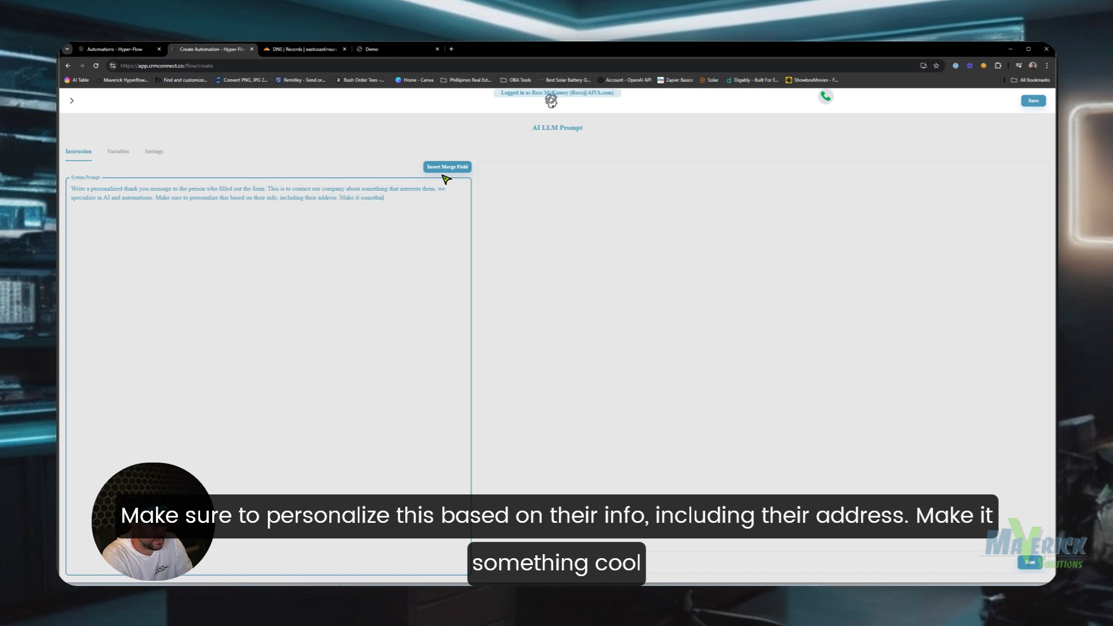
text(about)
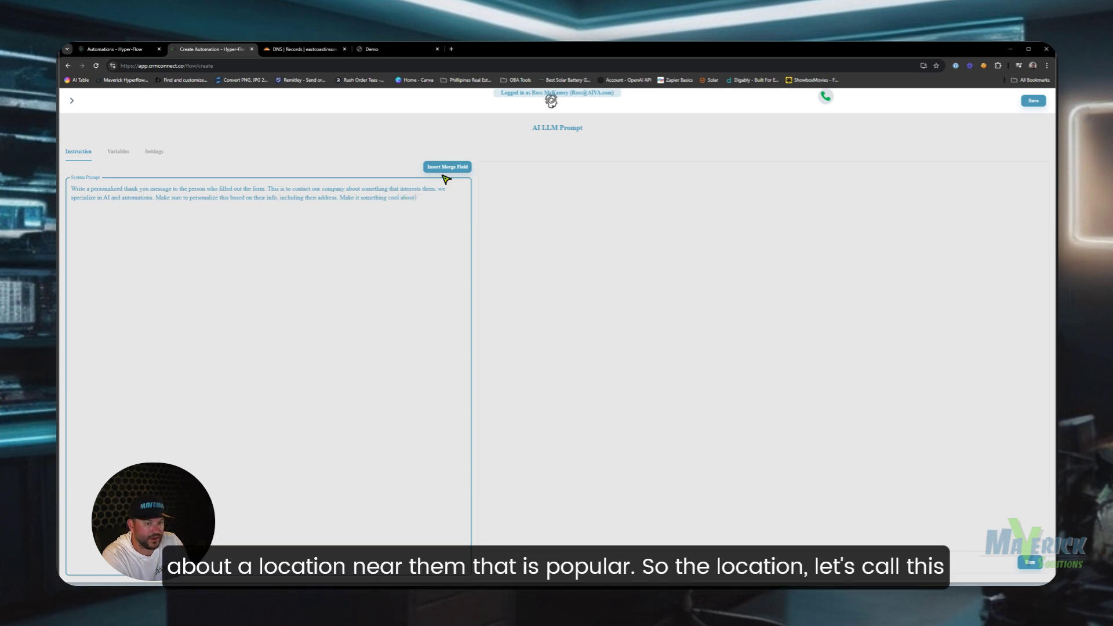
text( a loc)
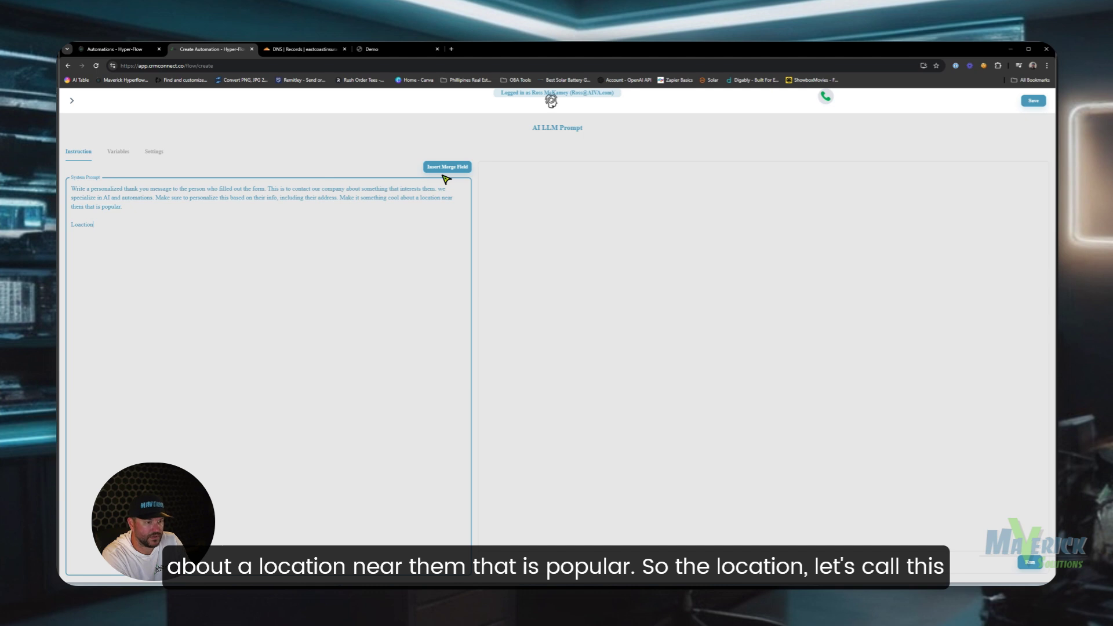
- Append ': Fort Myers' and the All Form Fields Data merge field, then show Variables
text(: )
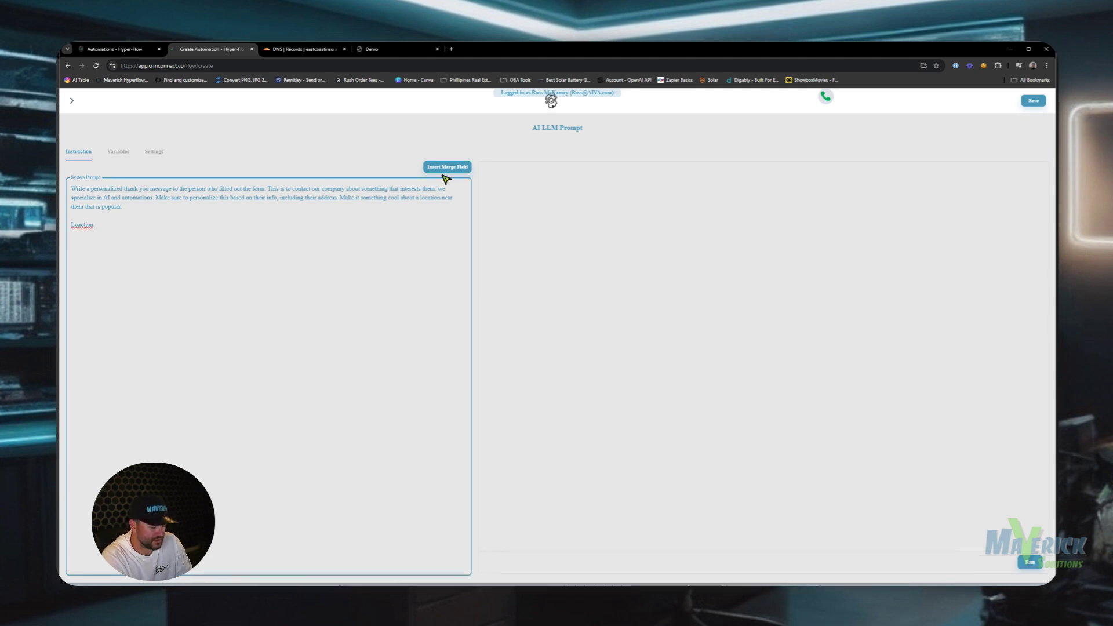
text(Fort M)
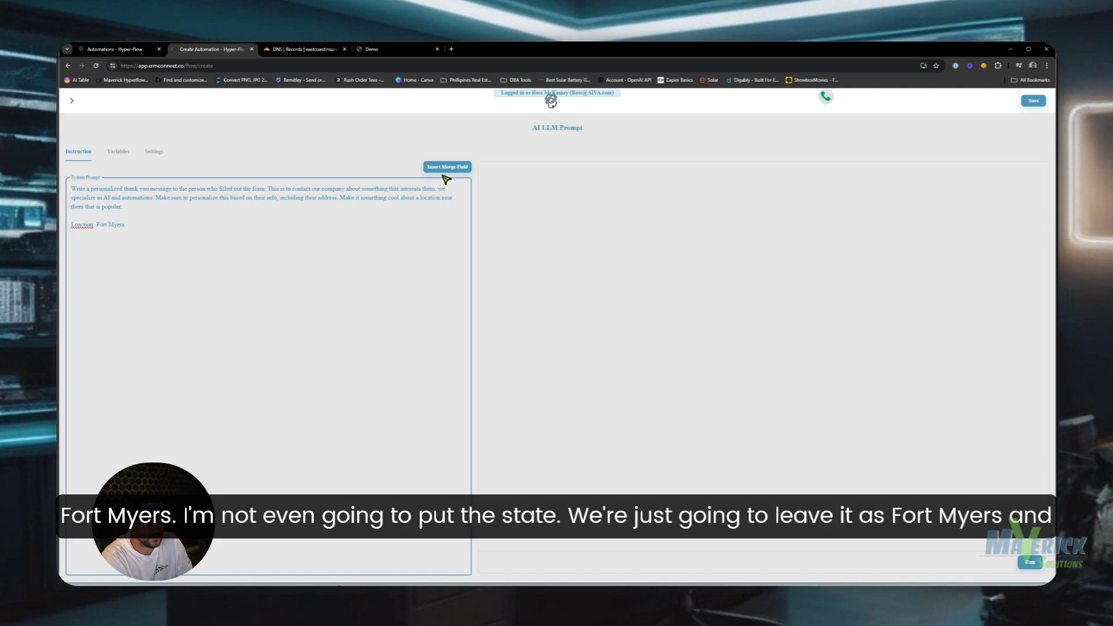
text(yers)
key(Return)
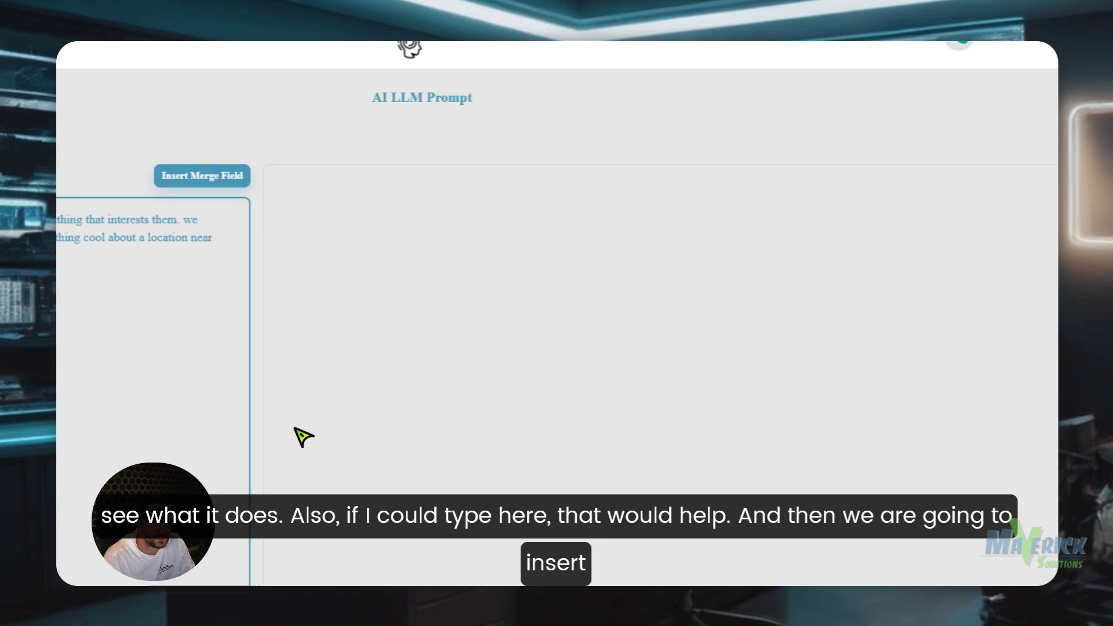
click(97, 319)
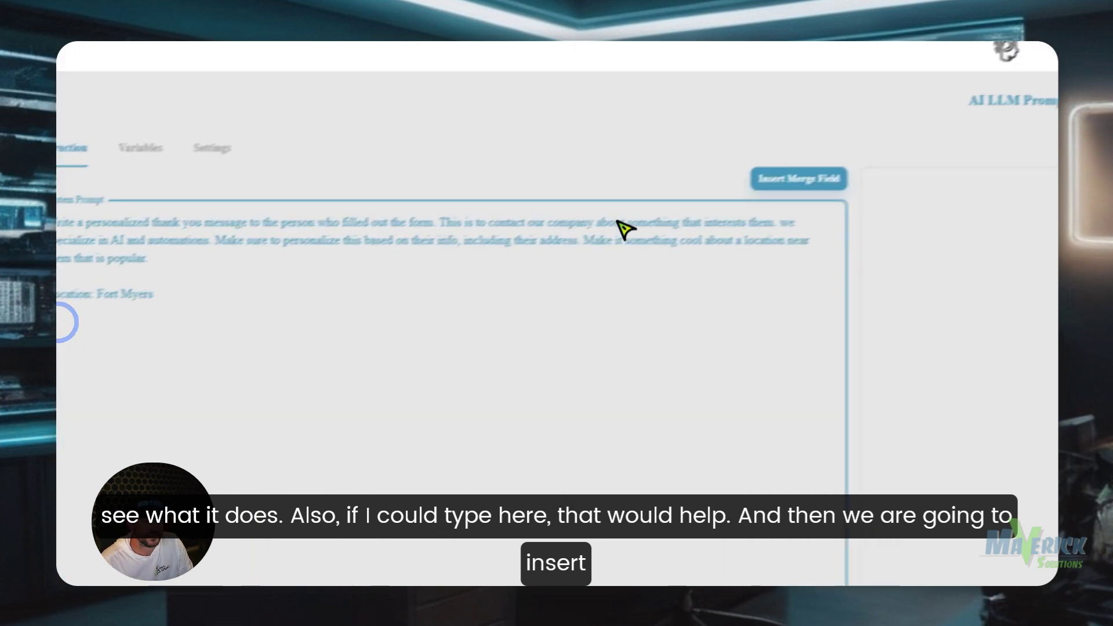
click(799, 172)
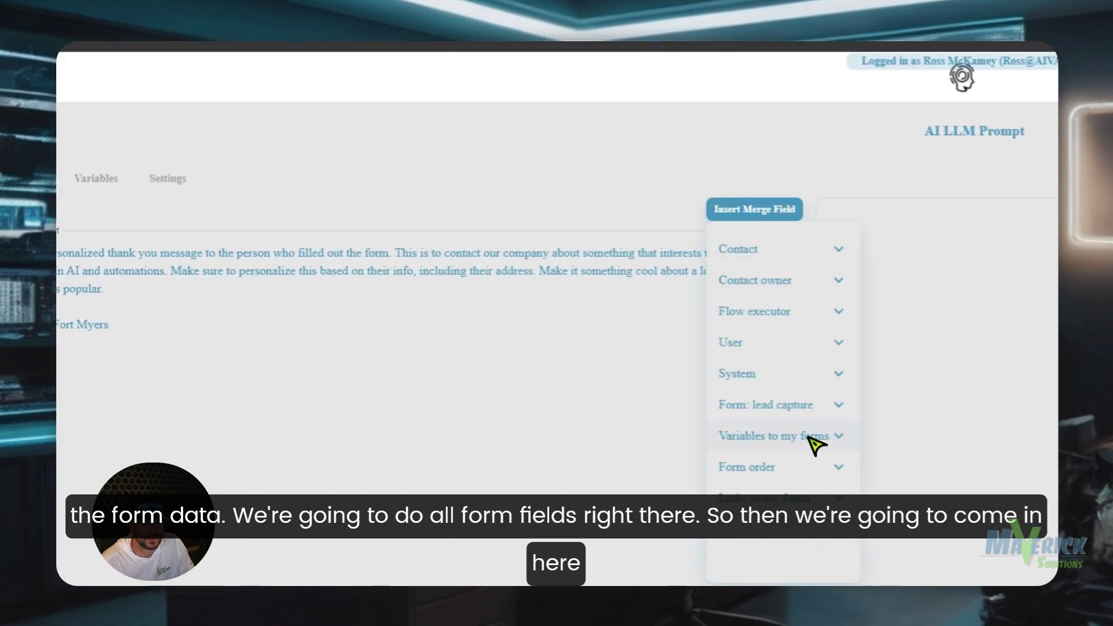
click(807, 407)
click(764, 483)
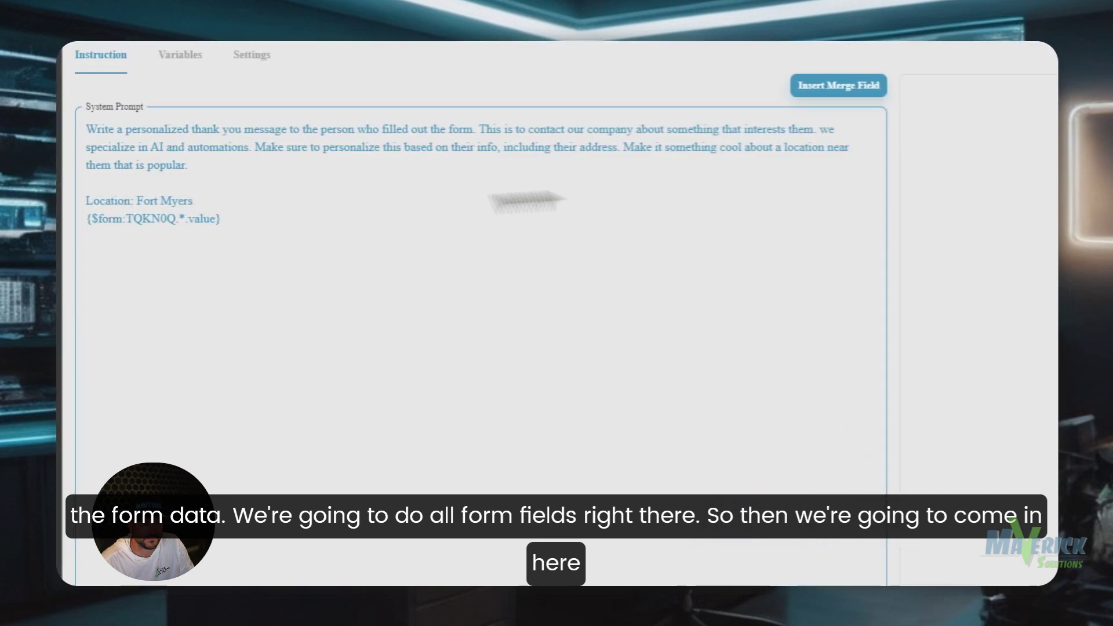
click(179, 199)
click(211, 254)
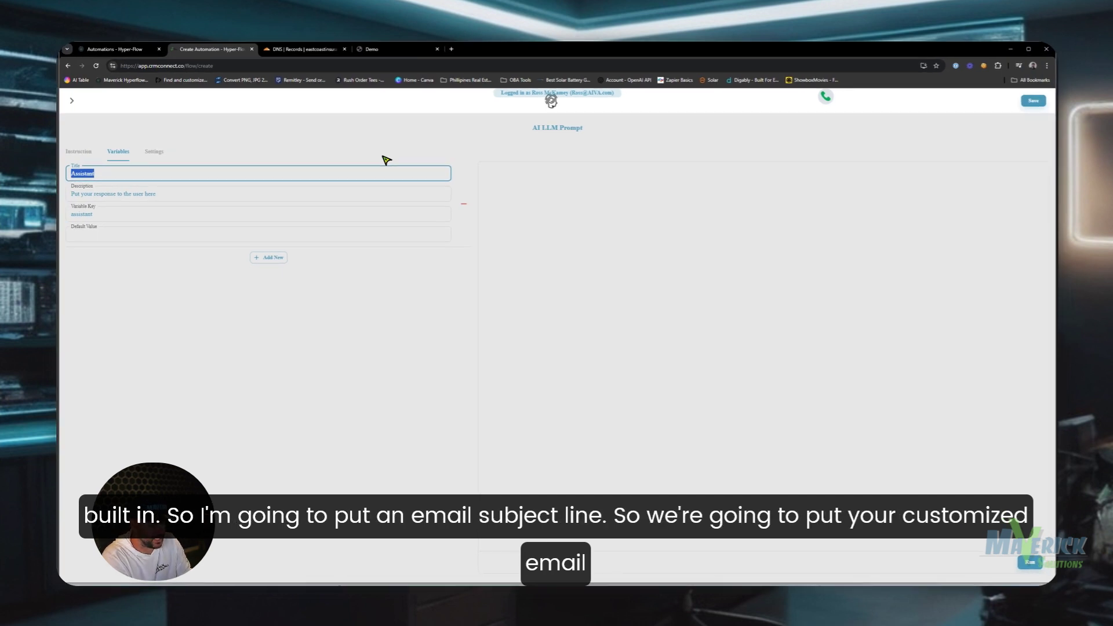
- Set up the Email Subject Line variable with key emailsubject and a customized-subject description
text(Email Subject Line)
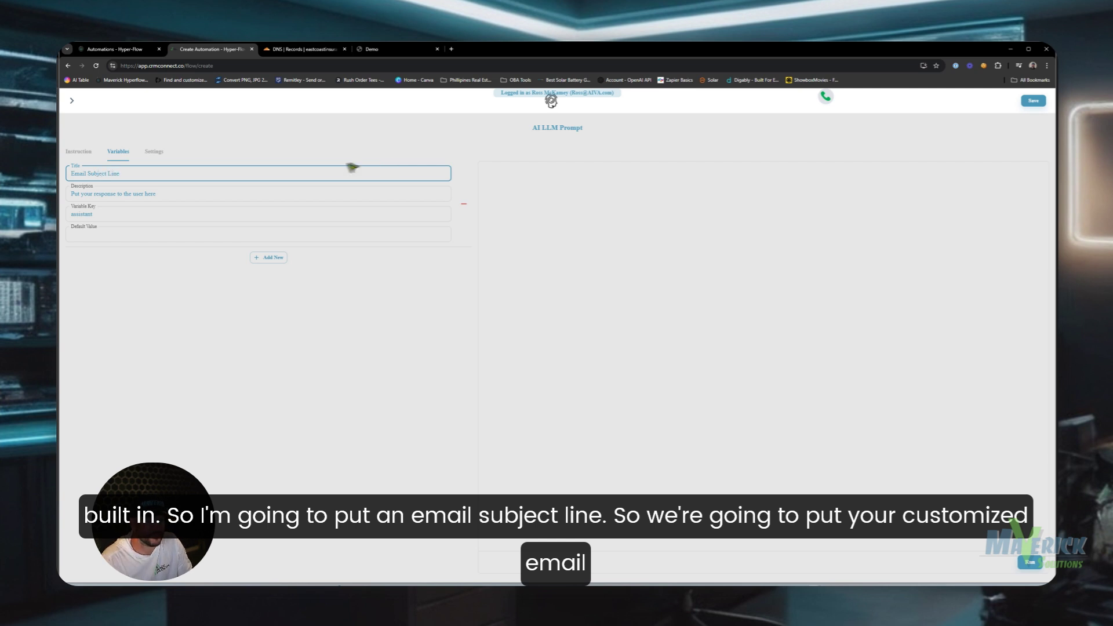
drag(259, 197, 104, 195)
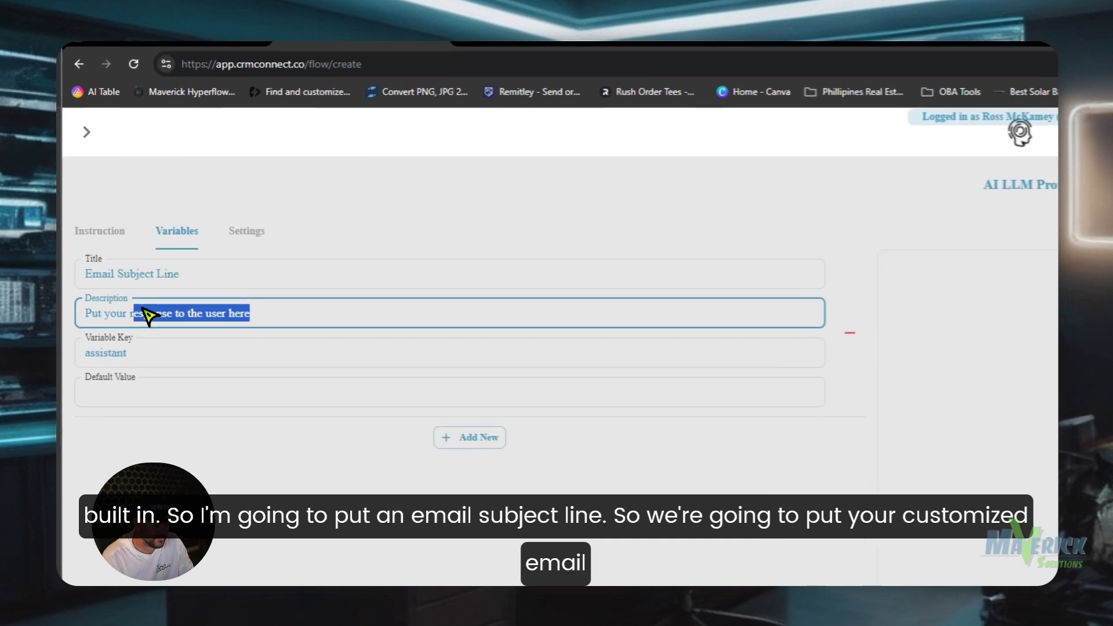
key(BackSpace)
key(BackSpace)
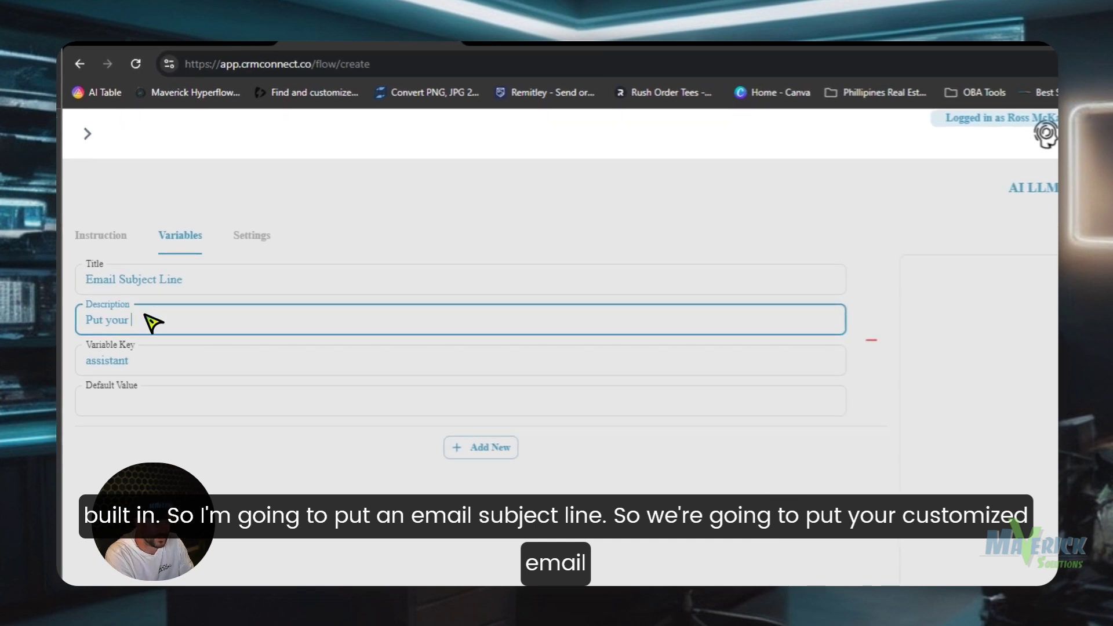
text(customiz)
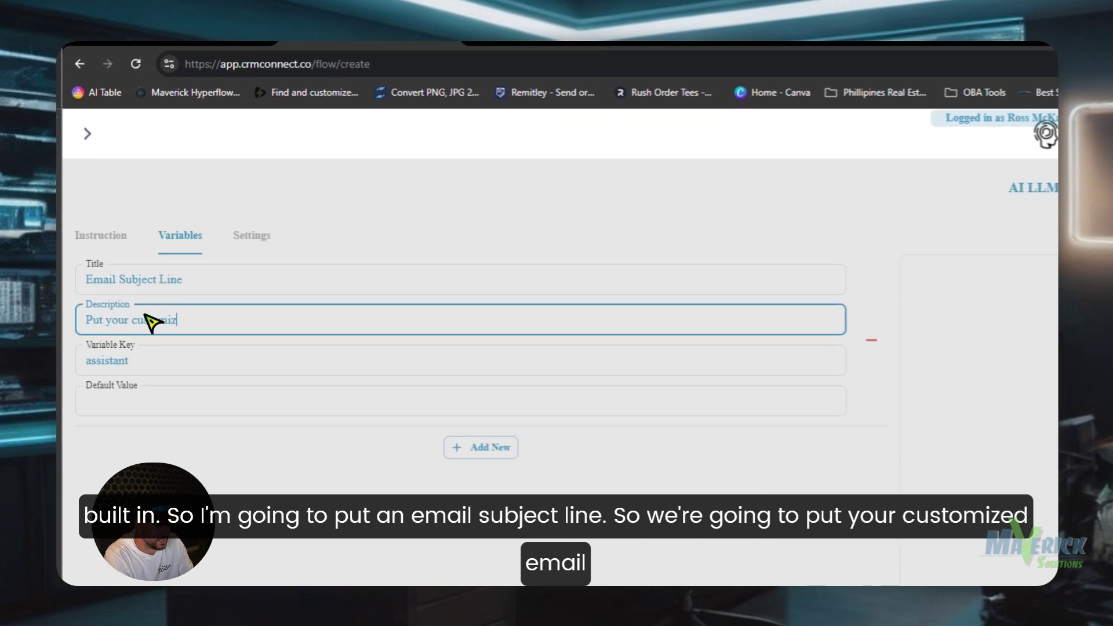
text(ed email subject line here, including the persons first name)
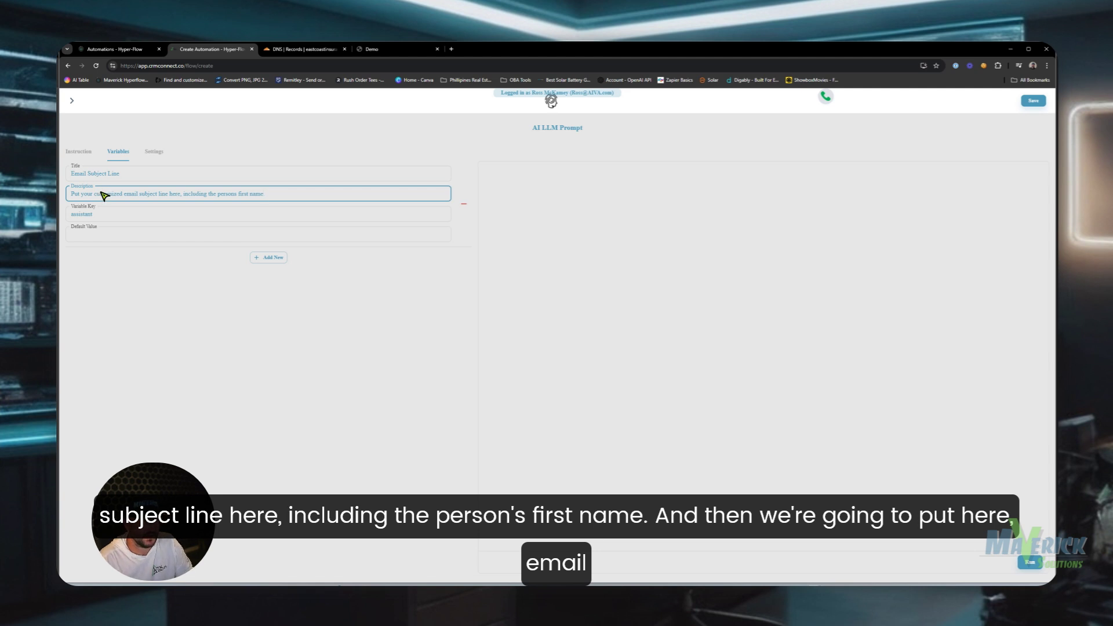
double_click(105, 213)
text(emailsub)
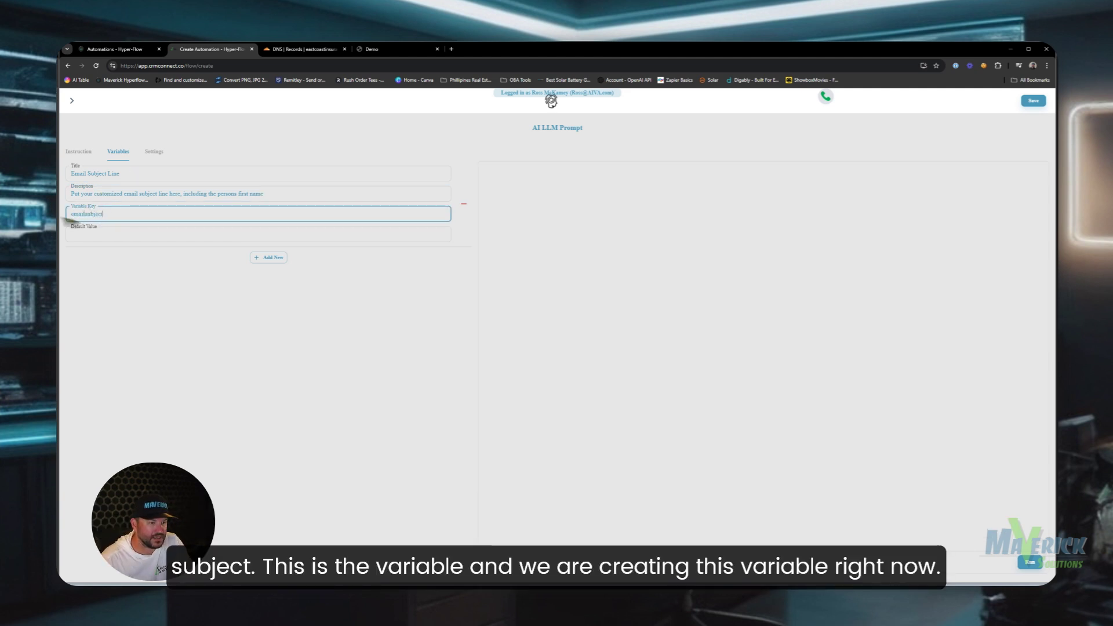
text(ject)
double_click(134, 214)
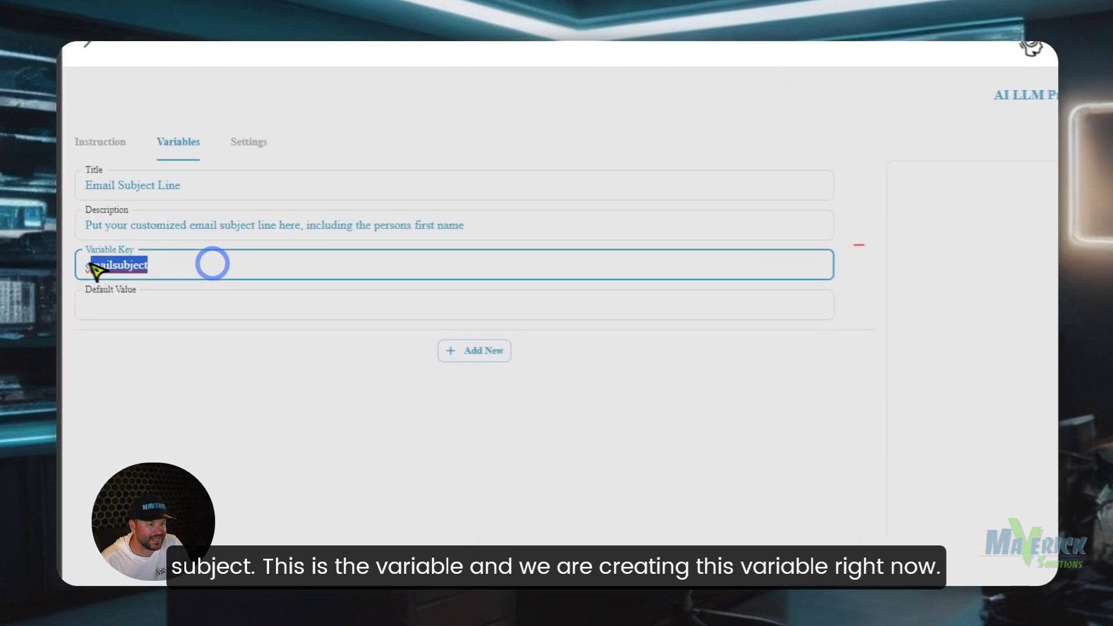
click(120, 212)
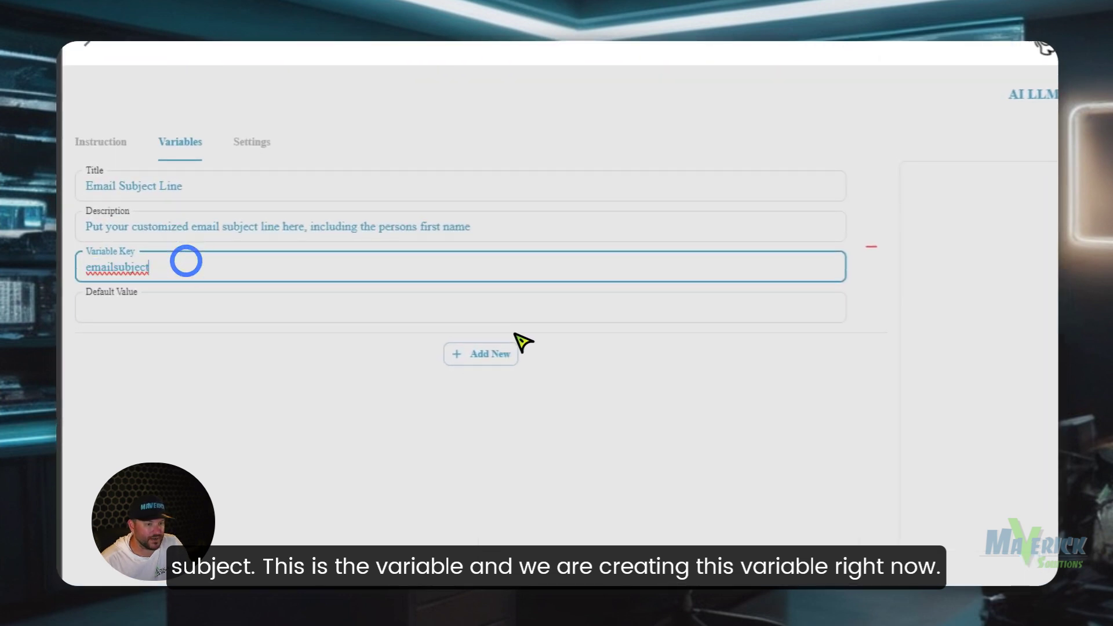
- Add an 'email body' variable keyed emailbody, described as 'the custom email body here'
click(496, 355)
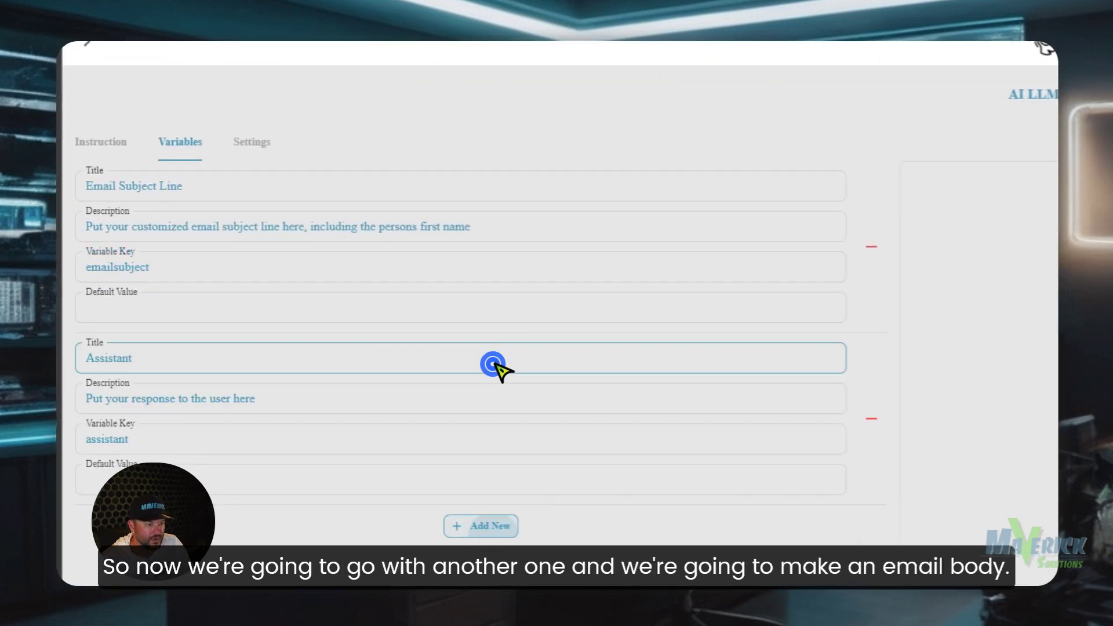
drag(185, 354, 90, 363)
text(email body)
drag(87, 360, 158, 358)
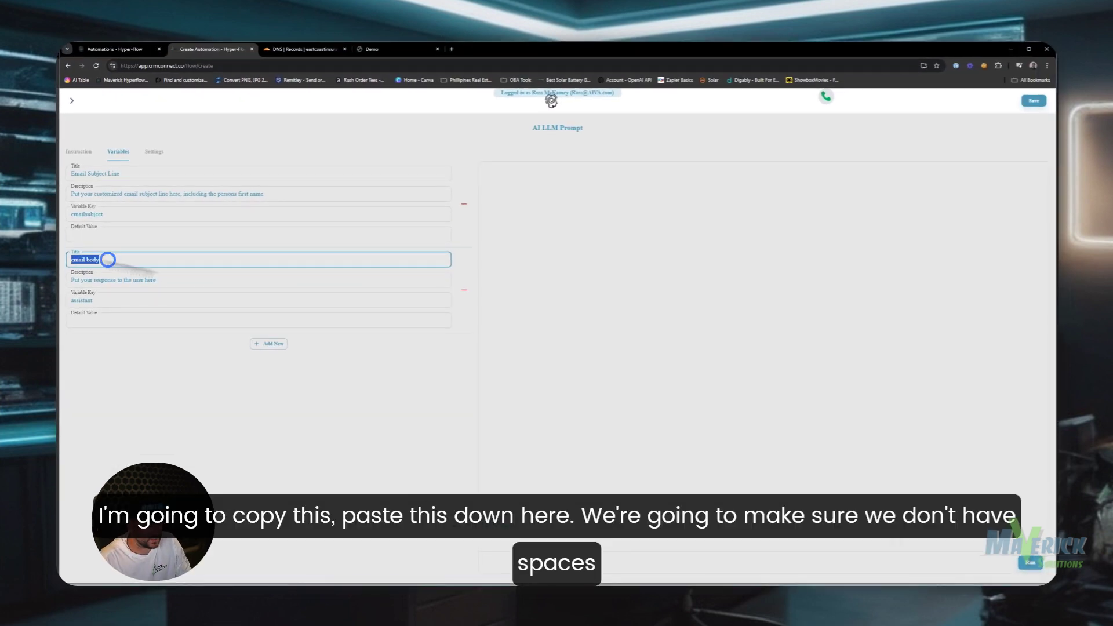
key(ctrl+c)
double_click(93, 300)
key(ctrl+v)
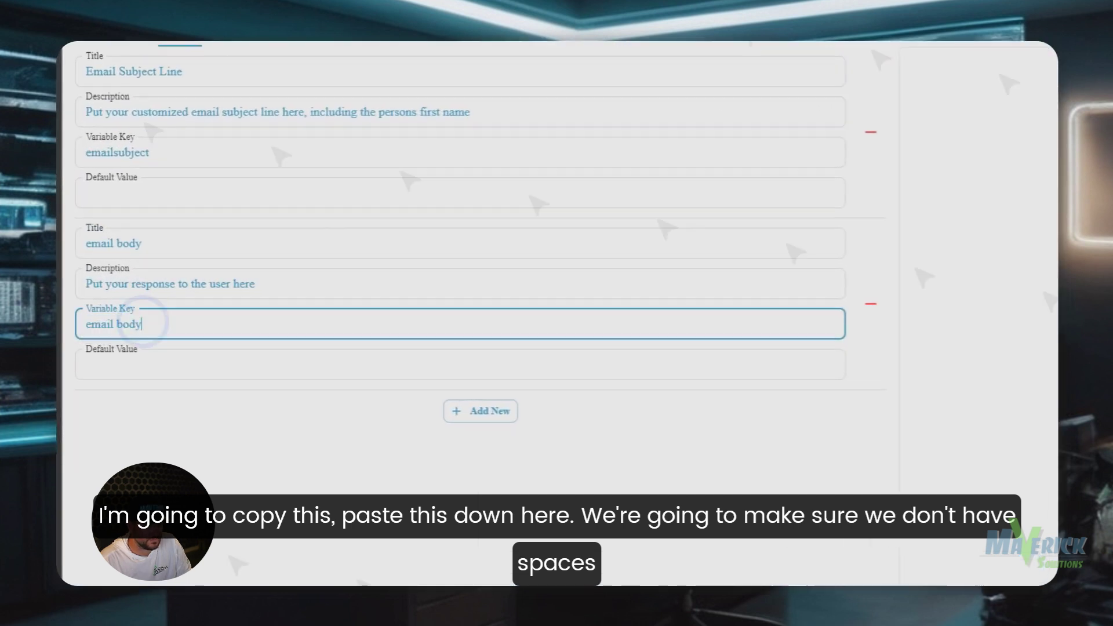
click(117, 322)
key(BackSpace)
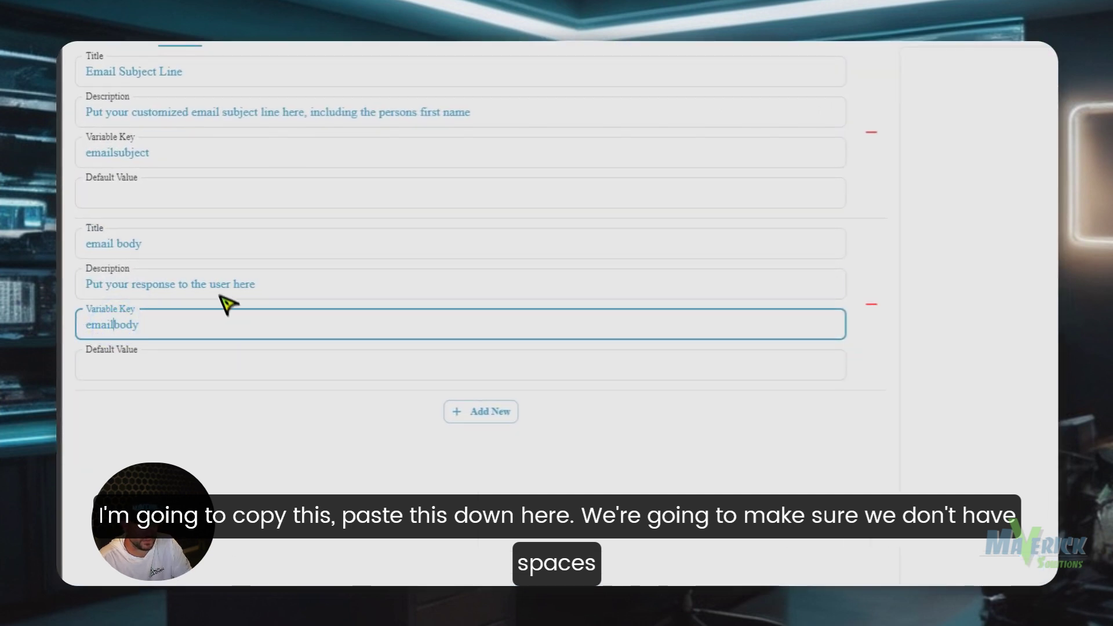
drag(313, 284, 116, 286)
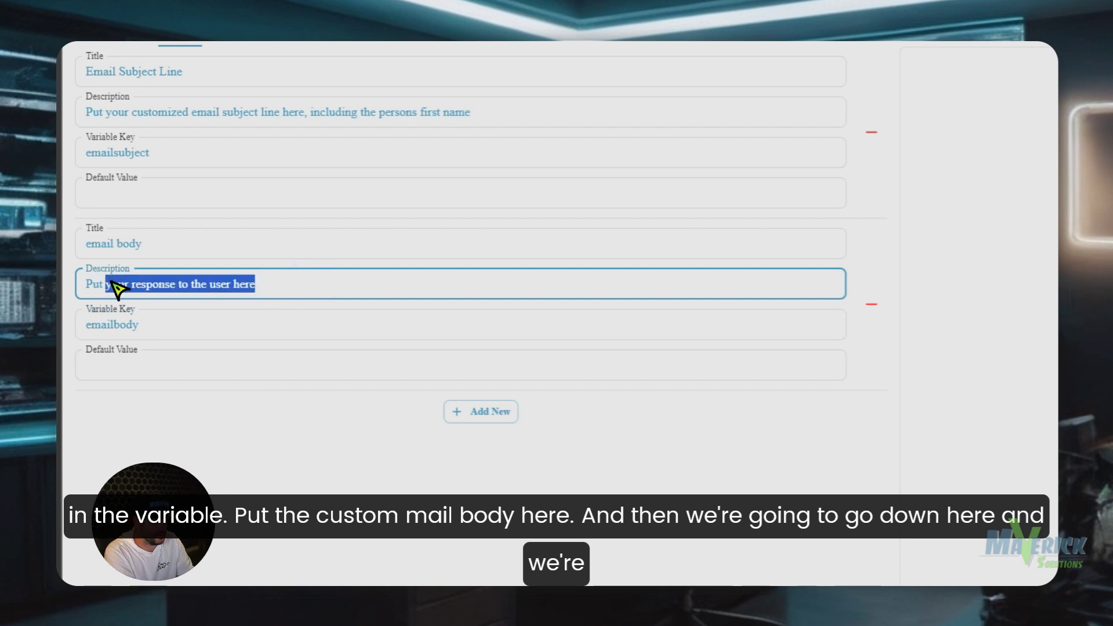
text(t the custom email)
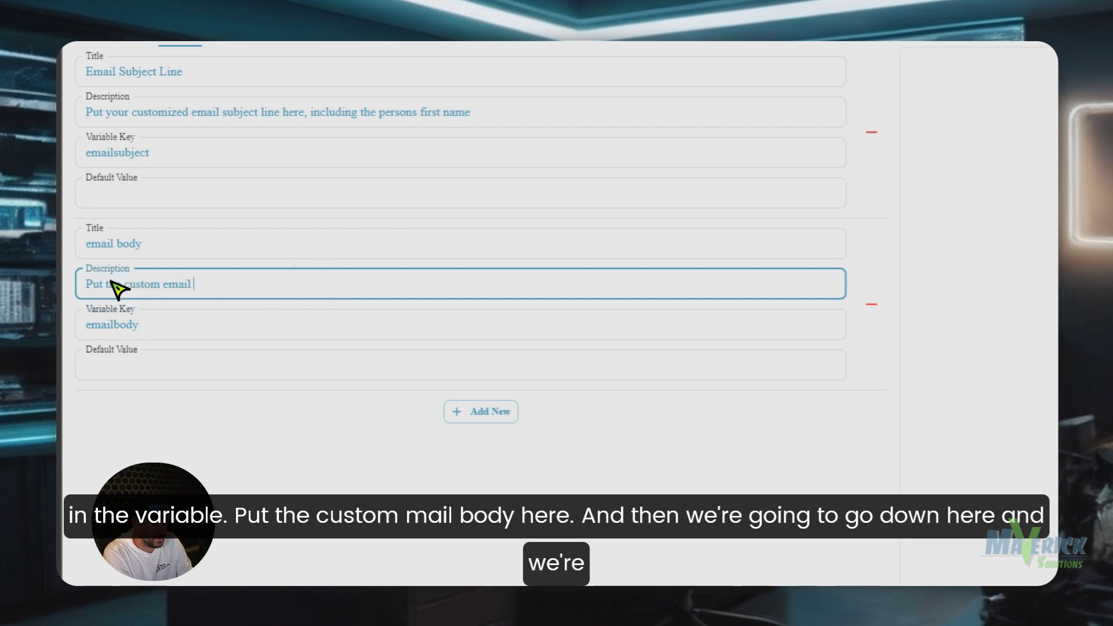
text( body here)
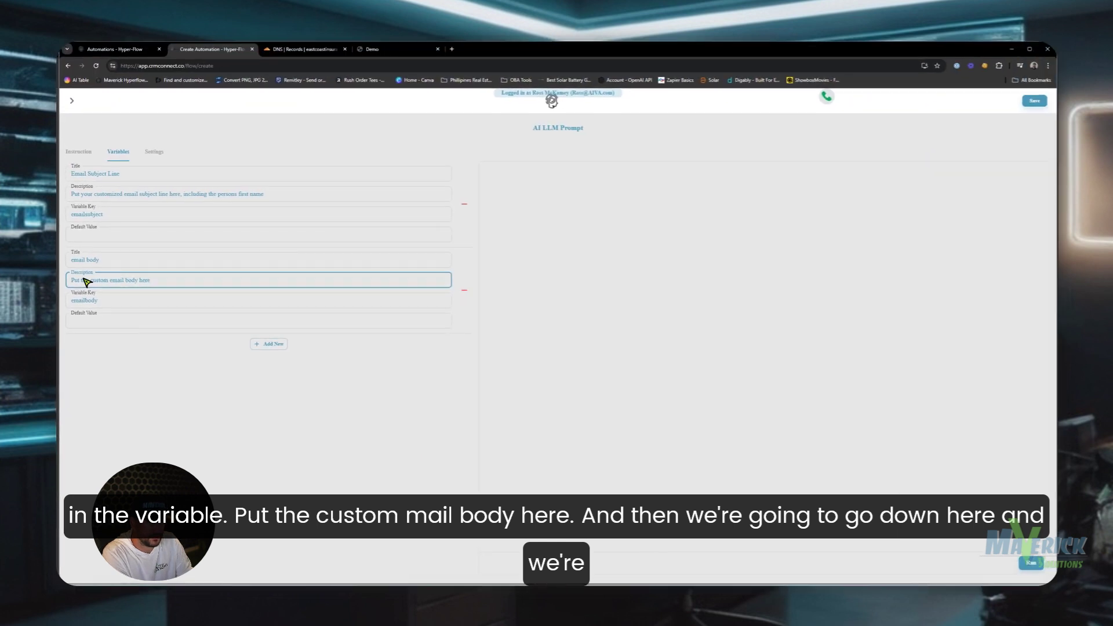
- Add a third prompt variable and title it 'sms thank you'
click(268, 344)
drag(159, 345, 66, 350)
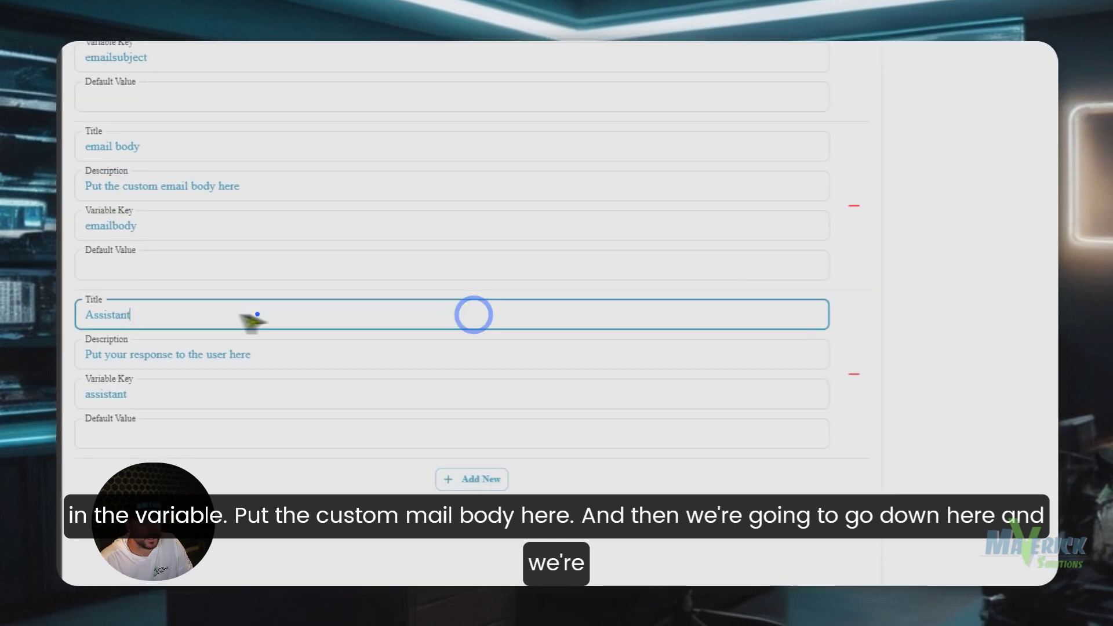
text(sms )
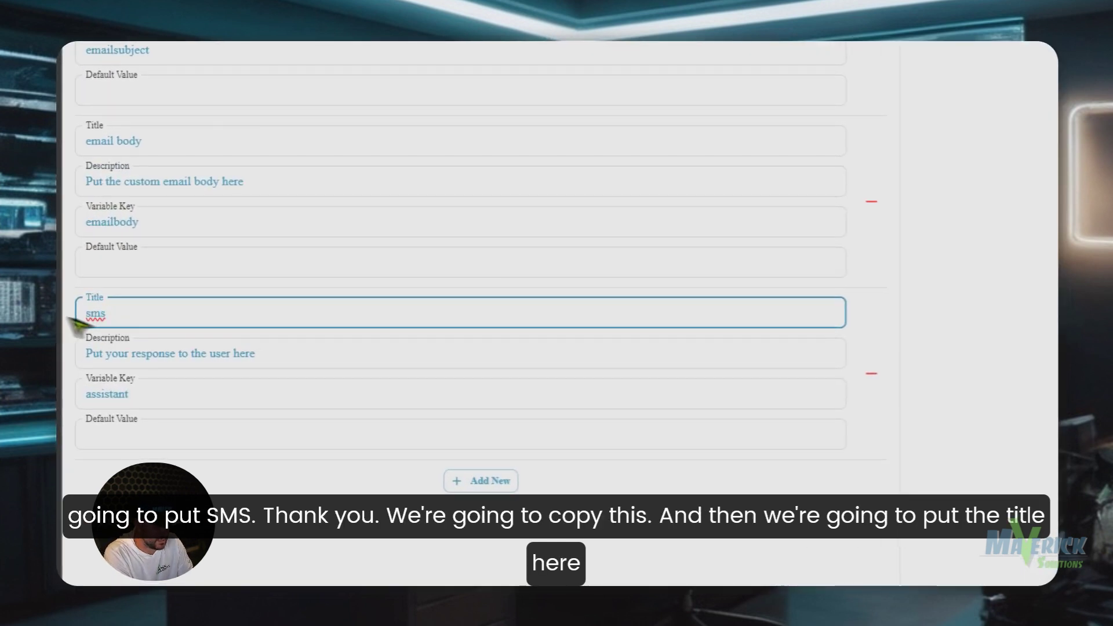
text(thank you)
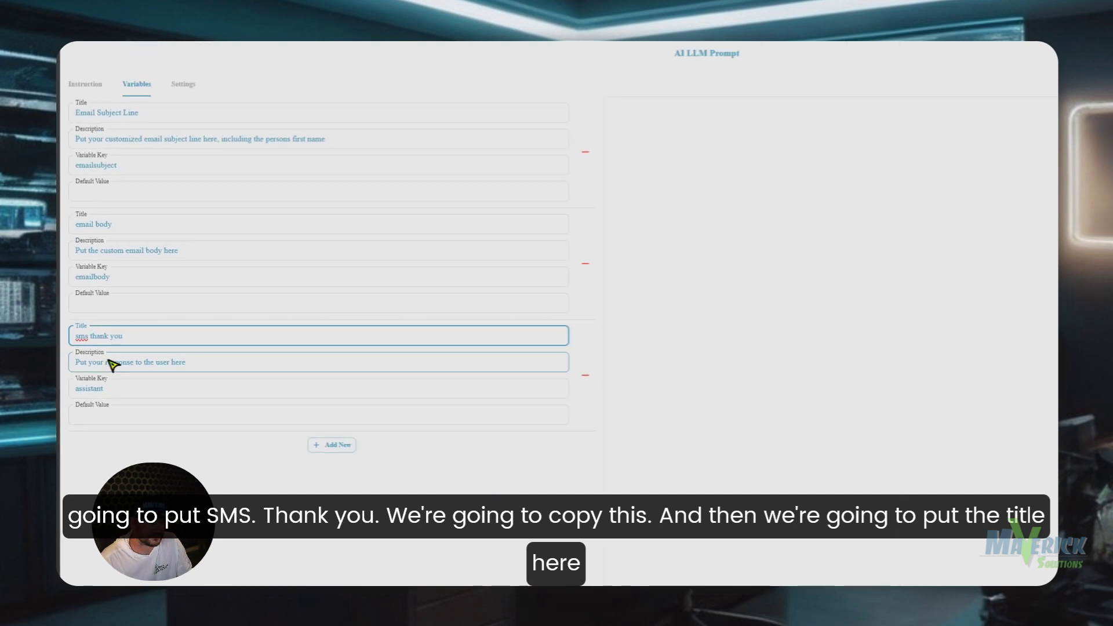
key(ctrl+a)
key(ctrl+c)
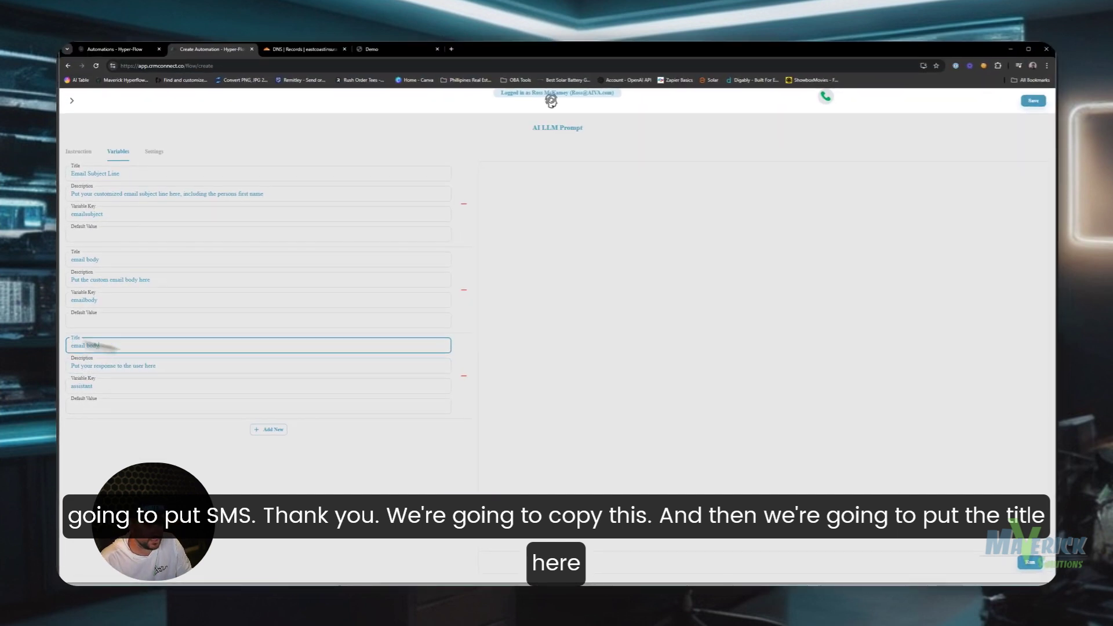
triple_click(101, 345)
key(BackSpace)
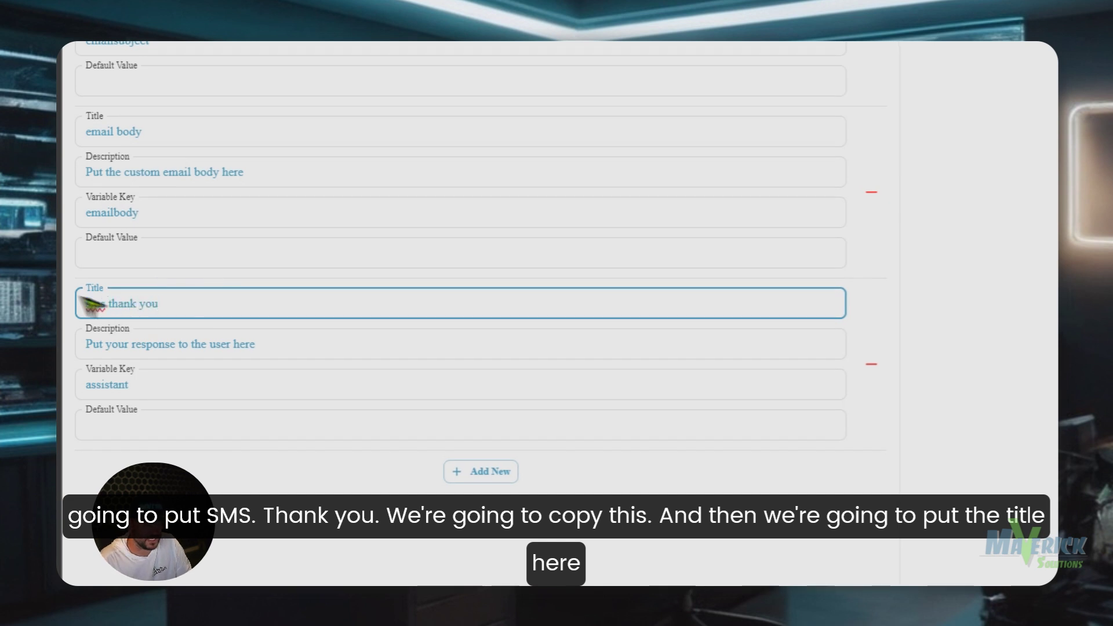
- Set its key to smsthankyou and description to 'Put a custom sms thank you together here'
drag(194, 301, 92, 311)
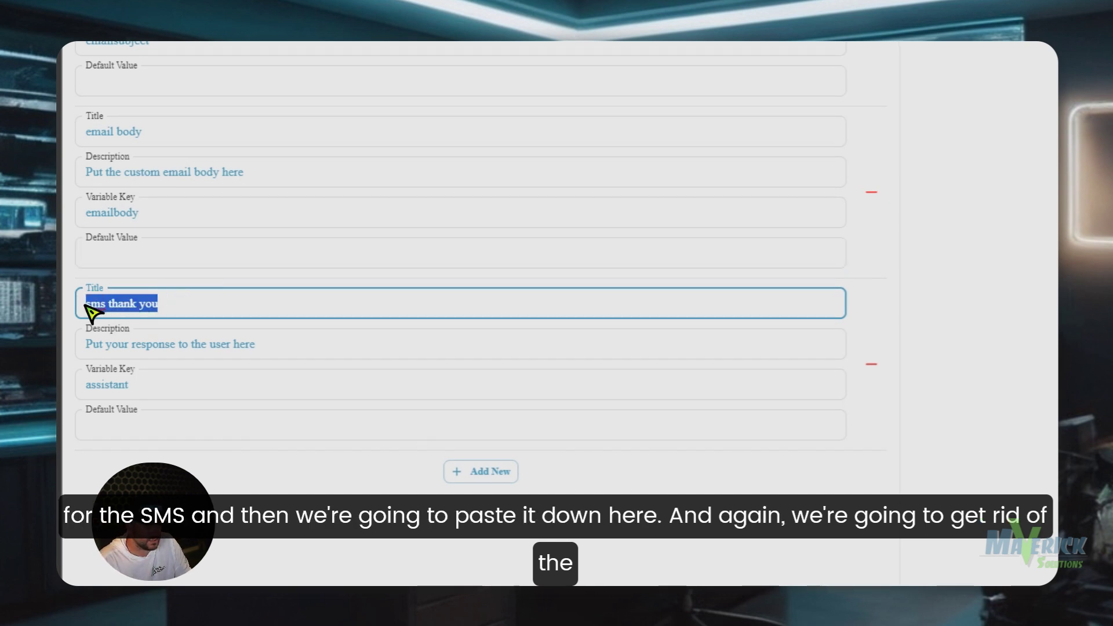
double_click(154, 393)
key(ctrl+v)
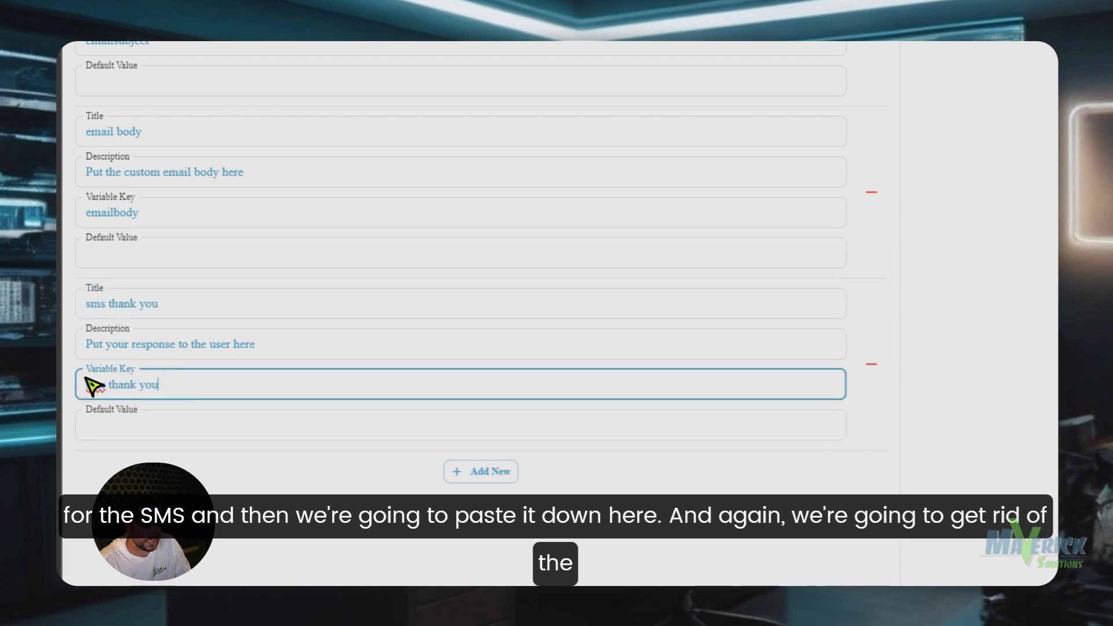
click(107, 385)
key(BackSpace)
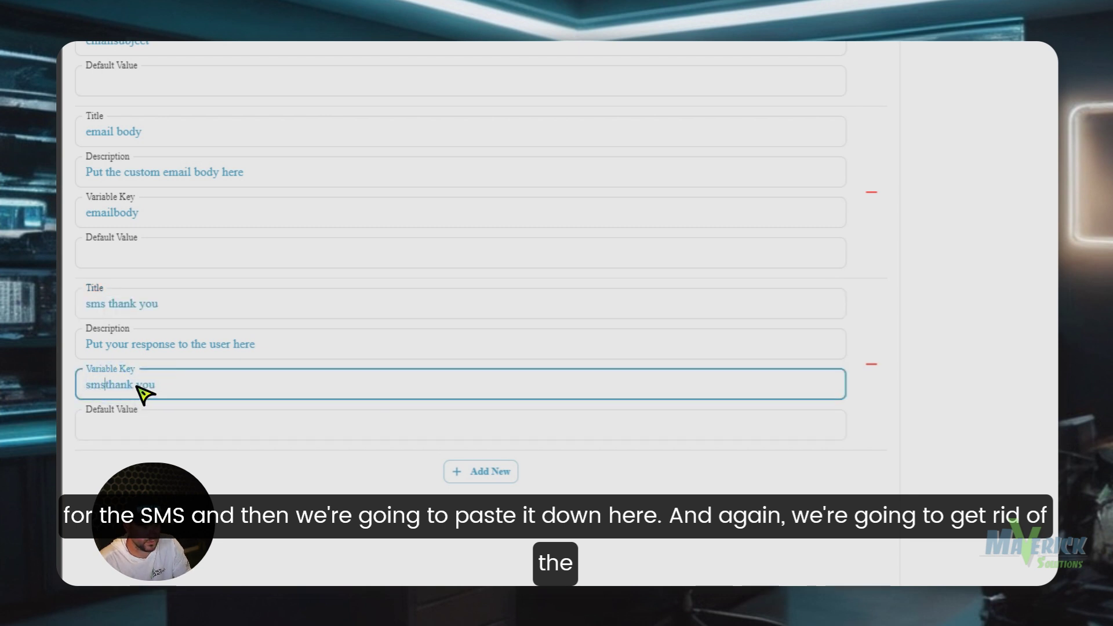
click(135, 385)
key(BackSpace)
click(181, 385)
drag(332, 356, 109, 356)
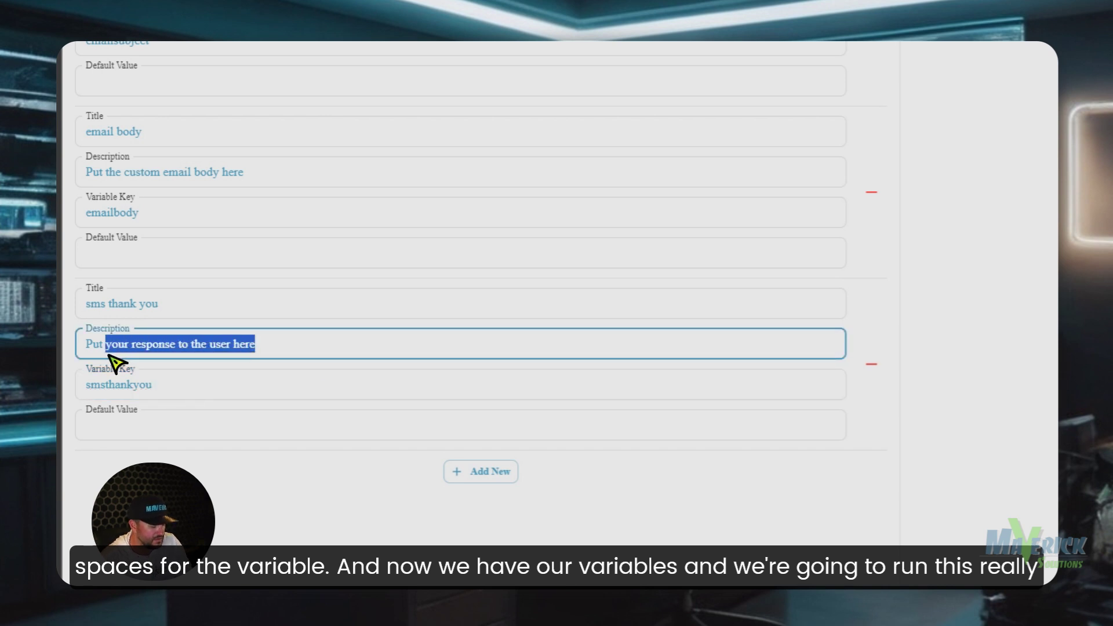
text(a custom sms)
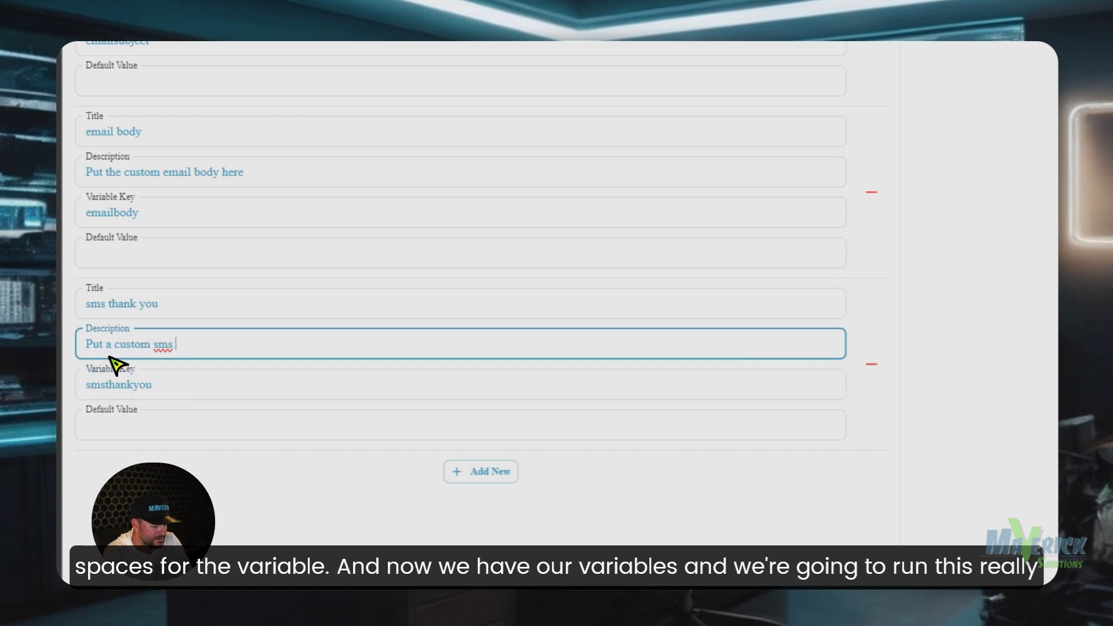
text( thank you together here)
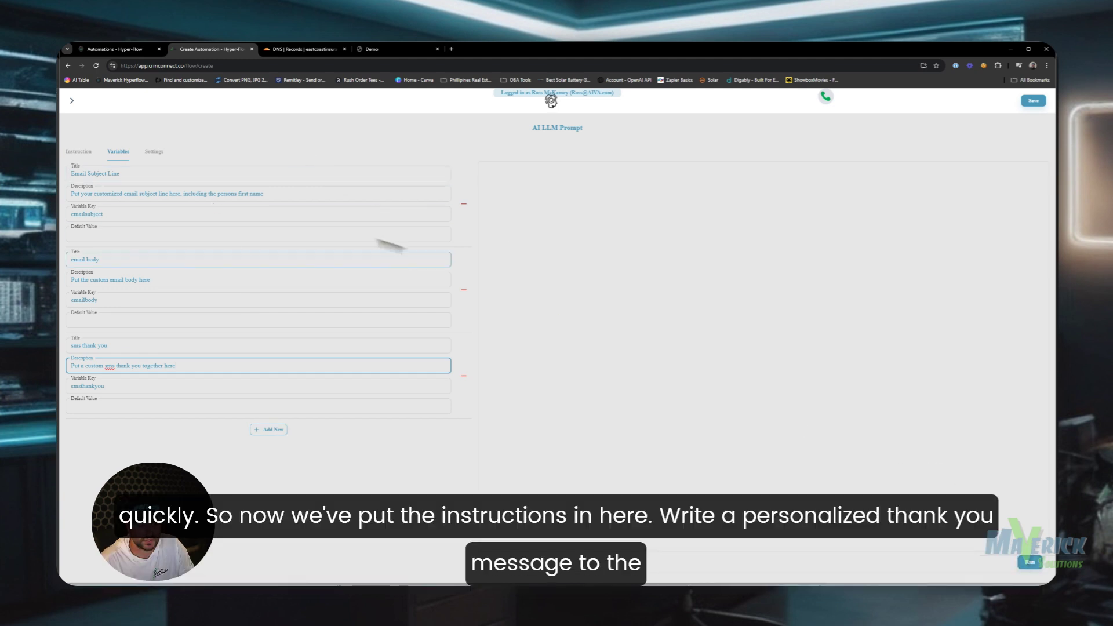
- Append 'and let them know we can help with AI' to the system prompt's first paragraph
click(87, 153)
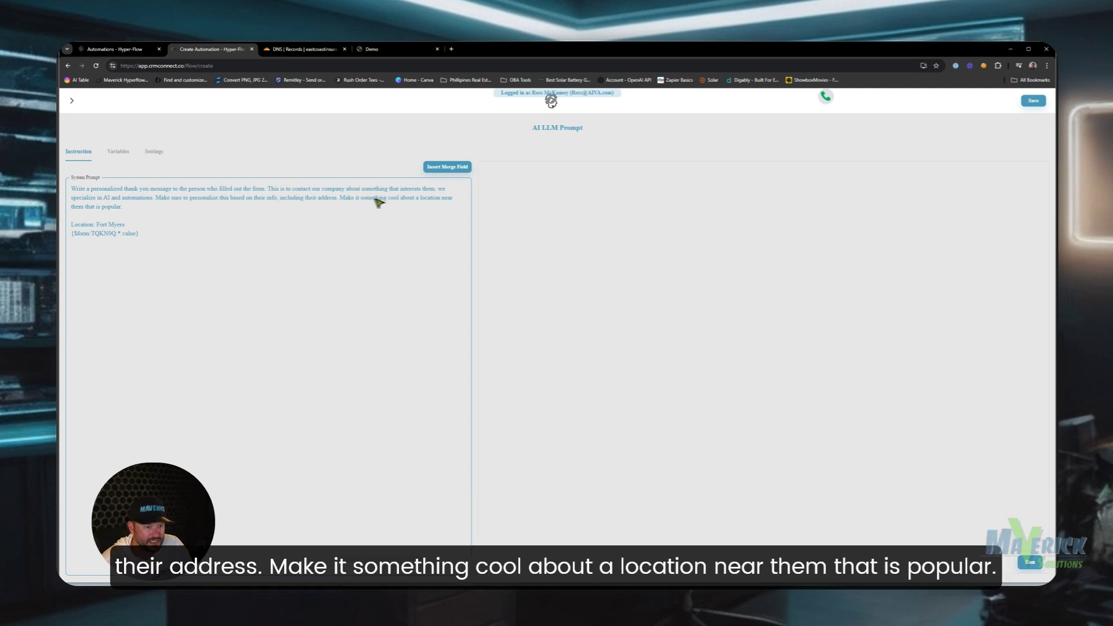
click(132, 207)
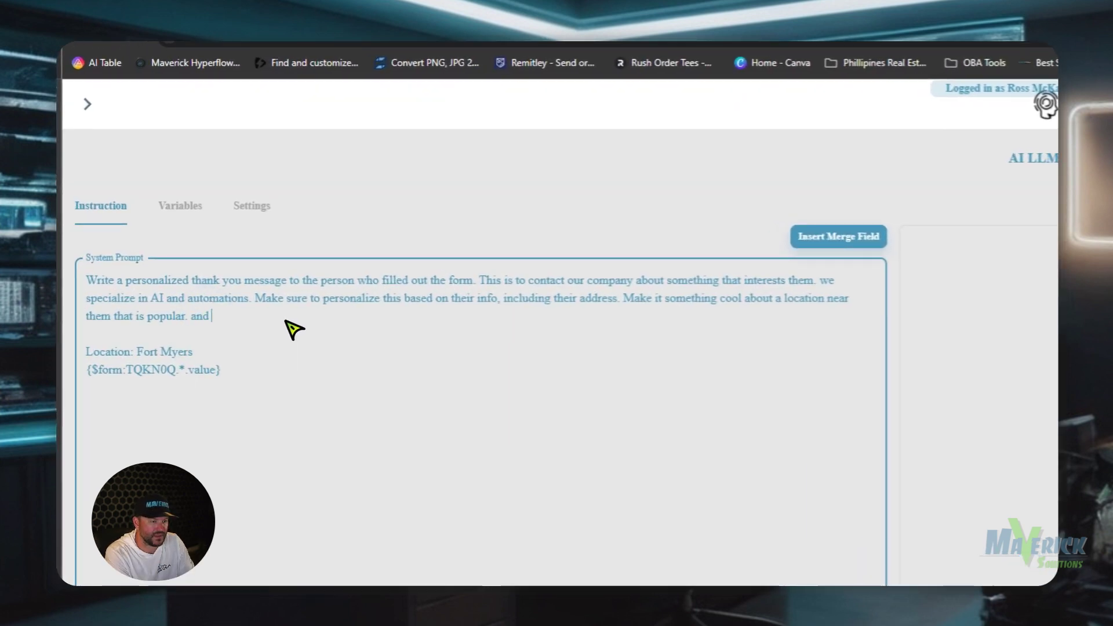
text(and let them kn)
text(ow we can help)
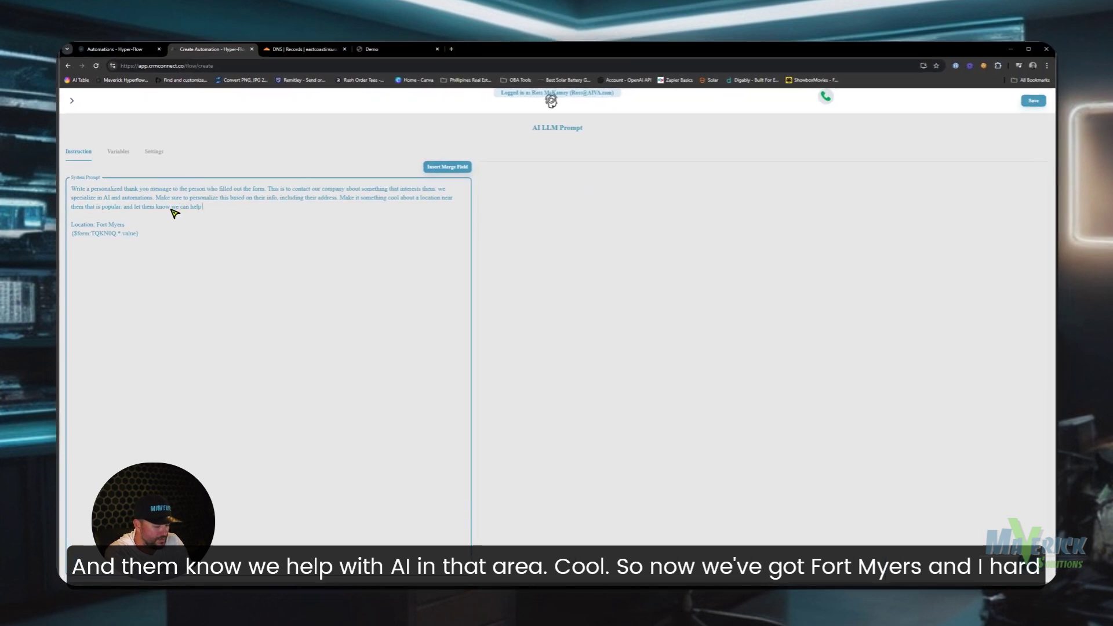
text( with AI in that area)
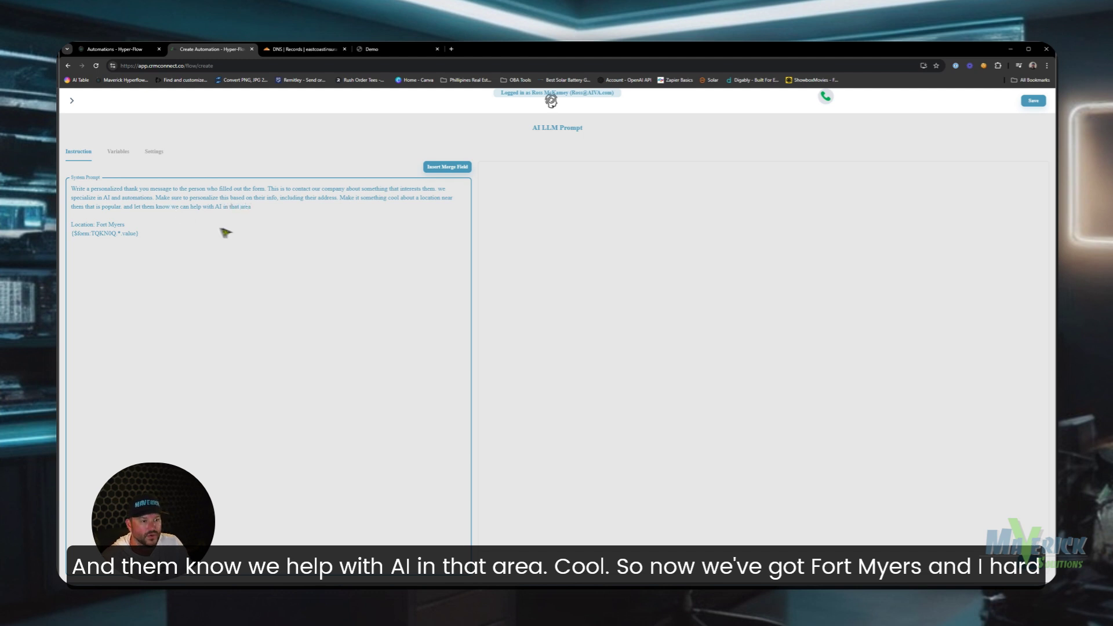
- Review the hard-coded Fort Myers location and form merge-field line in the prompt
click(127, 228)
click(100, 226)
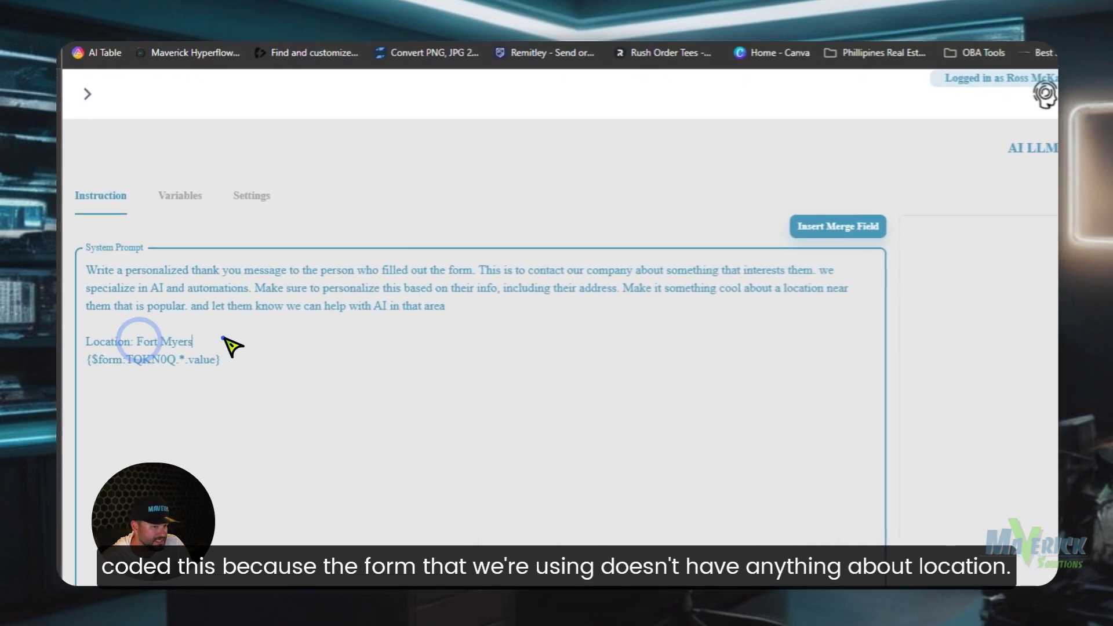
drag(215, 326, 134, 331)
click(134, 326)
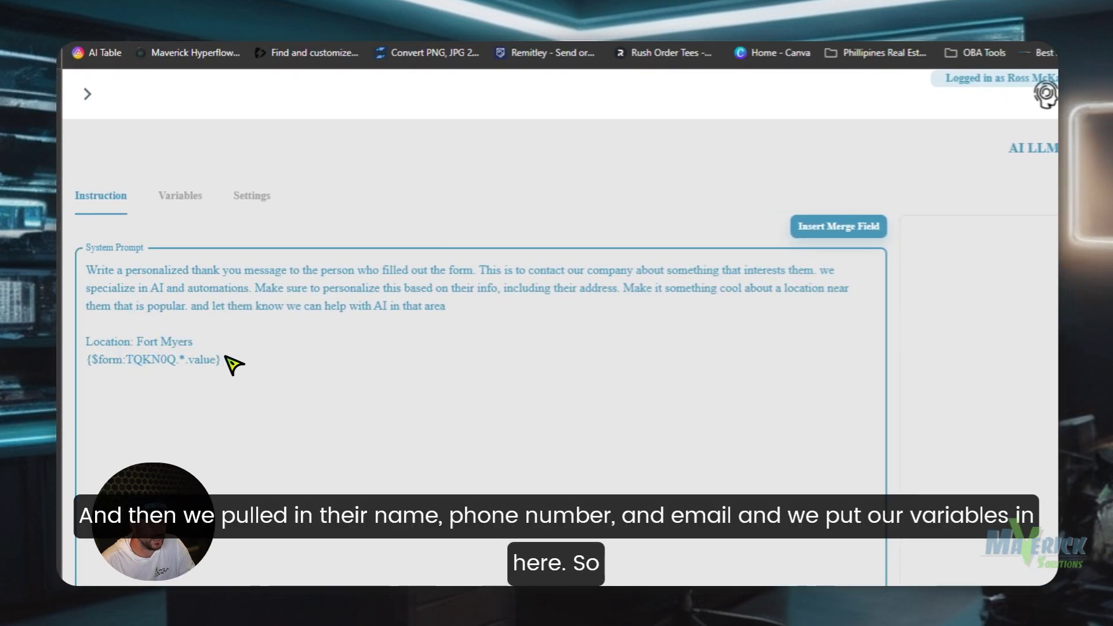
drag(225, 358, 88, 362)
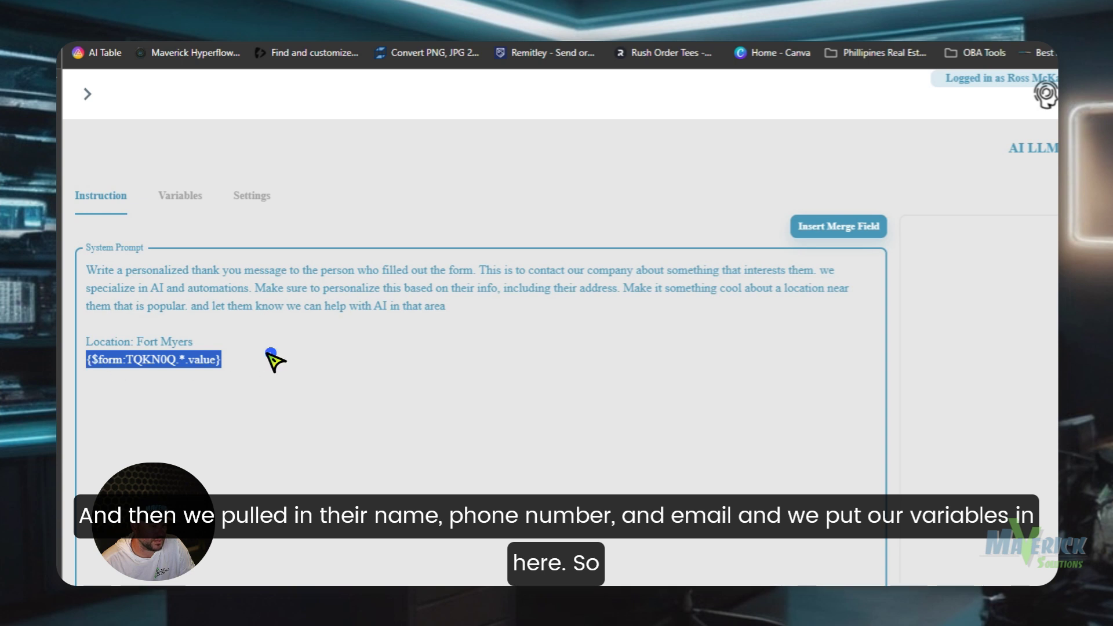
click(268, 351)
click(184, 192)
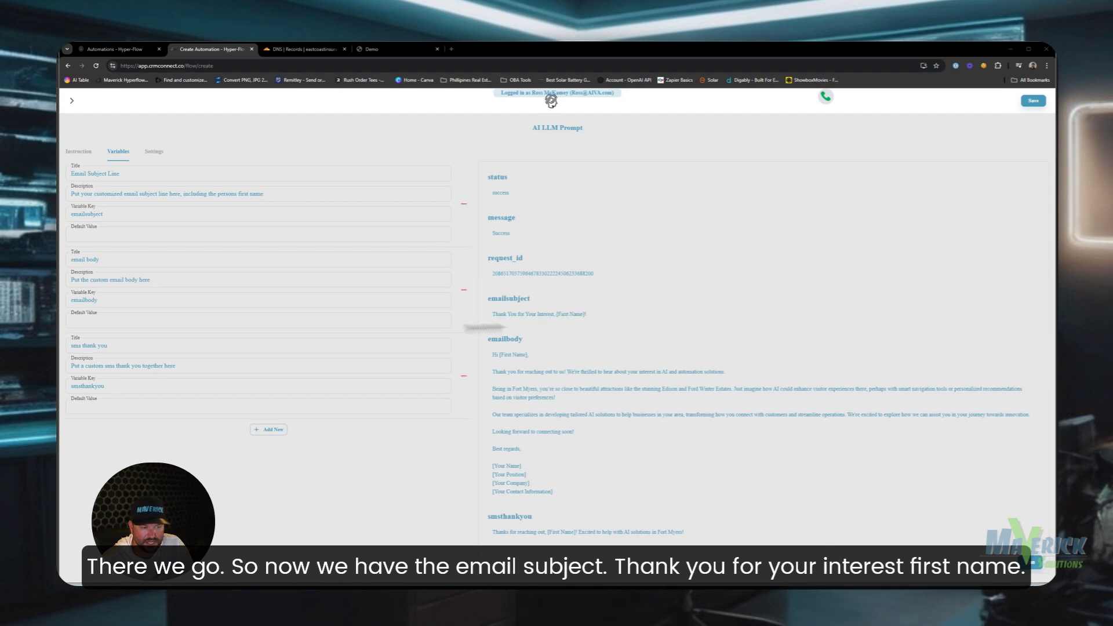
- Try adding '. assume their name' to the email subject description, then remove it again
click(290, 198)
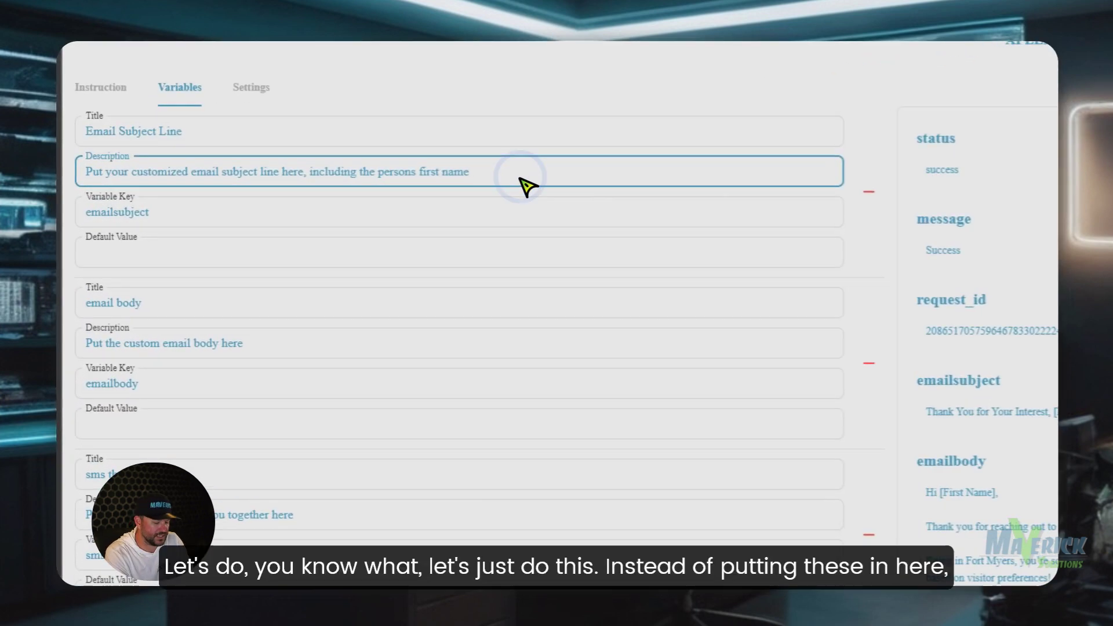
text(.)
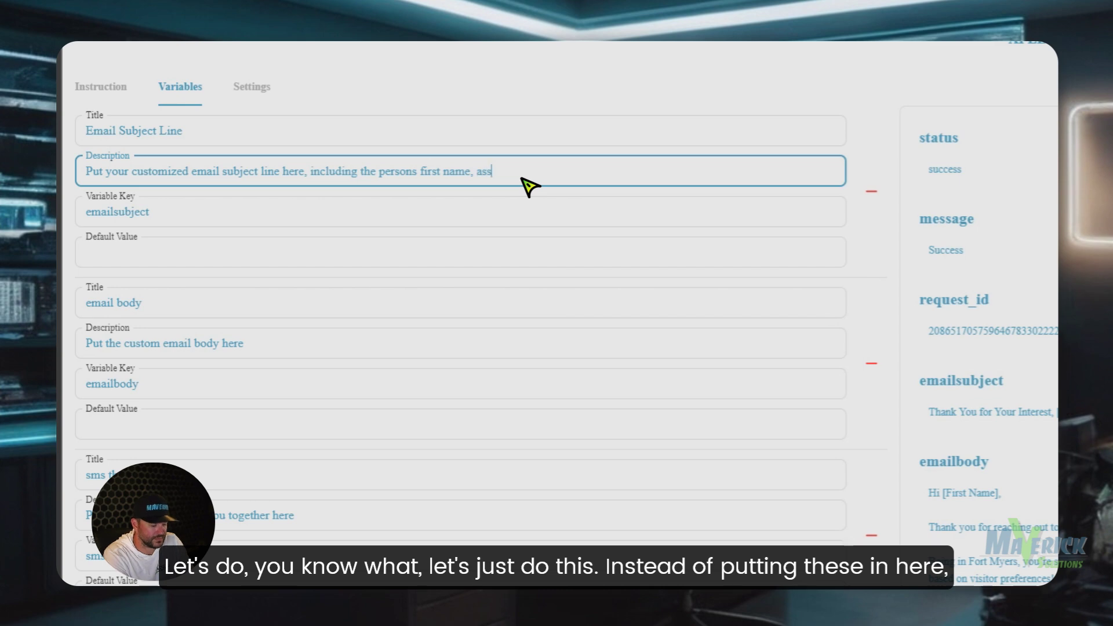
text( assume their name)
click(283, 347)
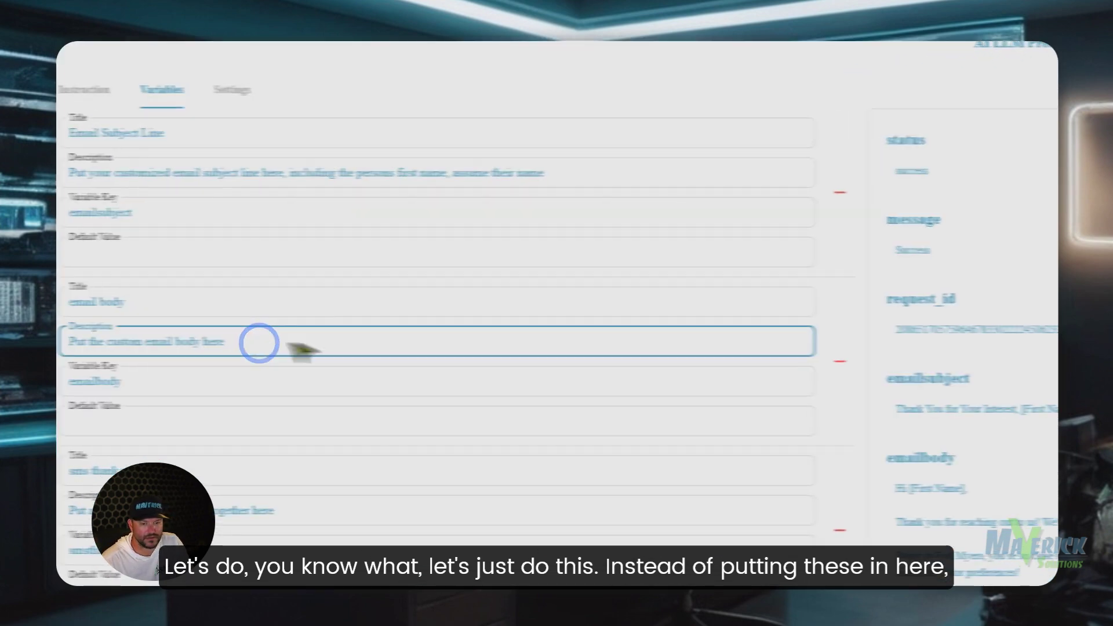
click(428, 185)
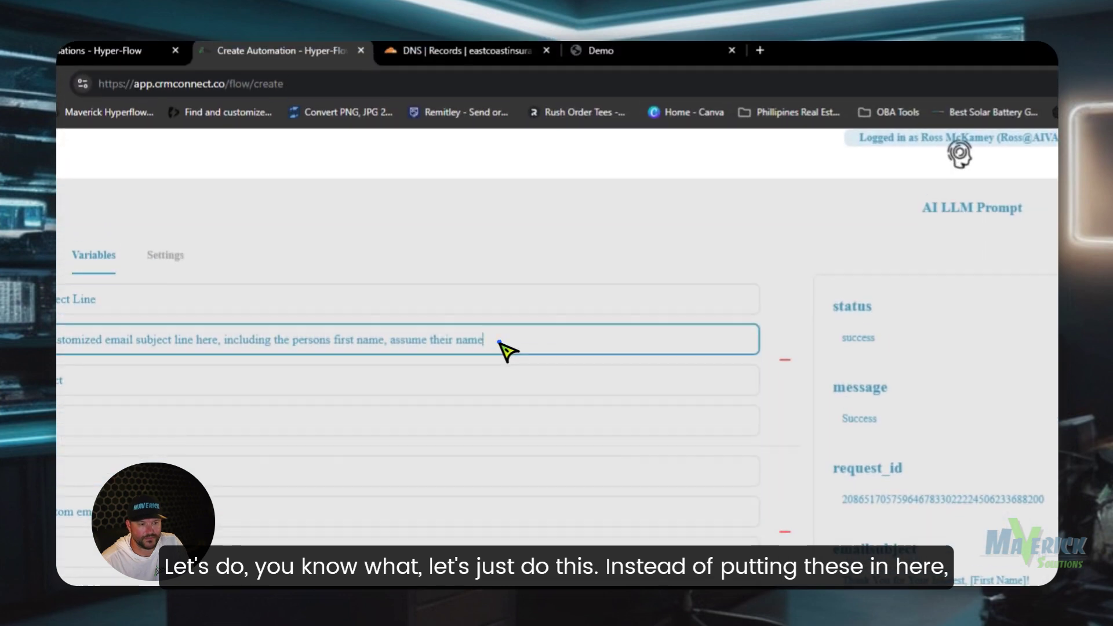
drag(500, 342, 384, 342)
key(BackSpace)
- Return to the instruction prompt and select its form merge-field line
click(110, 265)
click(231, 270)
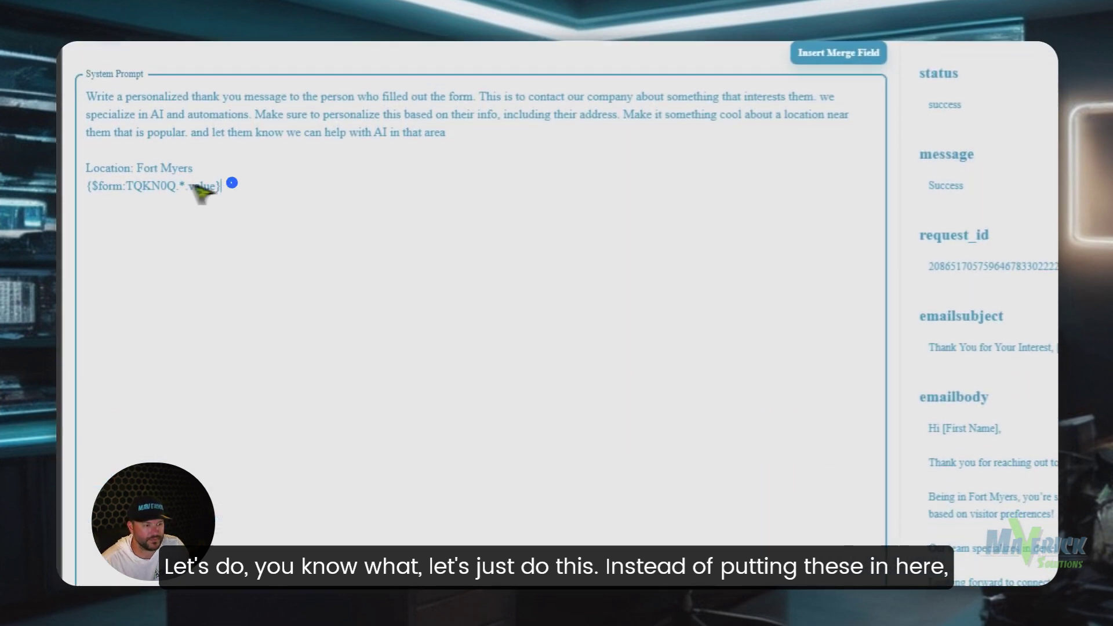
drag(222, 186, 95, 191)
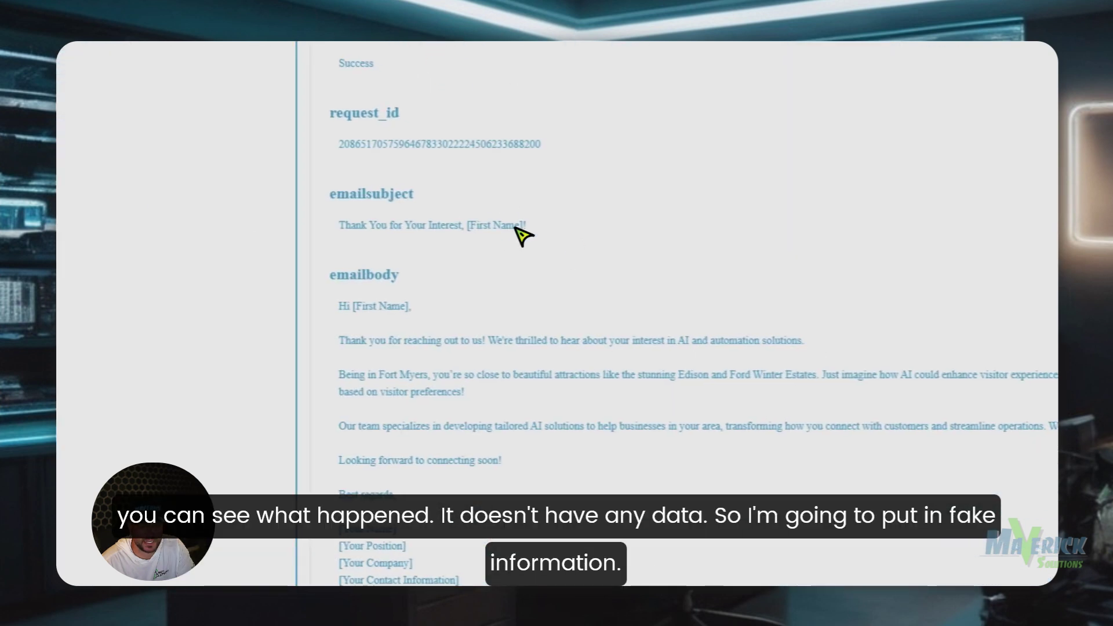
- Replace the prompt's form merge-field line with a sample contact name line
drag(524, 229, 455, 229)
click(510, 229)
drag(244, 162, 83, 172)
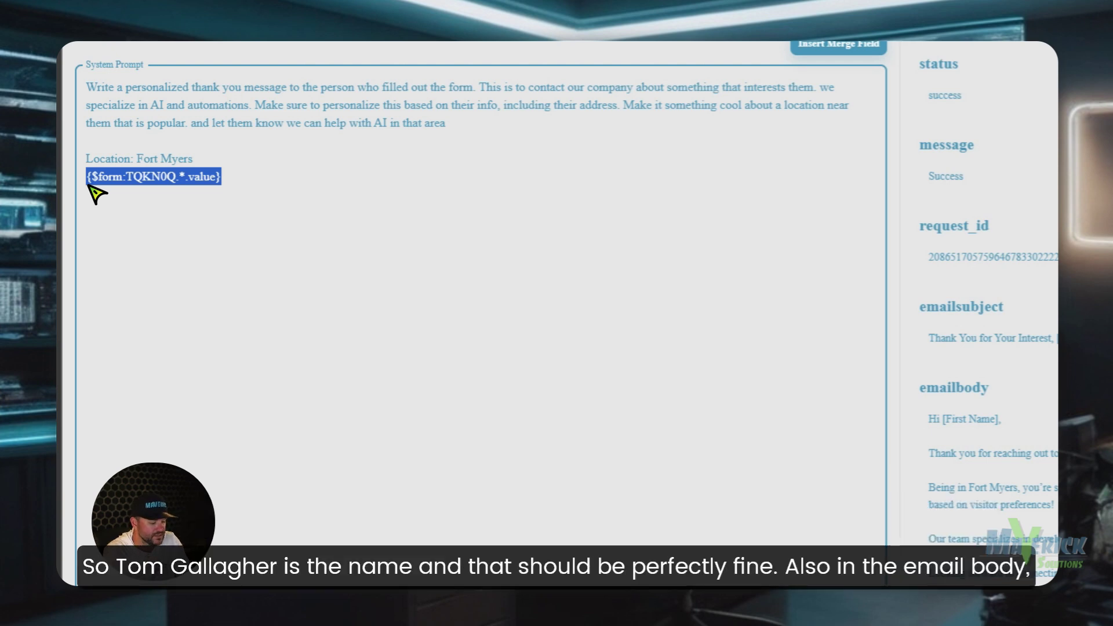
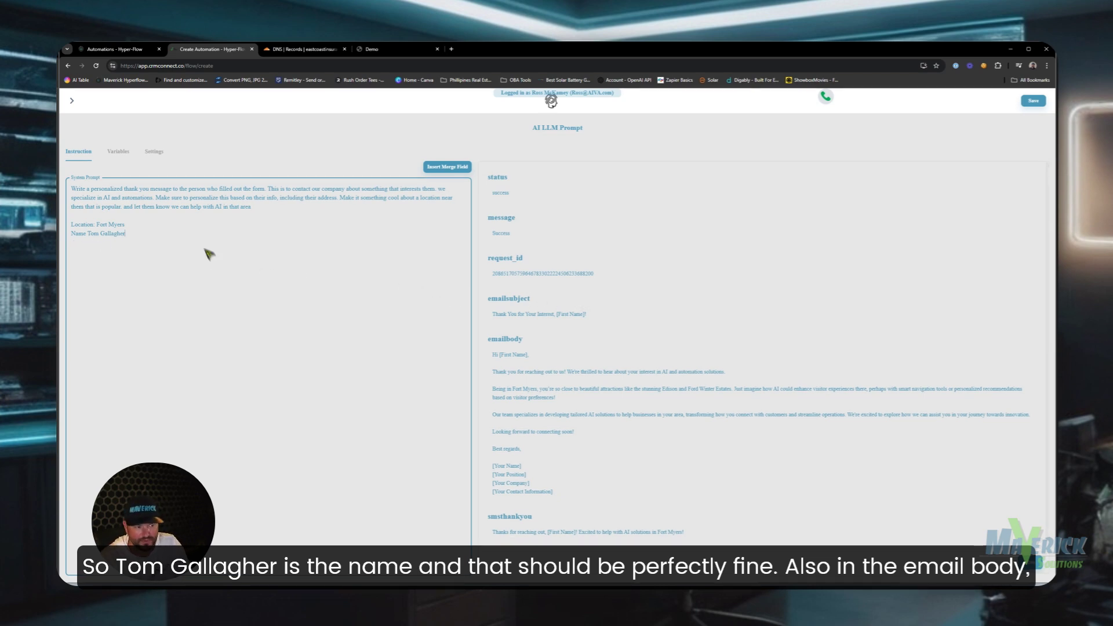
- Append '. DO NOT INCLUDE A SIGNATURE' to the email body variable's description
click(119, 153)
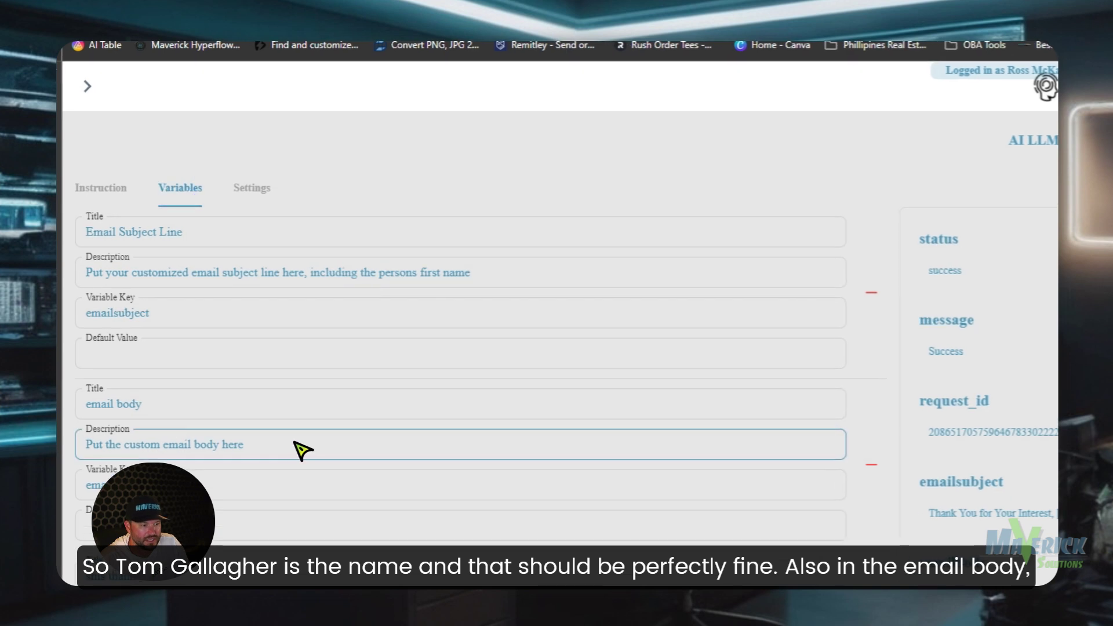
click(176, 279)
text(. DO NO)
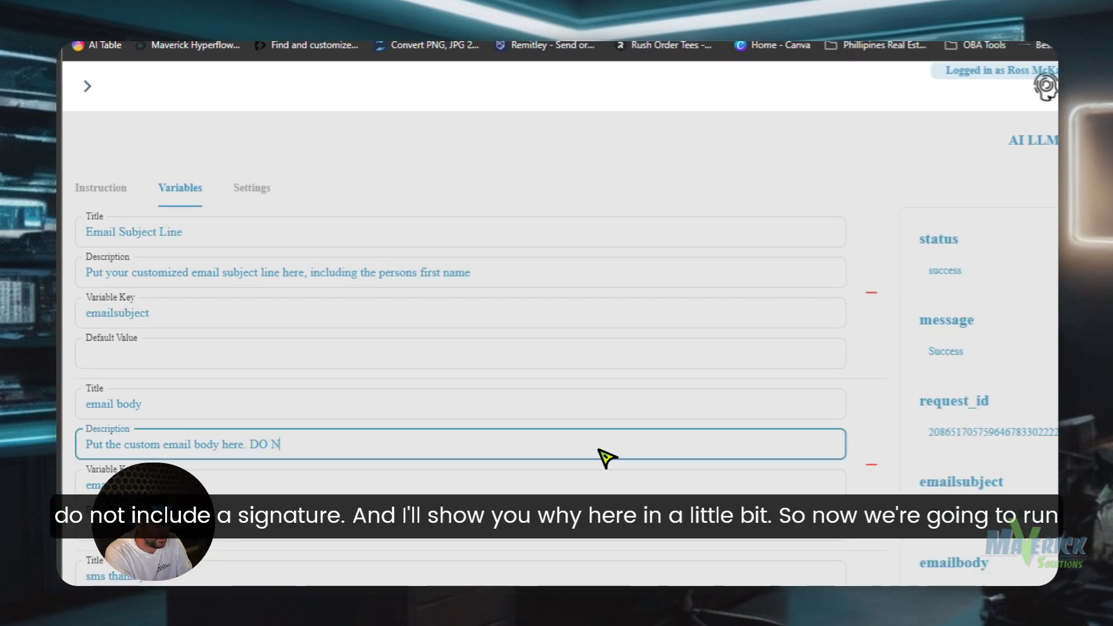
text(T INCLUDE A SIGN)
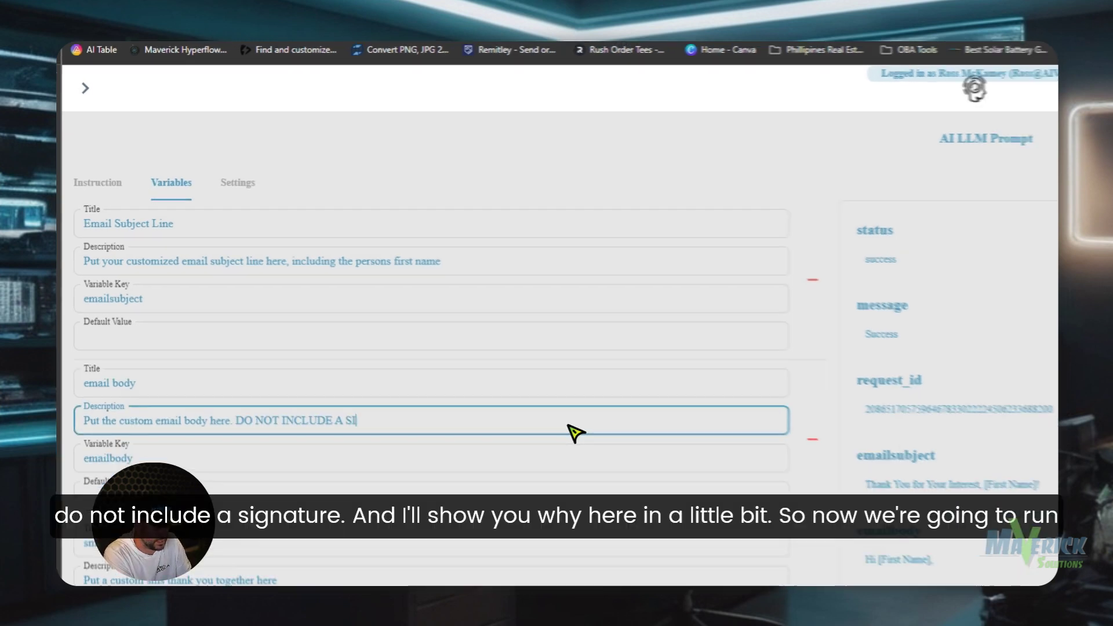
text(ATURE)
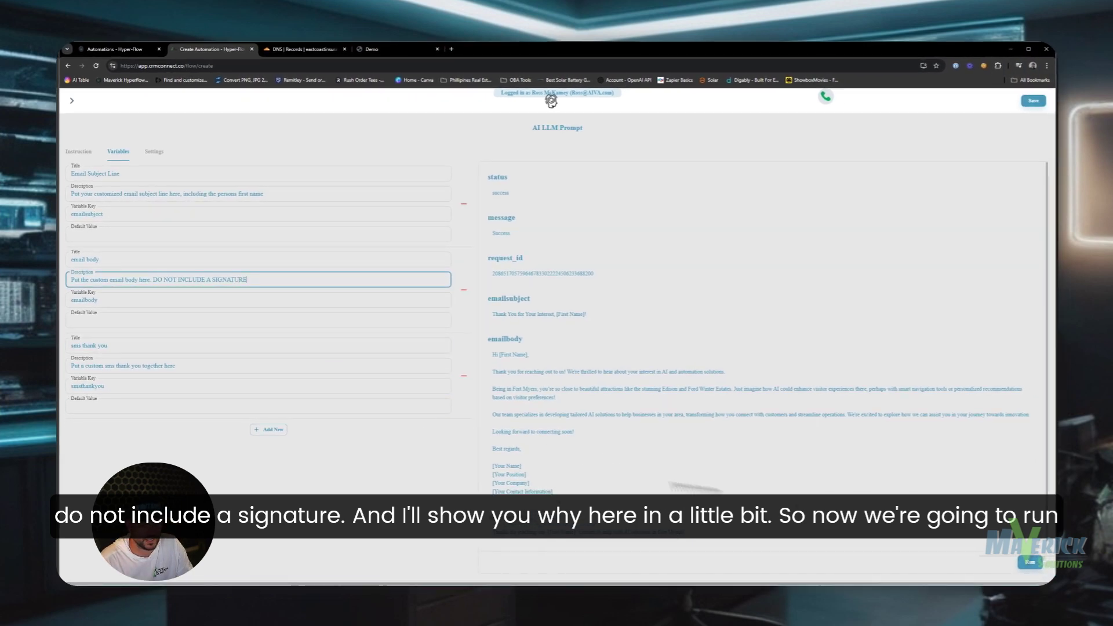
click(120, 173)
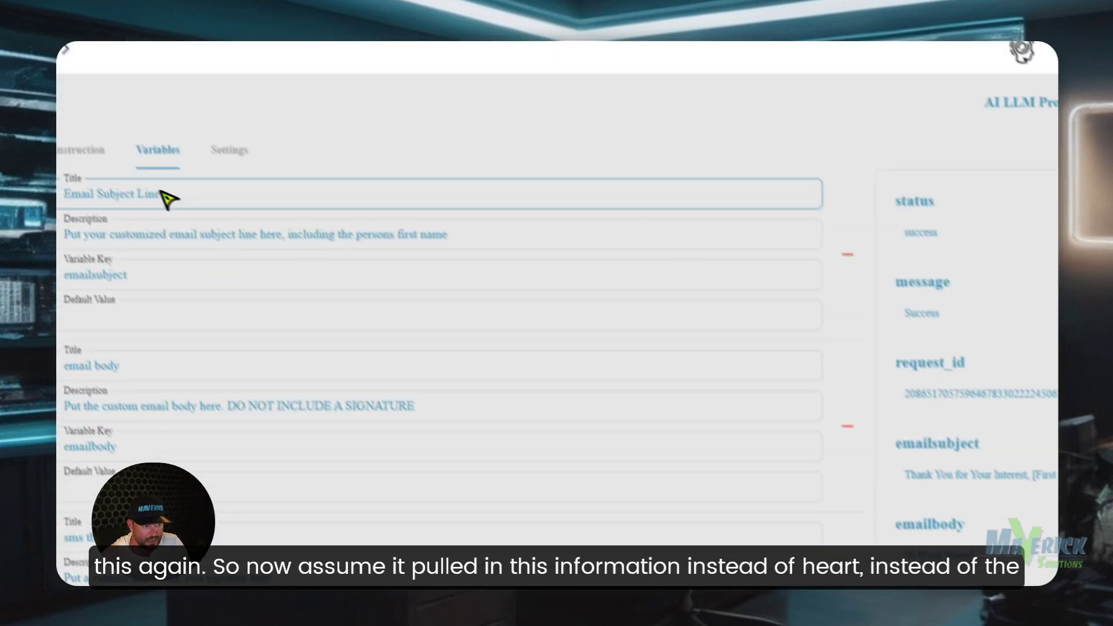
click(87, 149)
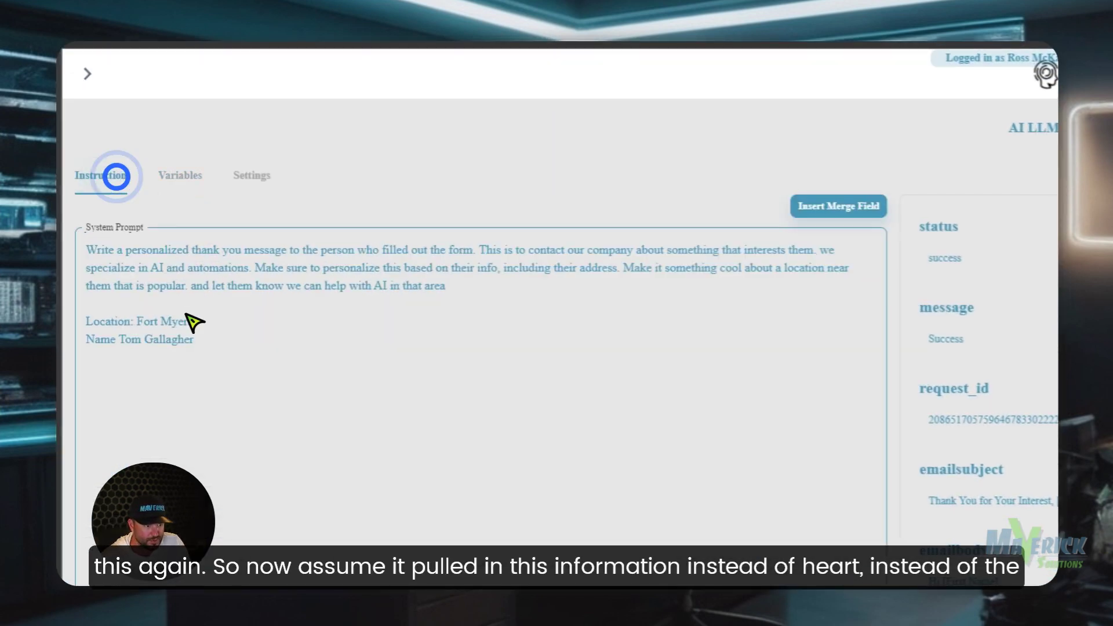
drag(202, 343, 109, 348)
- Review the generated email subject, body and SMS thank-you in the test output
click(214, 339)
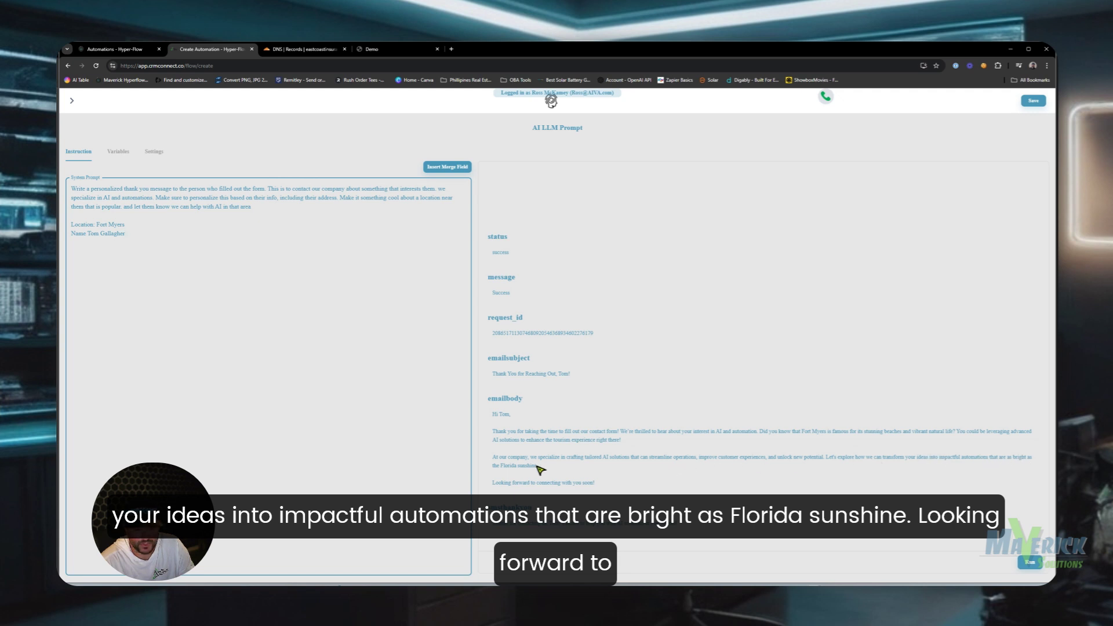
triple_click(619, 485)
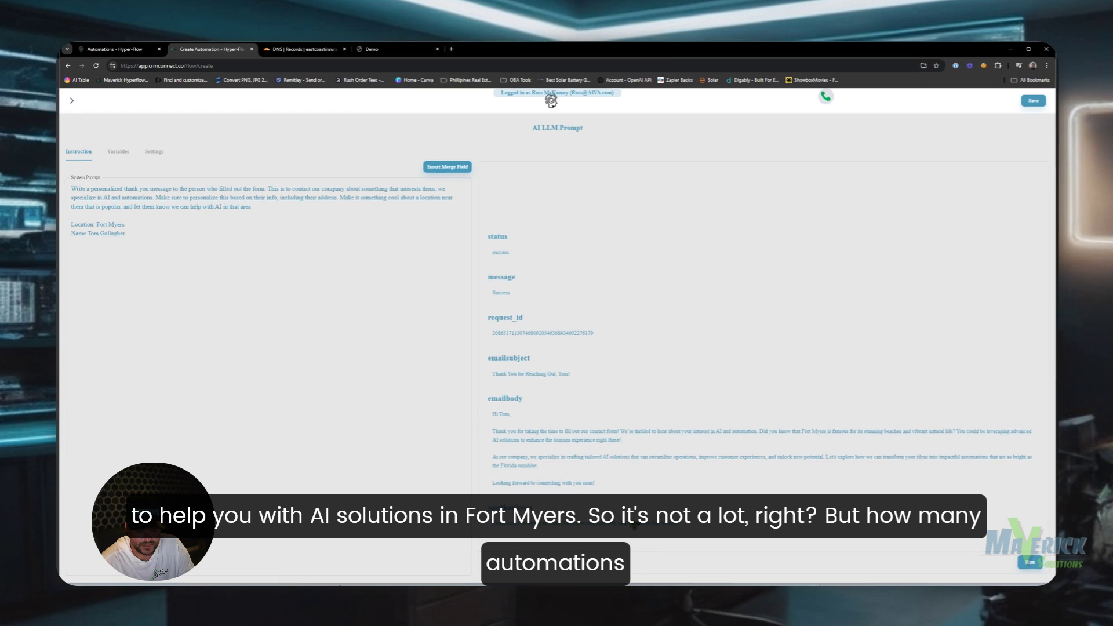
drag(685, 521, 490, 329)
click(695, 343)
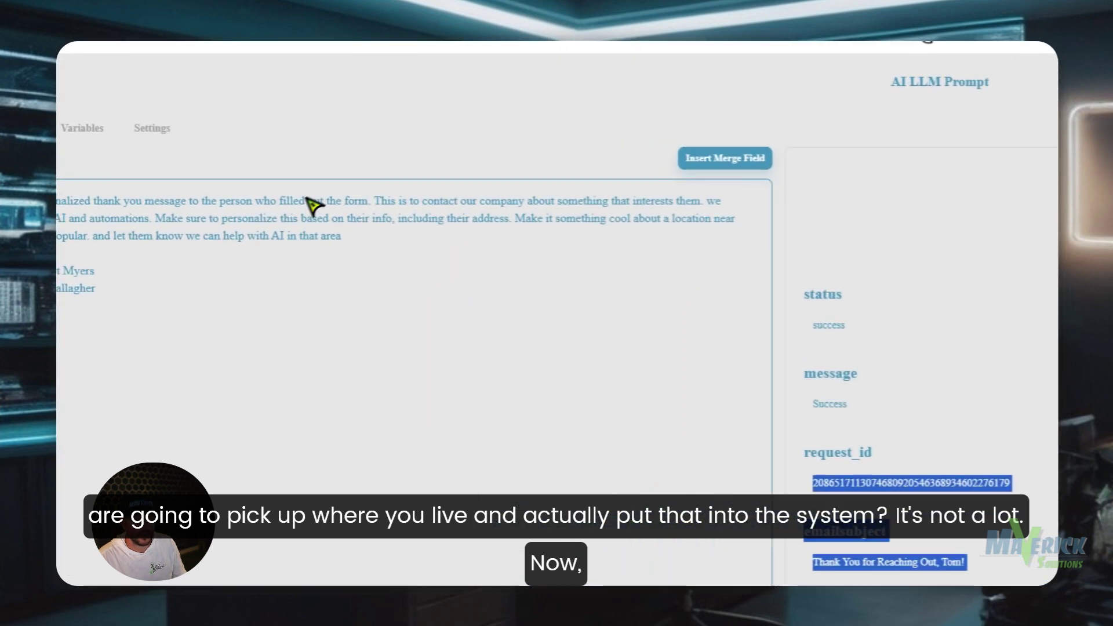
- Paste revised text into the prompt's first paragraph and check the new Fort Myers email body
click(269, 208)
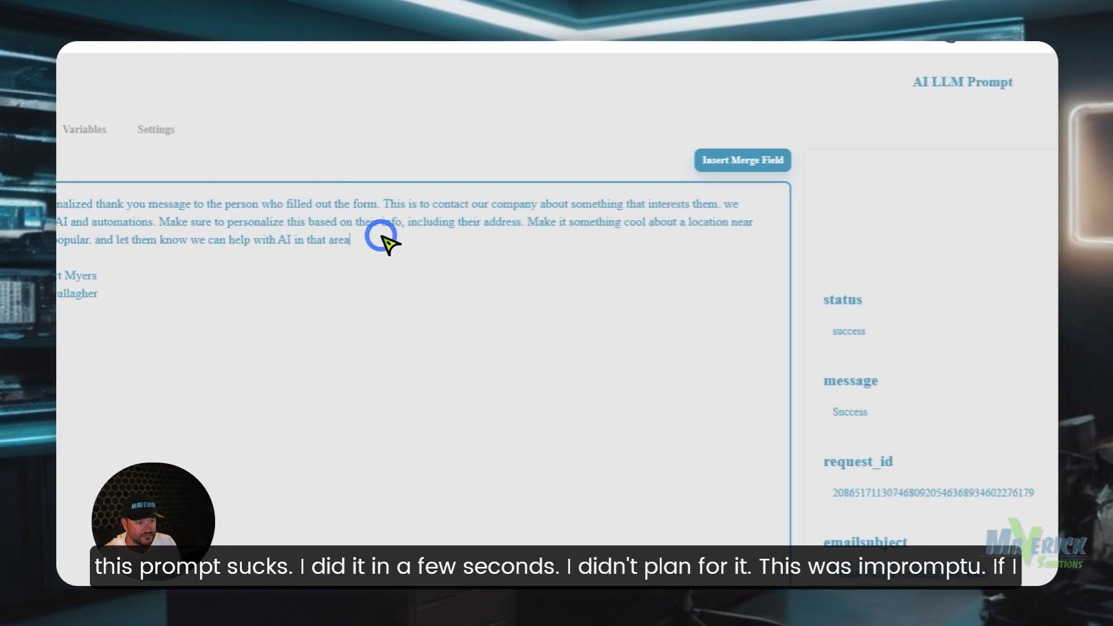
drag(383, 241, 86, 204)
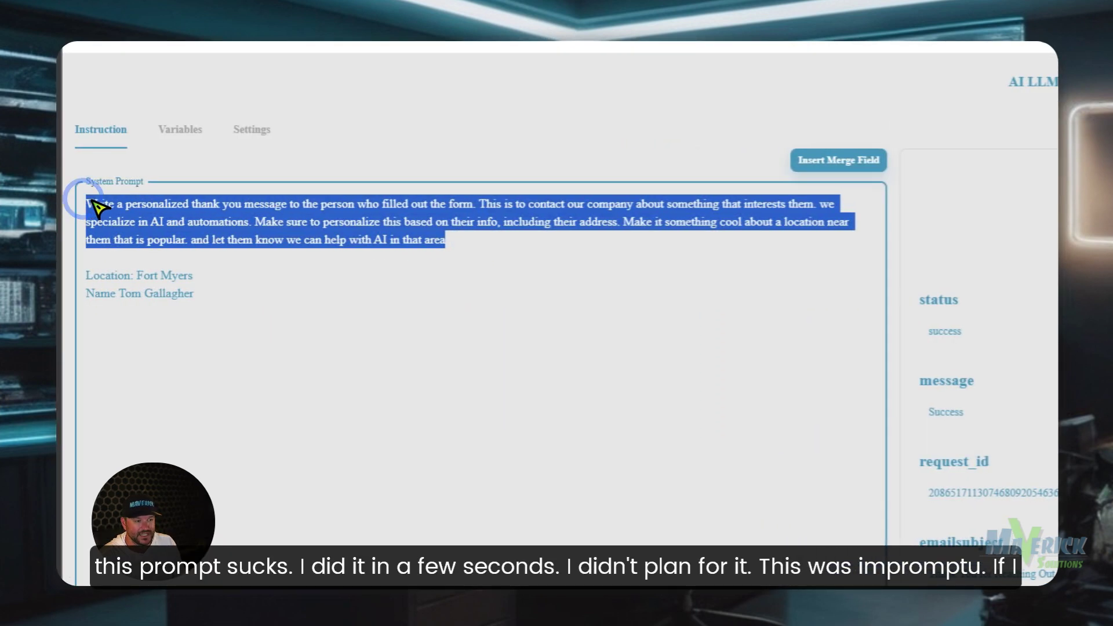
click(91, 202)
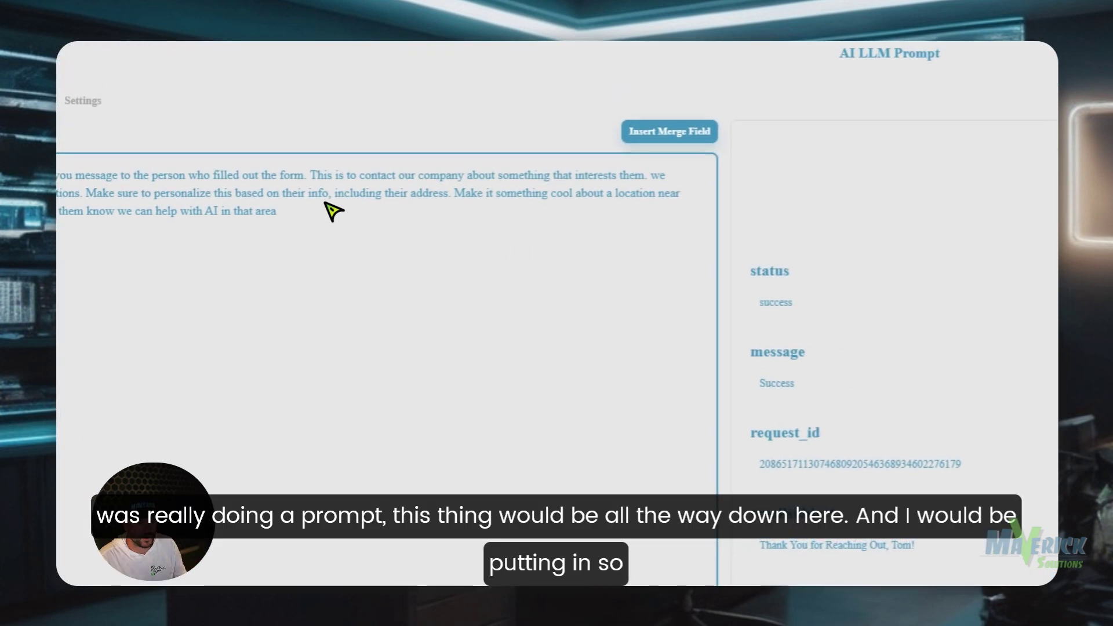
click(373, 393)
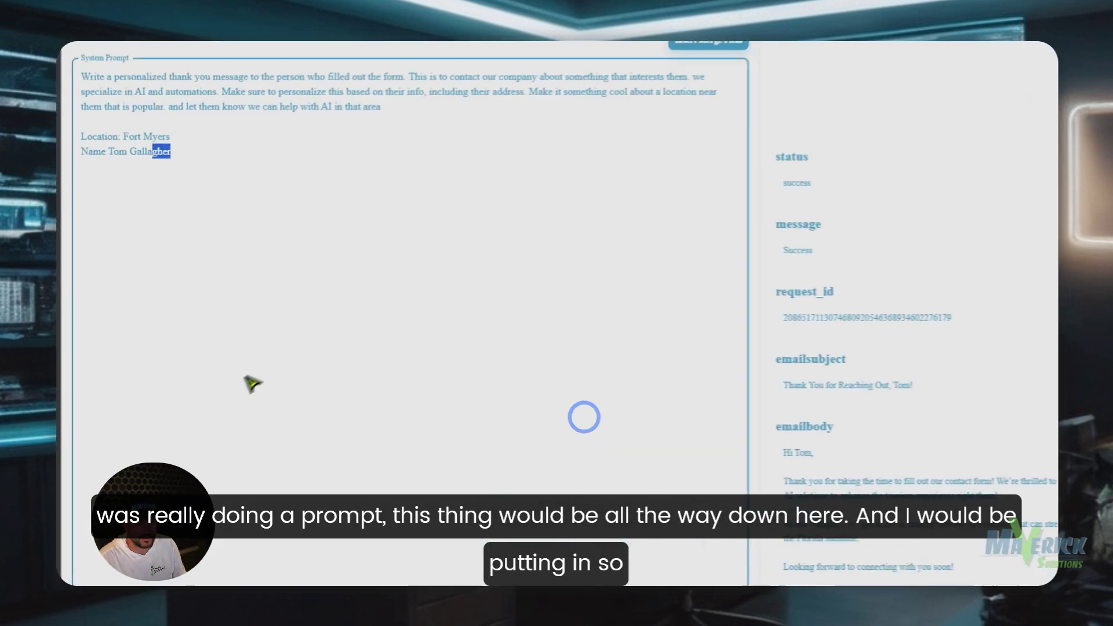
click(207, 345)
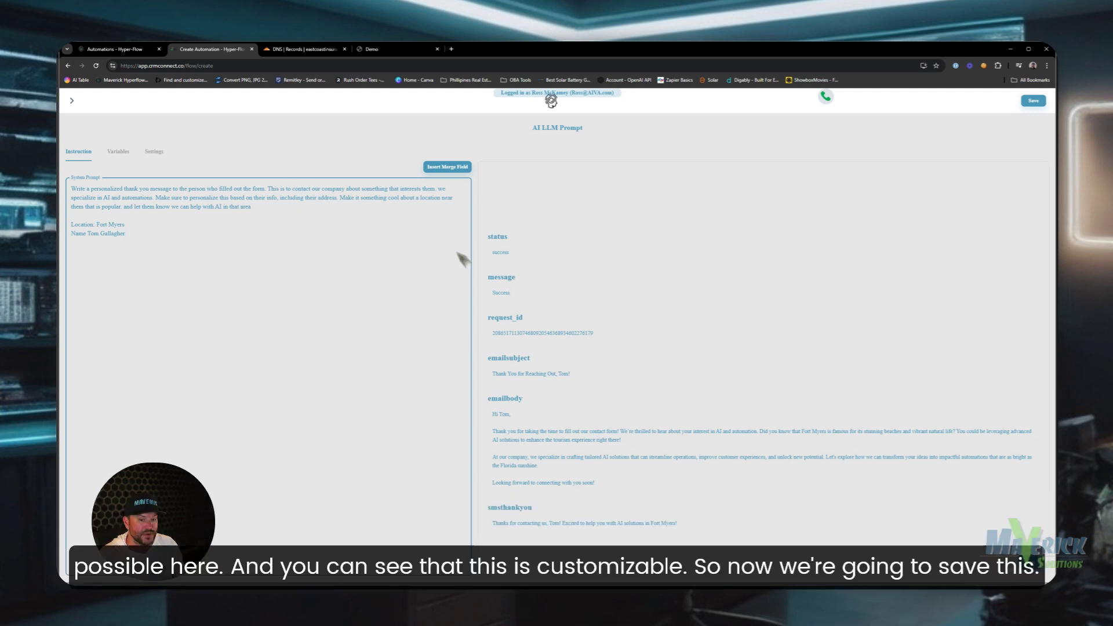
drag(492, 415, 703, 503)
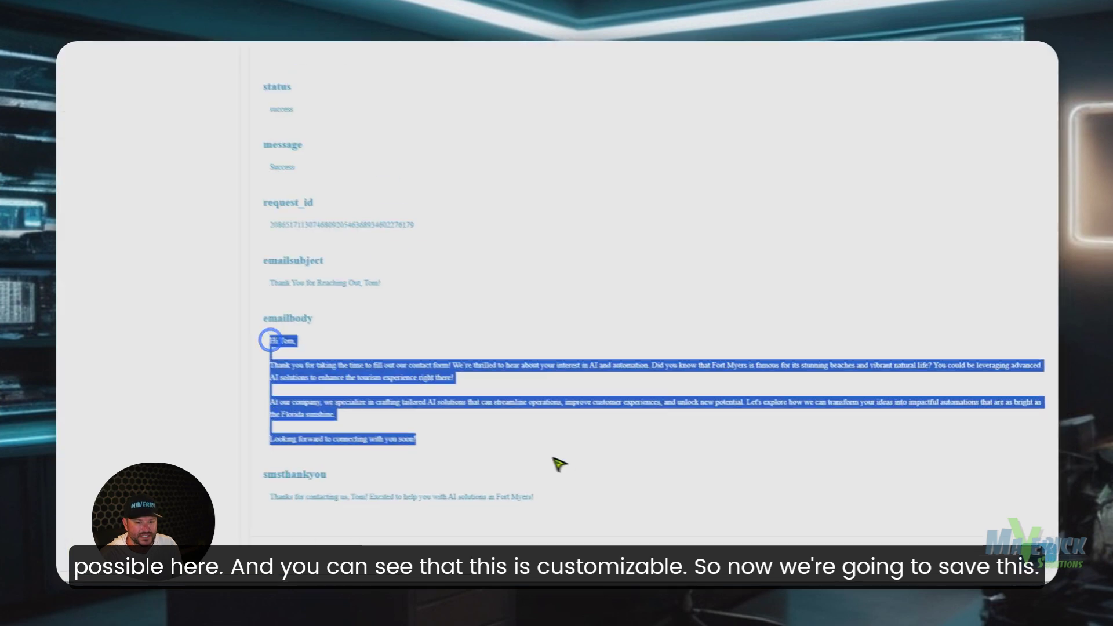
- Save the AI LLM Prompt step, place it above Send Email, and connect Lookup contact's NO and YES branches
click(687, 510)
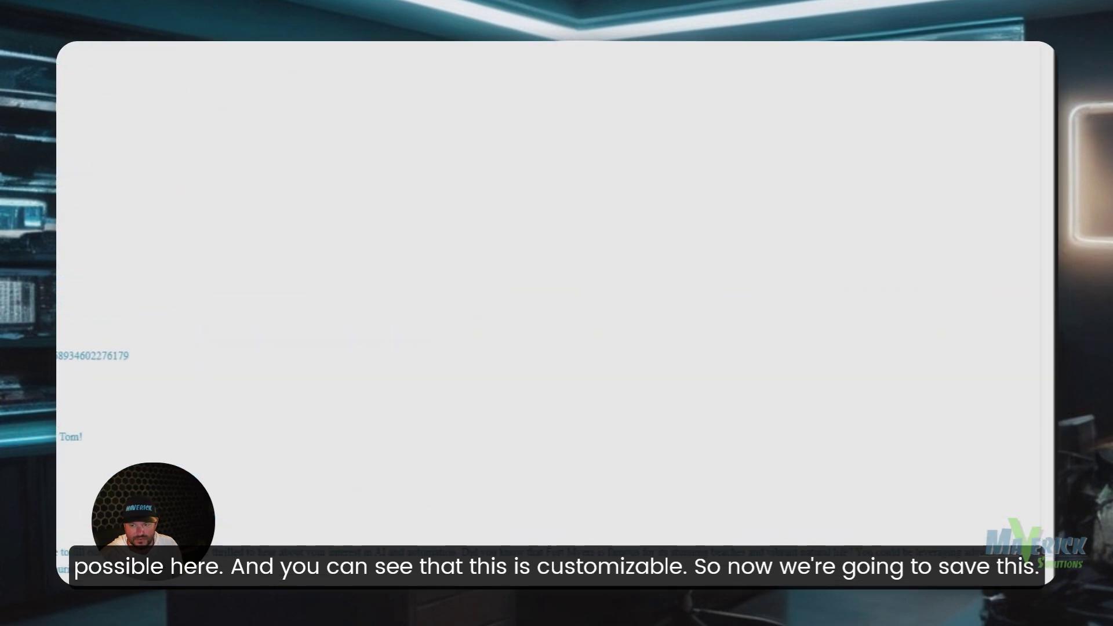
click(996, 158)
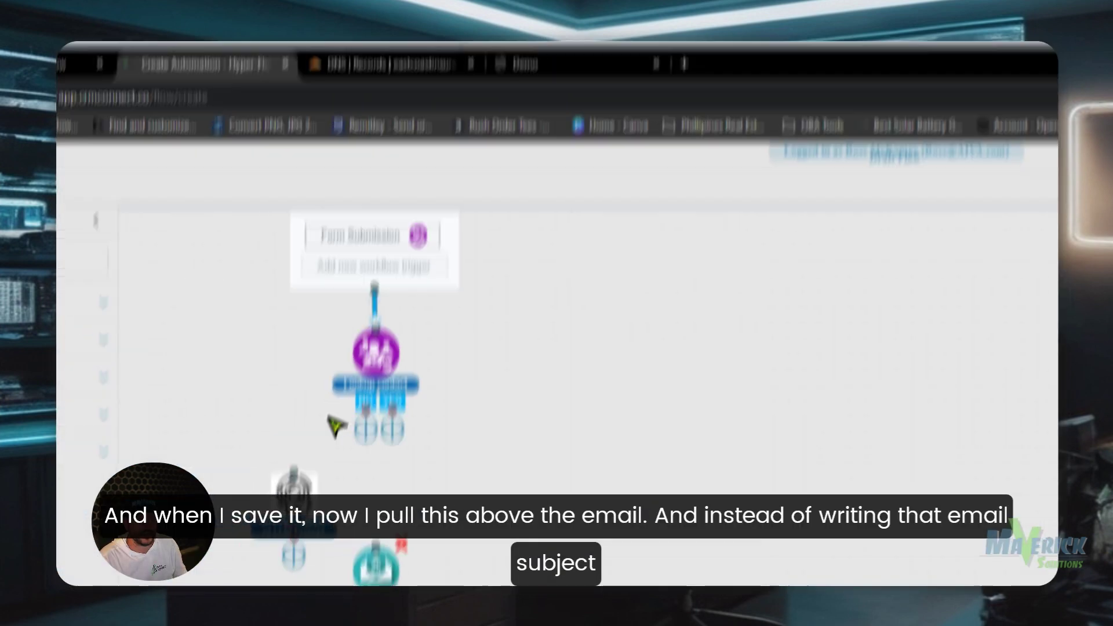
drag(376, 571, 362, 617)
drag(296, 500, 377, 511)
drag(392, 307, 377, 305)
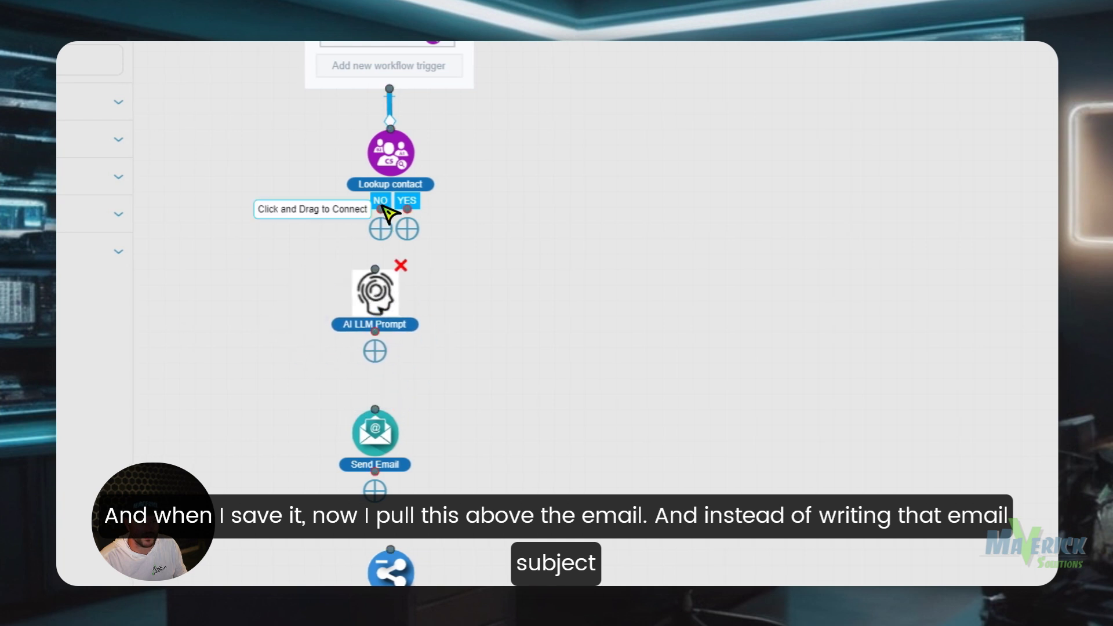
drag(382, 210, 375, 270)
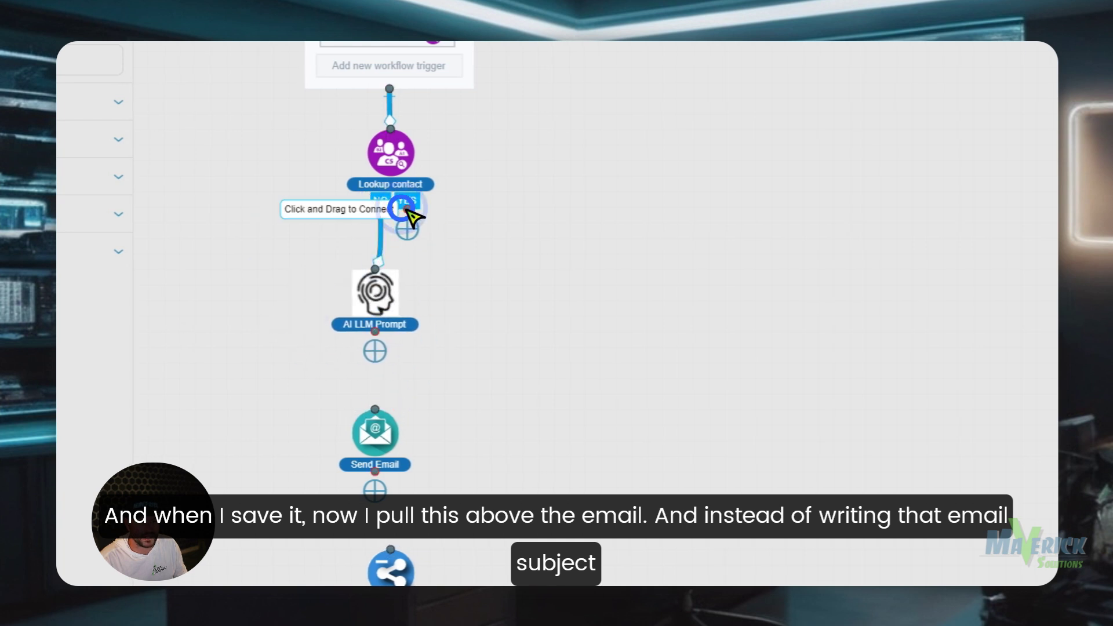
drag(405, 210, 385, 271)
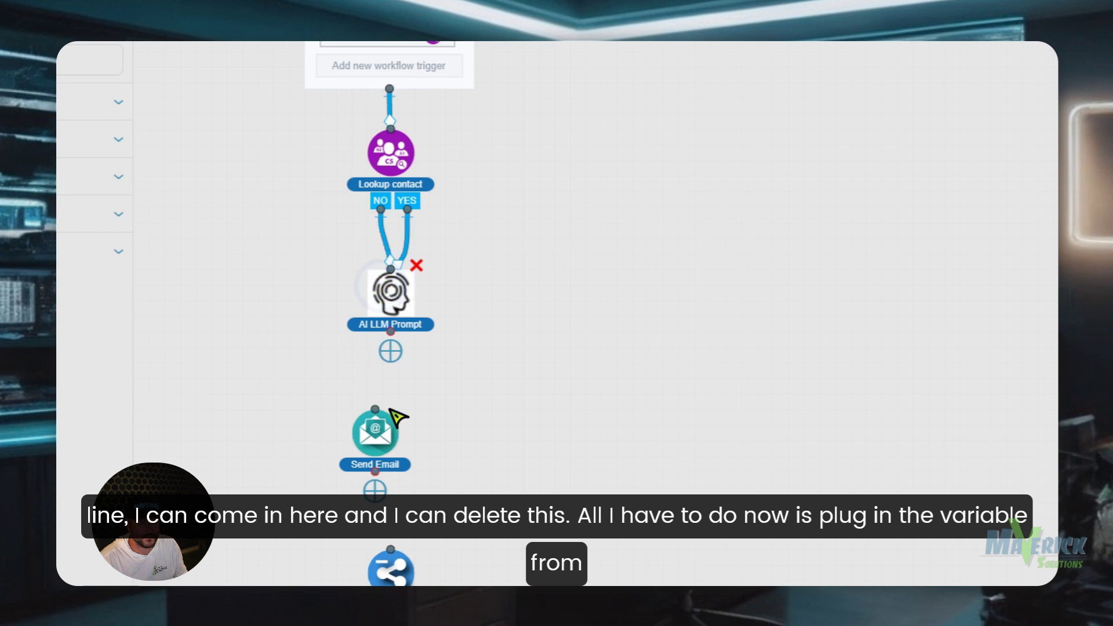
- Replace the Send Email subject with the AI LLM Prompt's Email Subject output
click(397, 426)
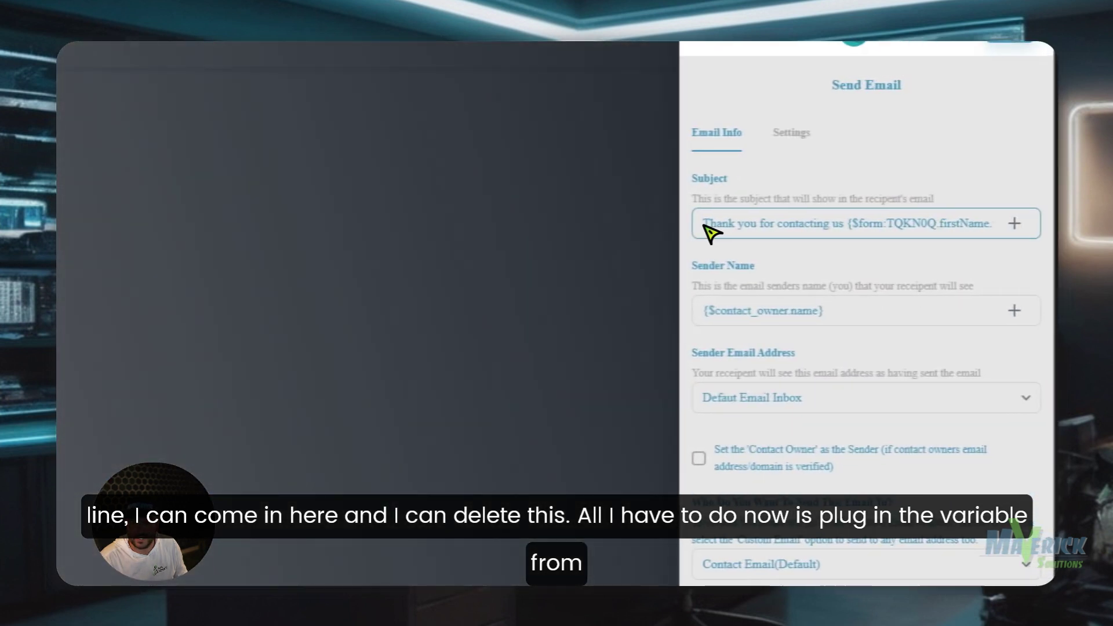
drag(701, 223, 1038, 256)
key(BackSpace)
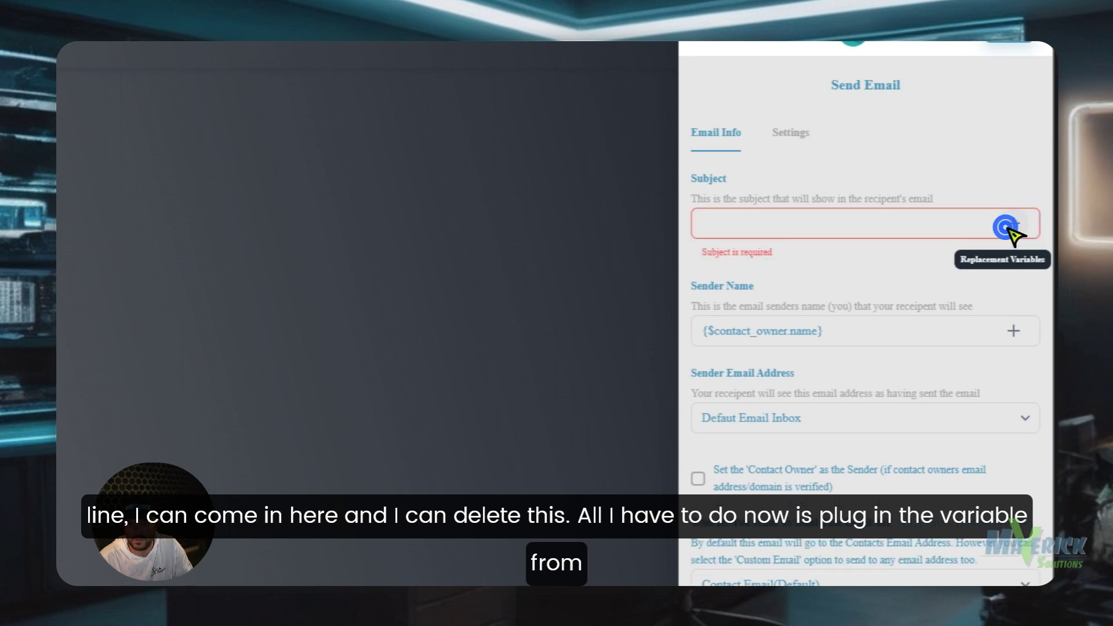
click(1013, 224)
scroll(951, 313, down, 7)
click(919, 179)
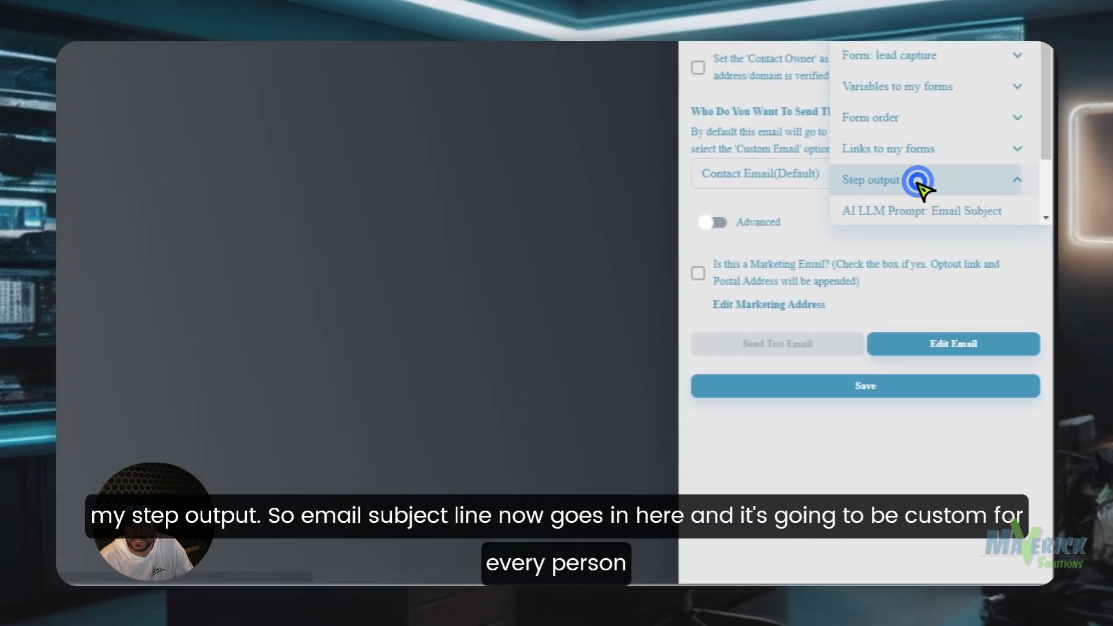
scroll(942, 212, down, 2)
click(964, 288)
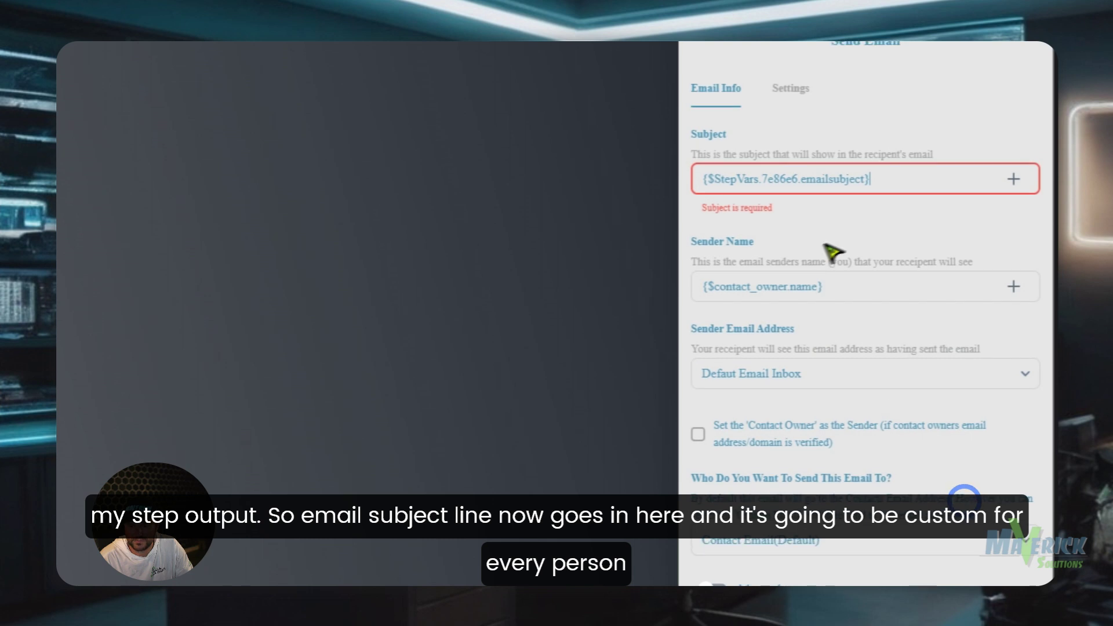
- Review the new subject and sender name in the Send Email settings
drag(897, 189, 726, 184)
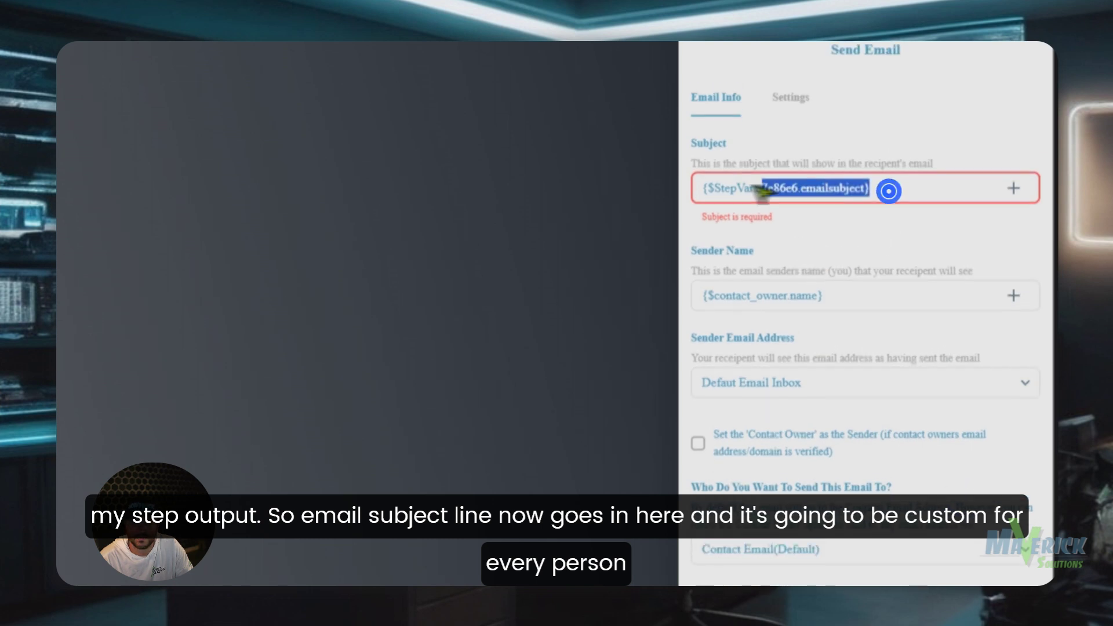
scroll(726, 184, up, 1)
click(928, 217)
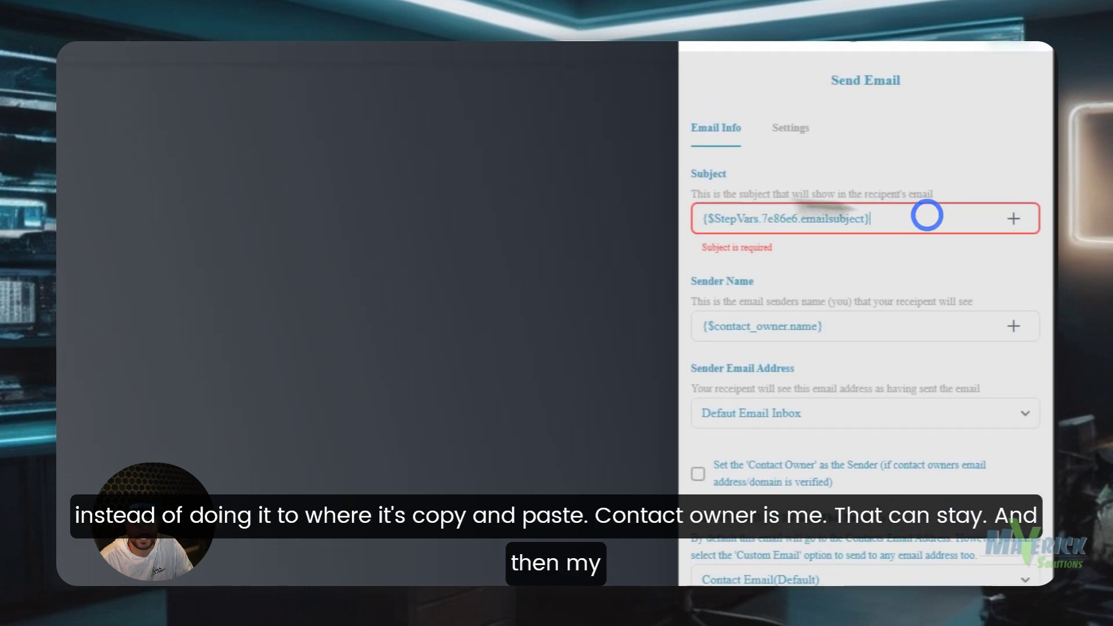
triple_click(861, 330)
click(866, 309)
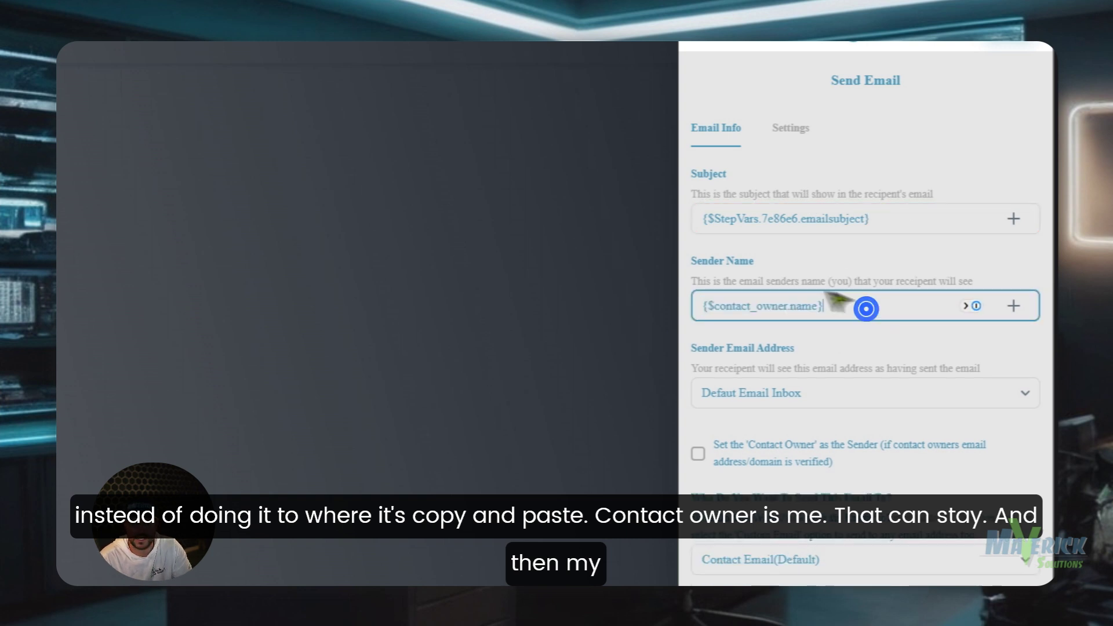
scroll(856, 386, down, 5)
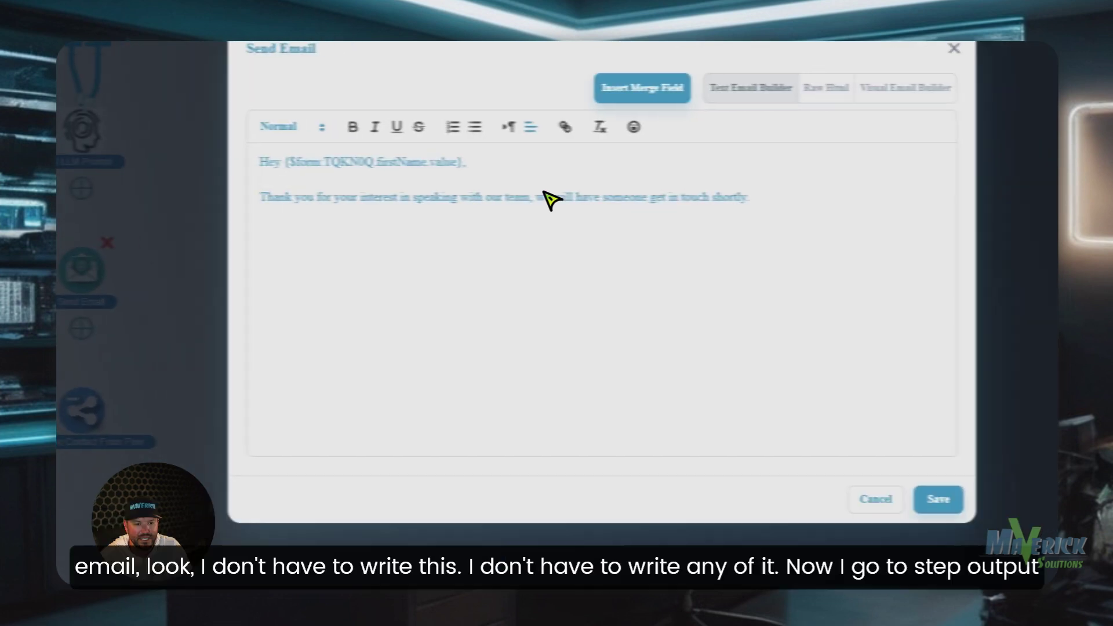
drag(806, 201, 259, 168)
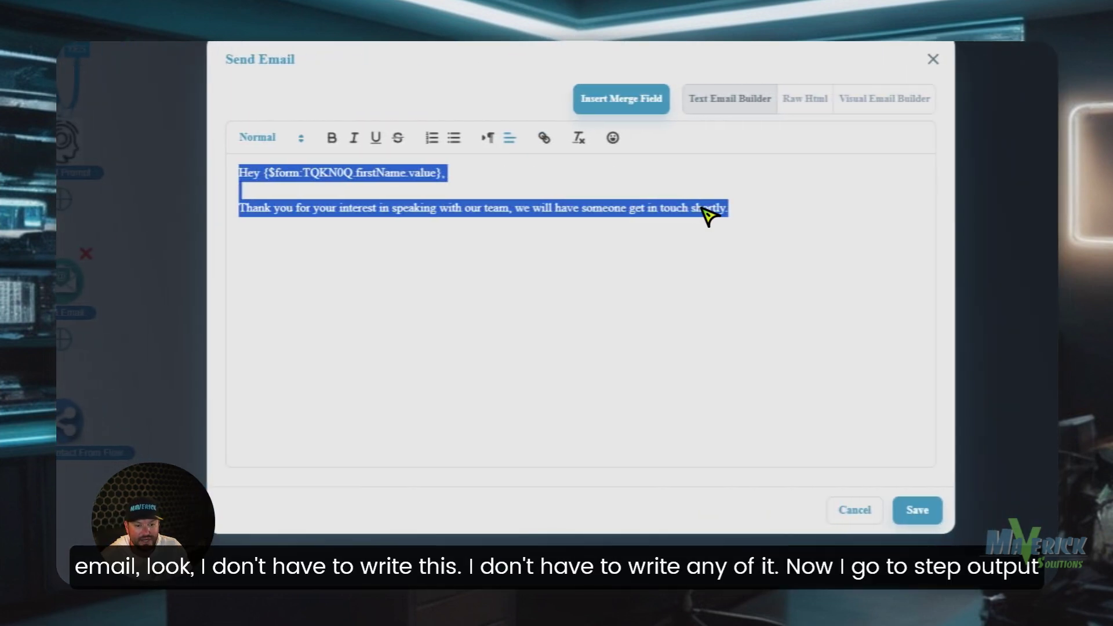
key(BackSpace)
click(644, 182)
click(656, 548)
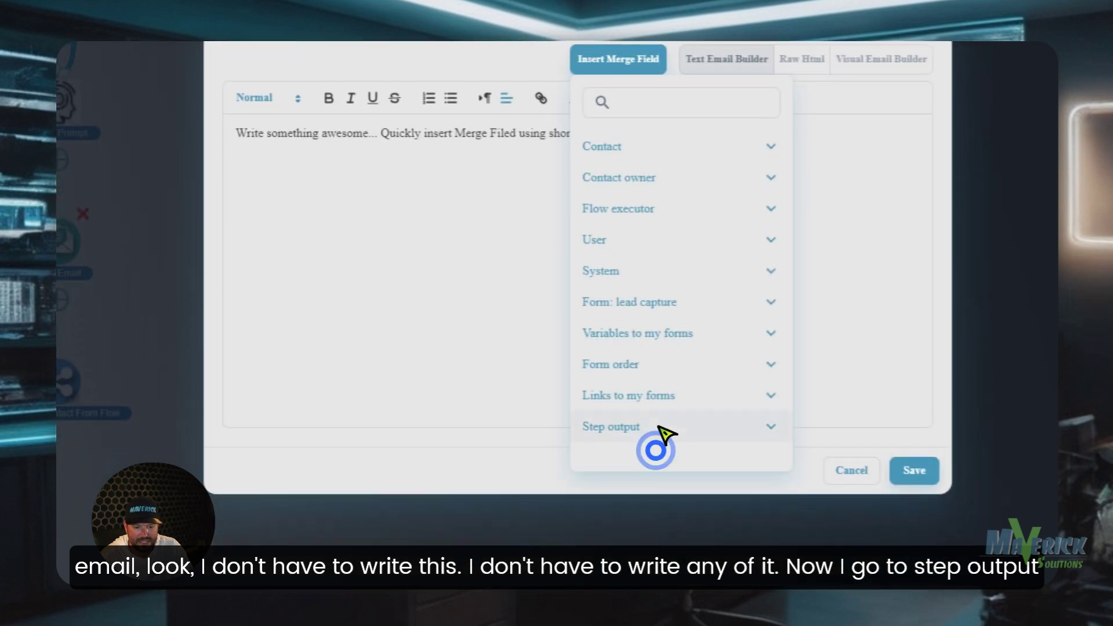
scroll(696, 388, down, 2)
click(705, 408)
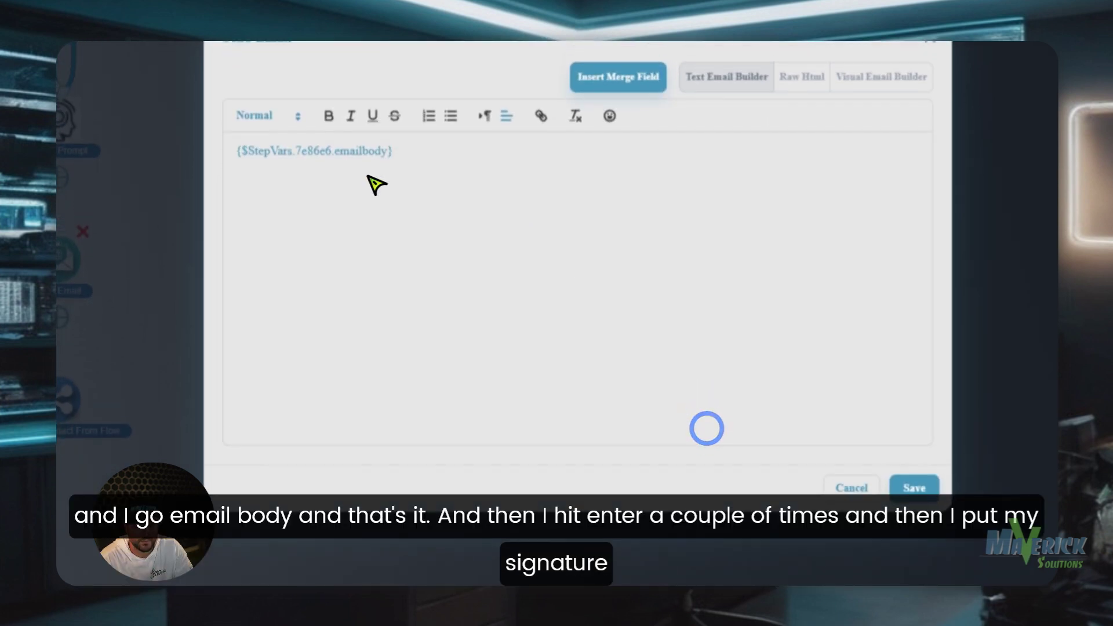
click(470, 134)
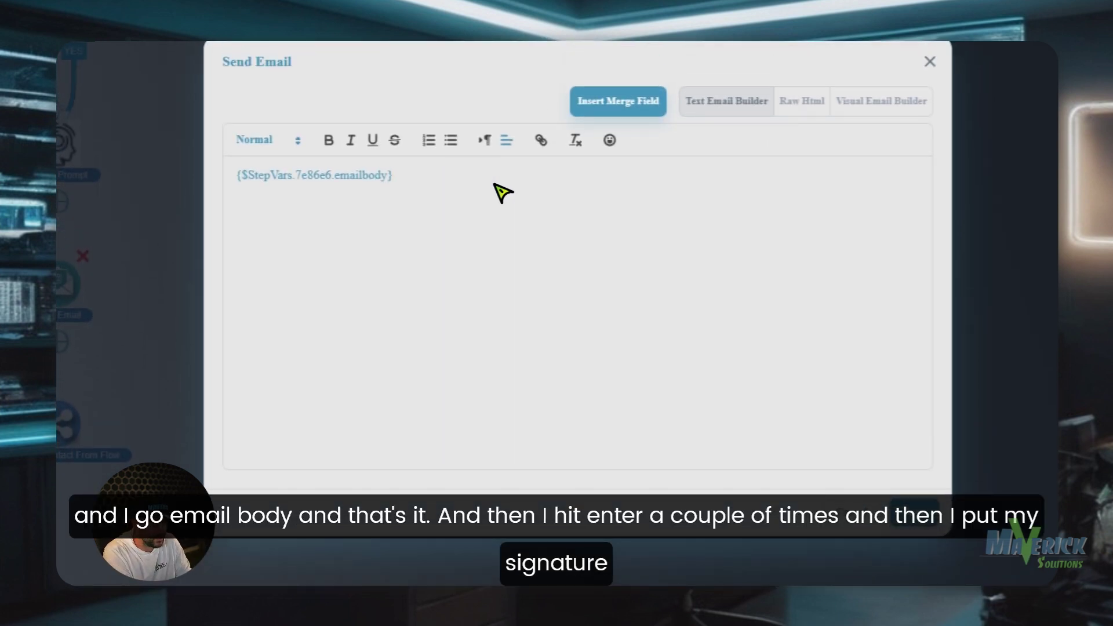
text(Best Regards,)
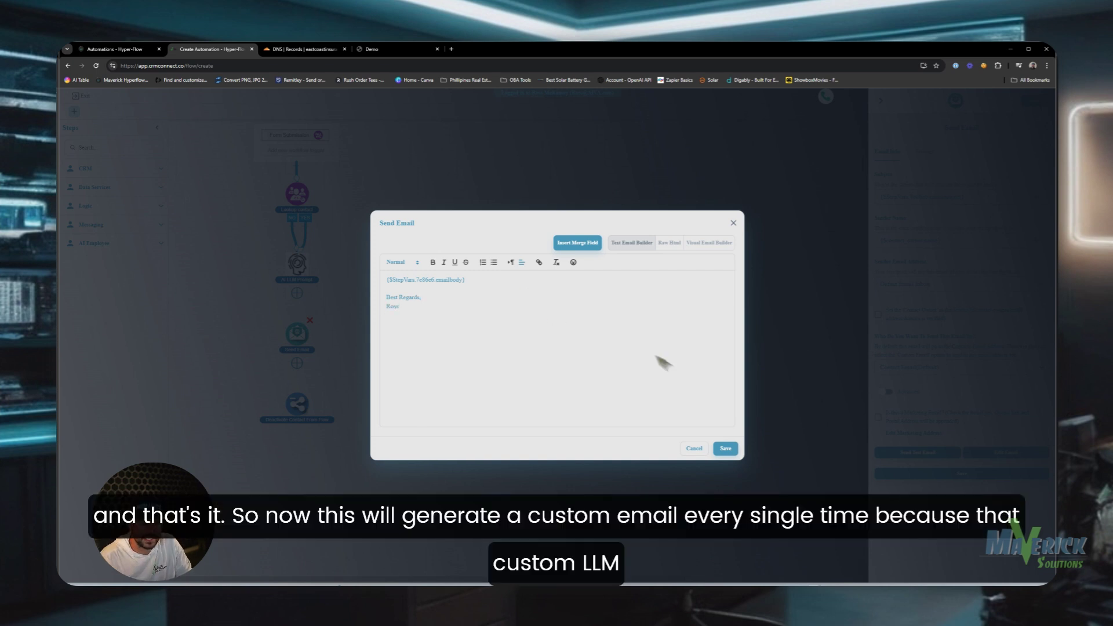
click(722, 450)
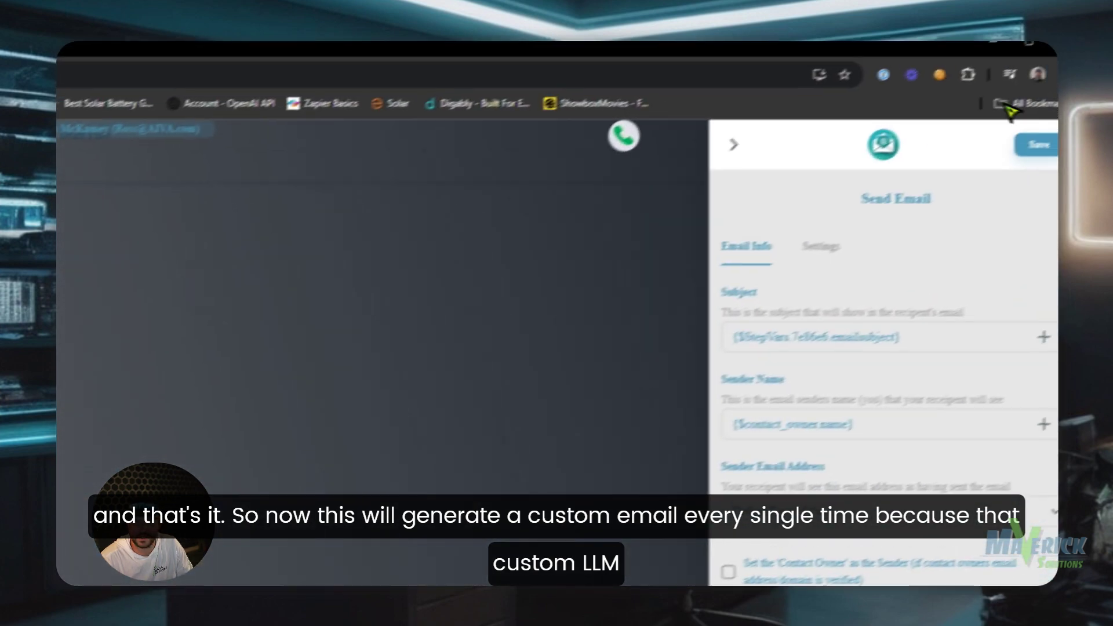
- Save Send Email and move Deactivate Contact From Flow down to make room
click(1037, 145)
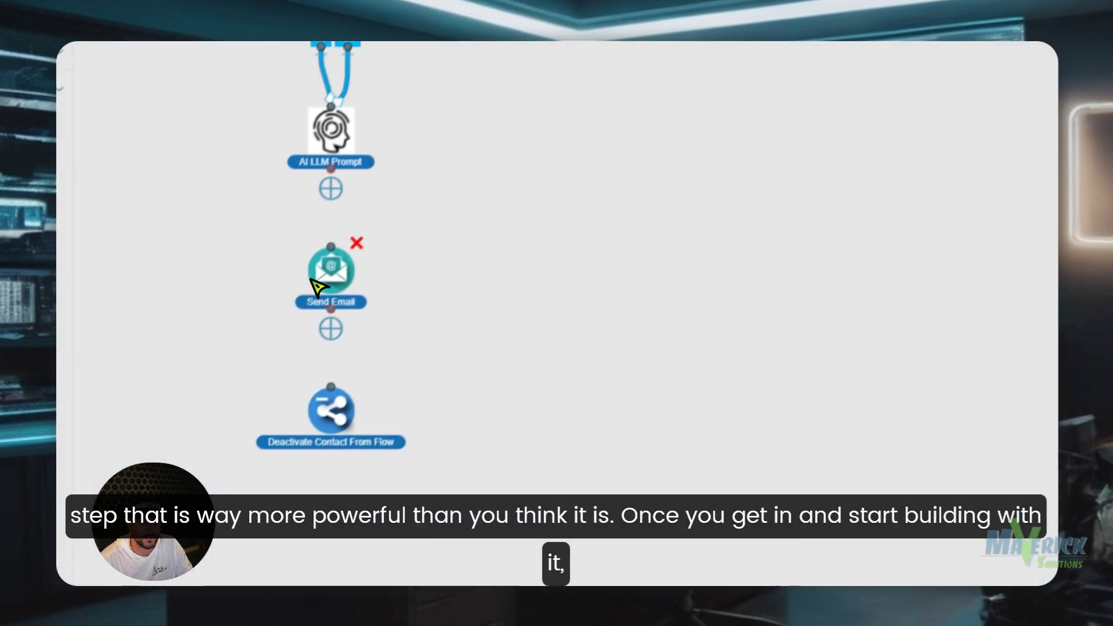
drag(348, 391, 347, 449)
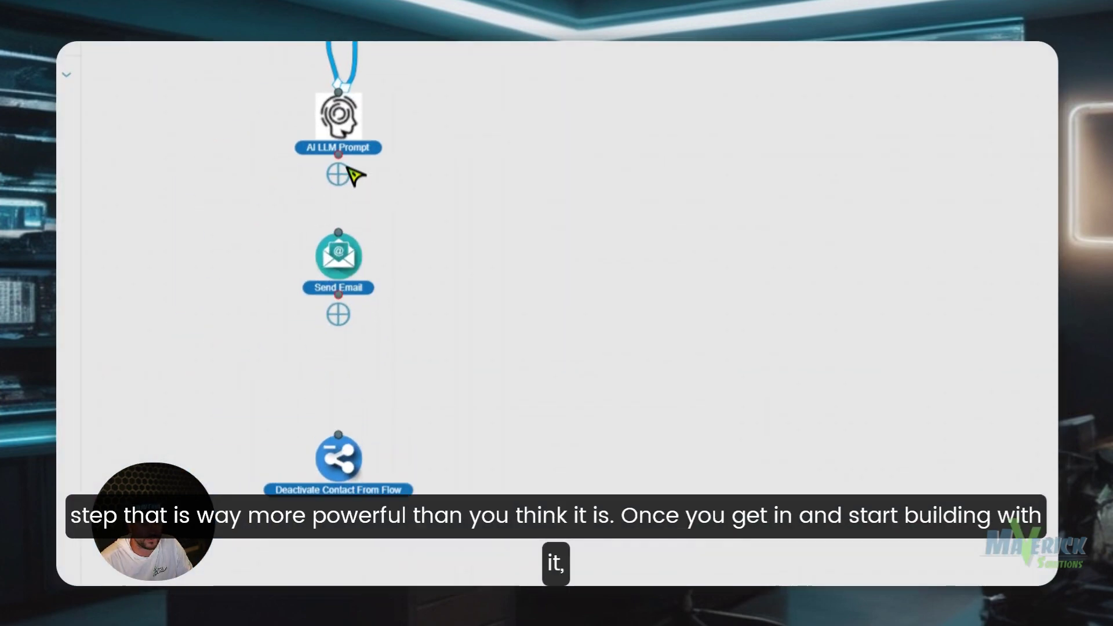
scroll(350, 185, up, 1)
drag(339, 178, 341, 234)
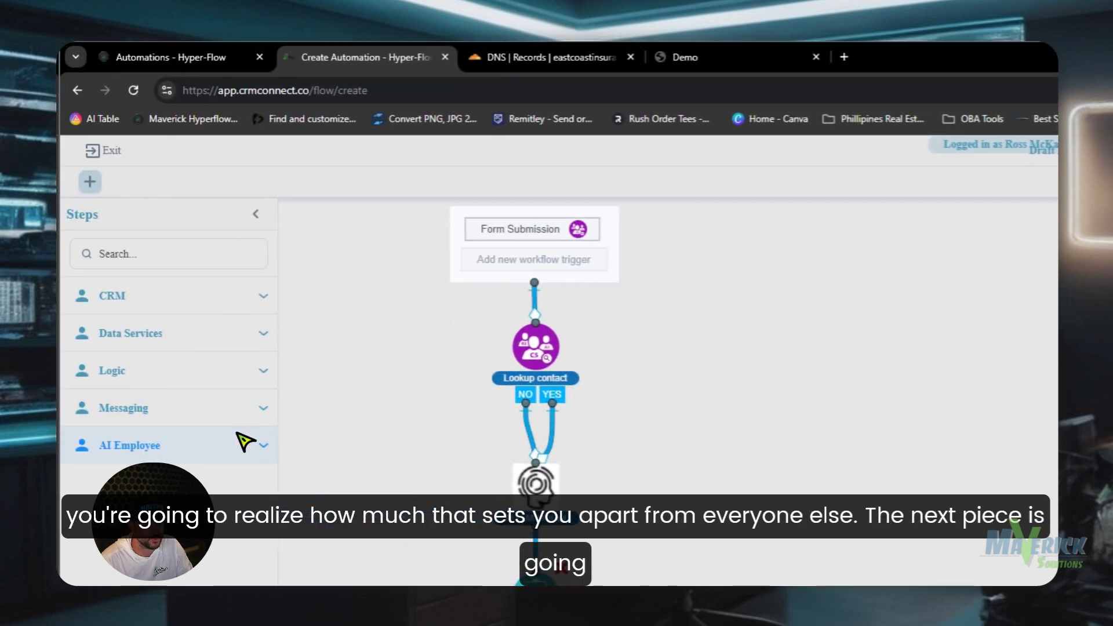
- Add a Send SMS/MMS step to the contact's default phone with the smsthankyou output as message
click(238, 421)
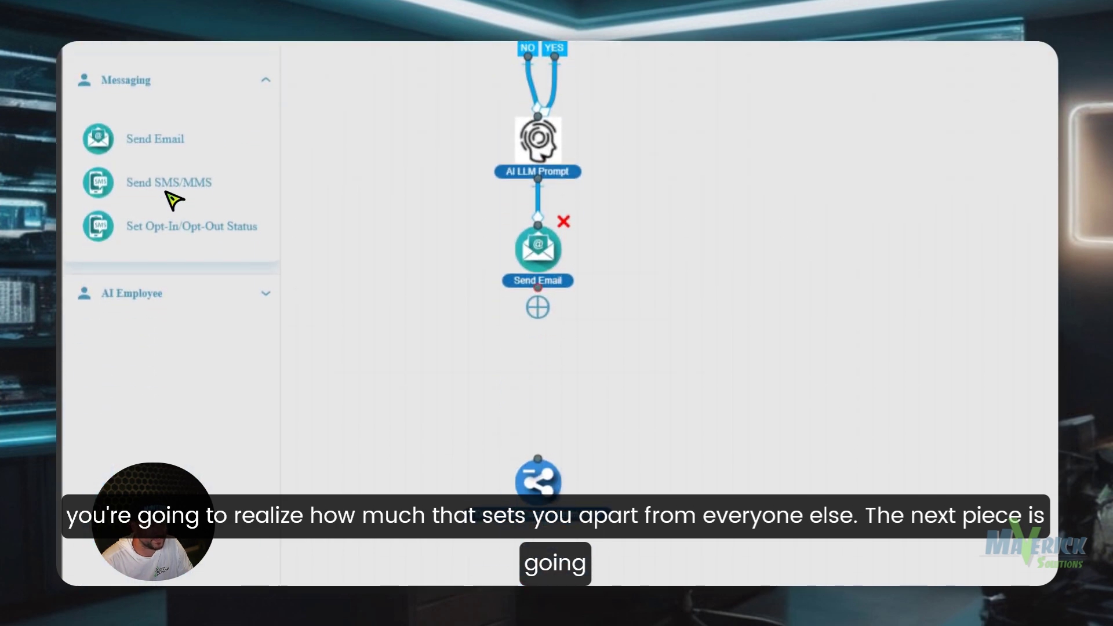
drag(122, 170, 551, 373)
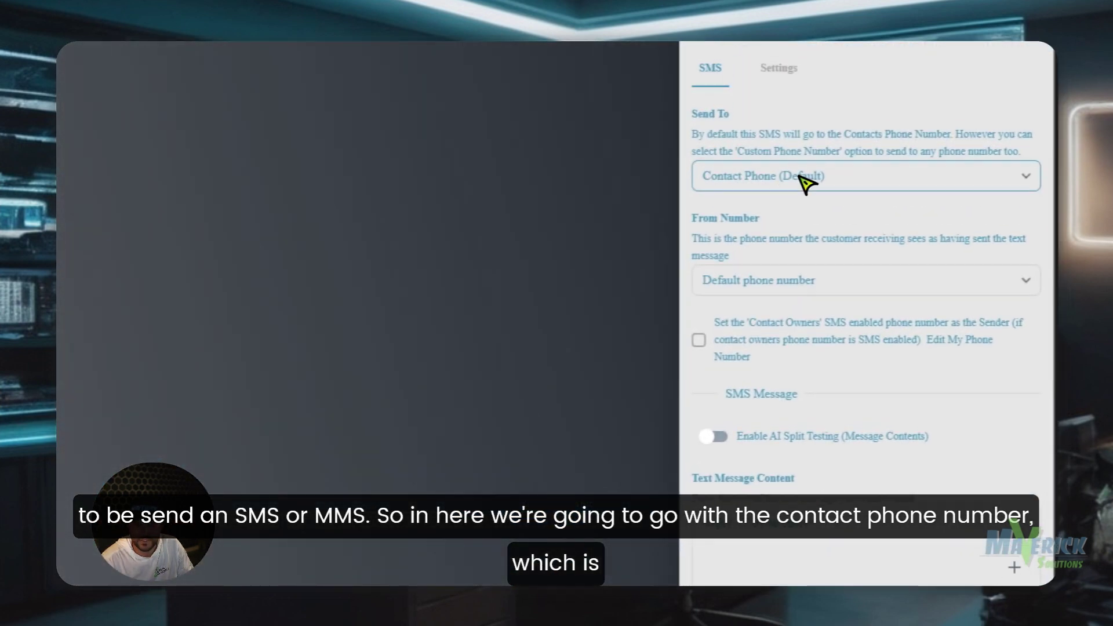
click(806, 179)
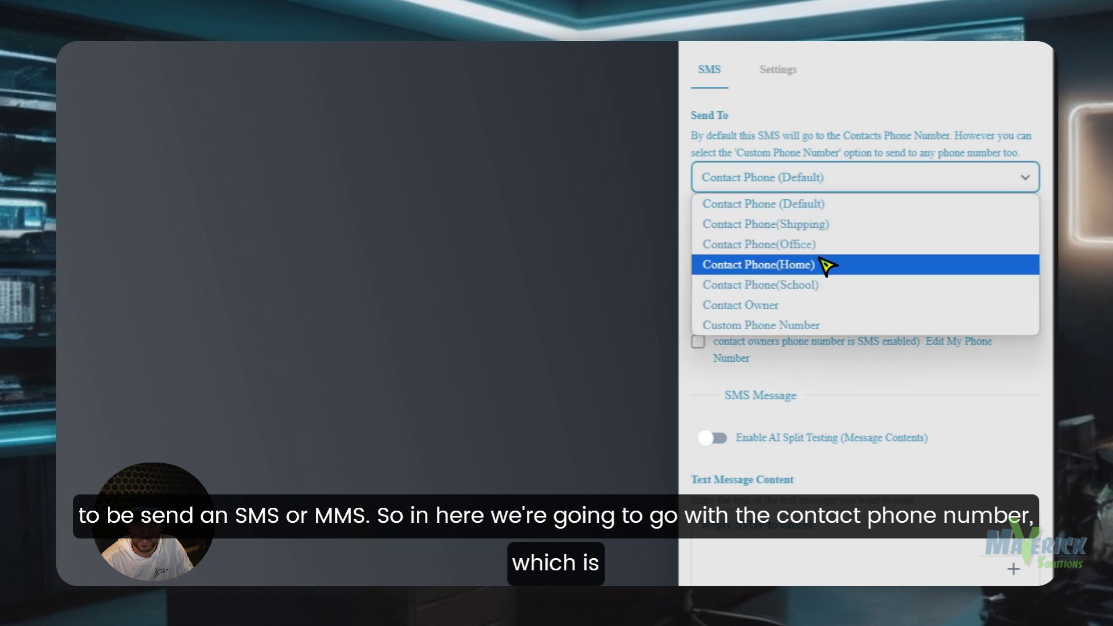
click(809, 206)
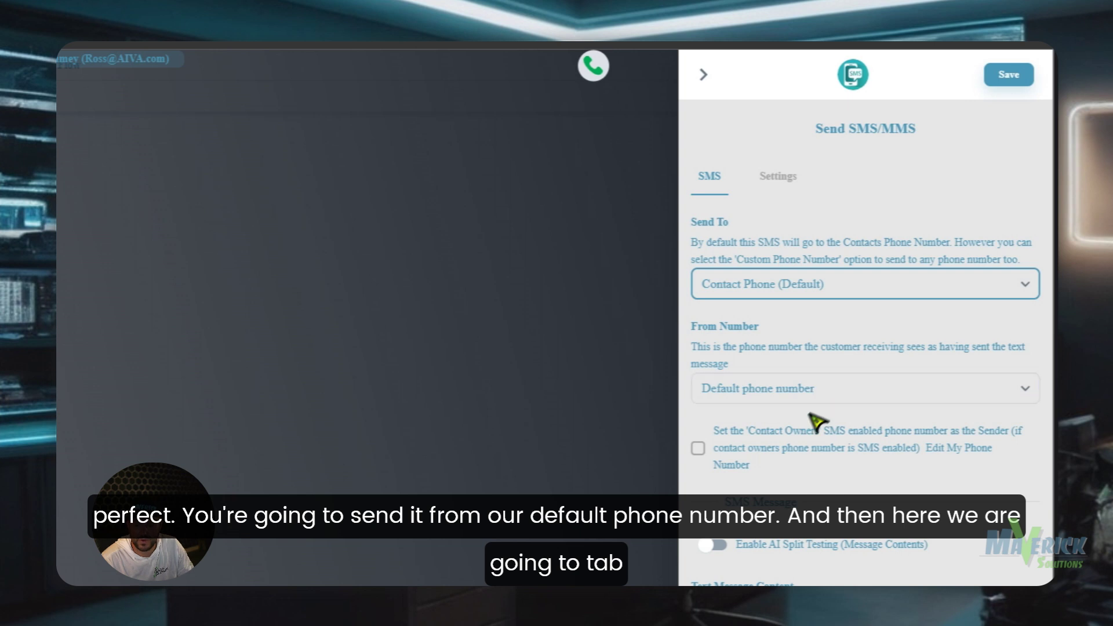
click(698, 435)
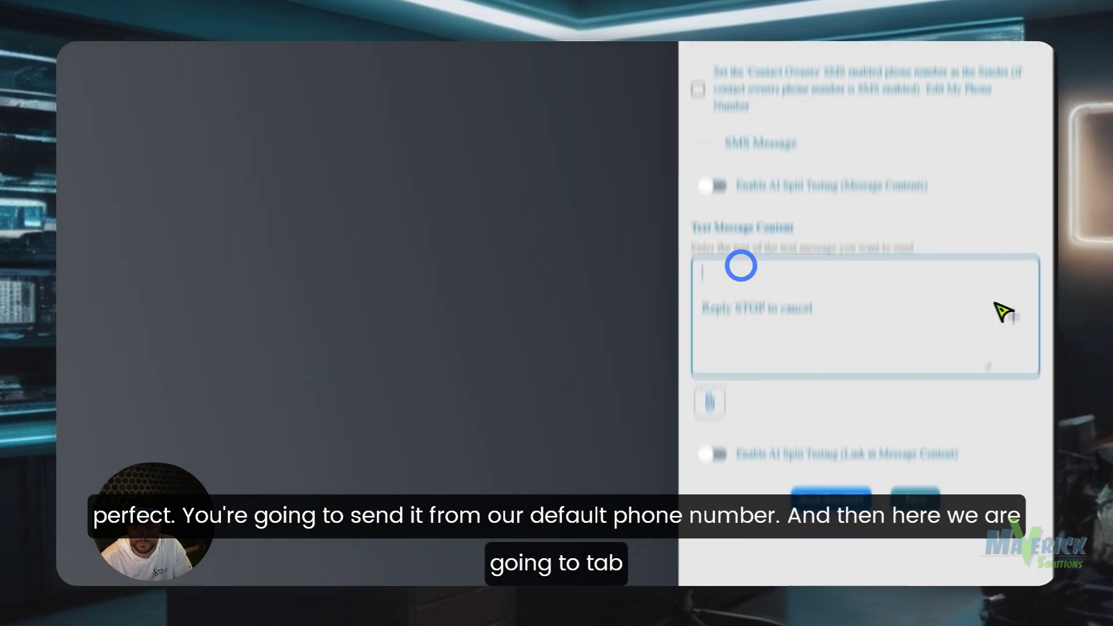
click(1013, 479)
click(926, 539)
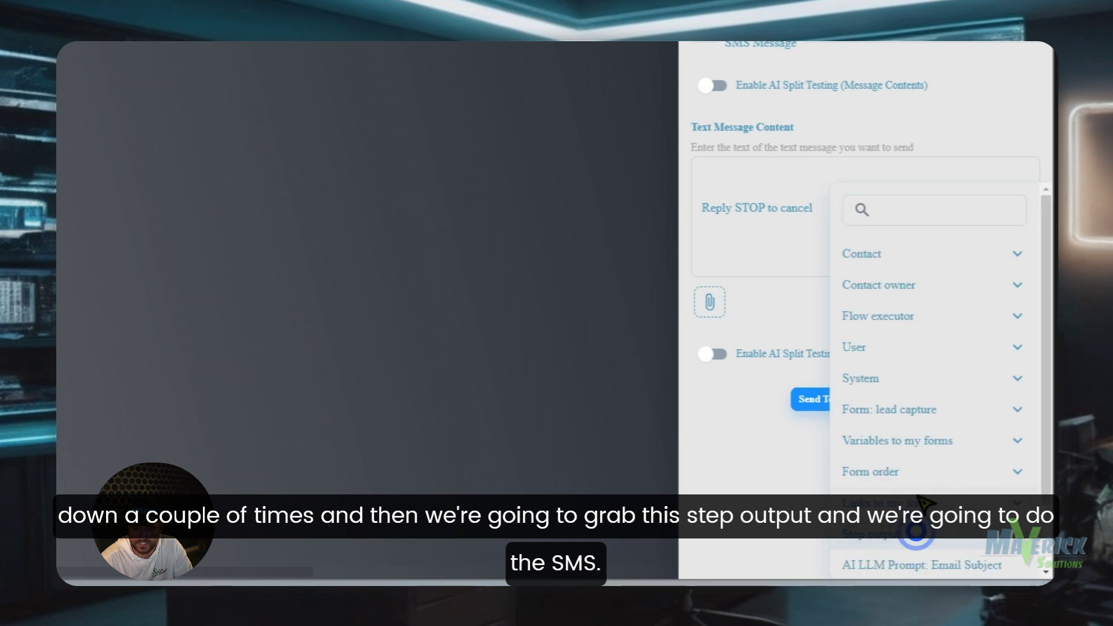
scroll(927, 493, down, 2)
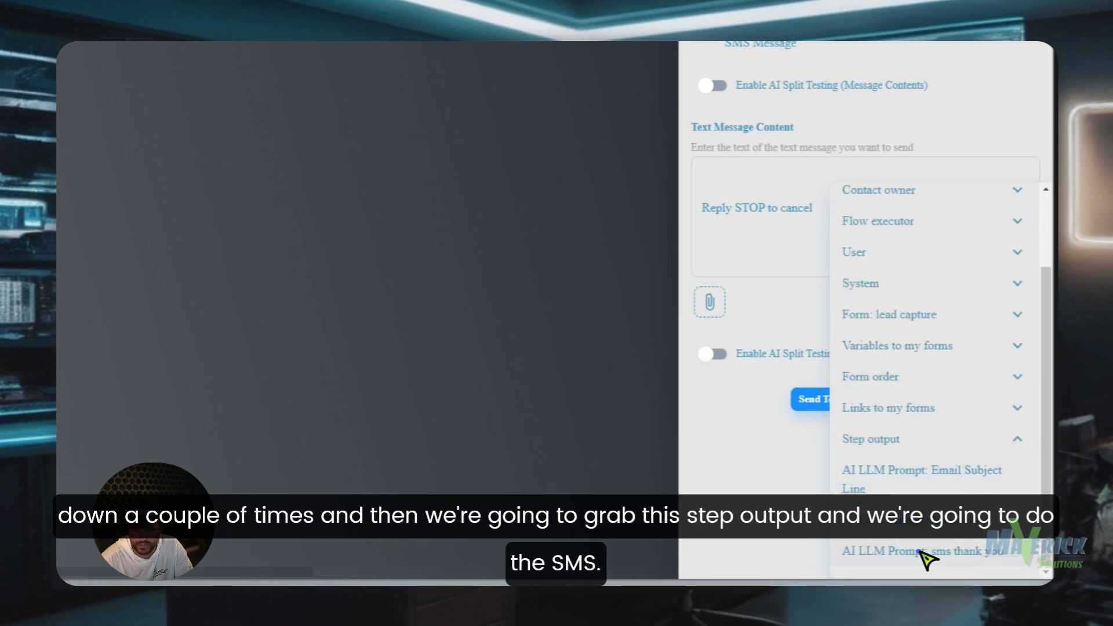
click(919, 551)
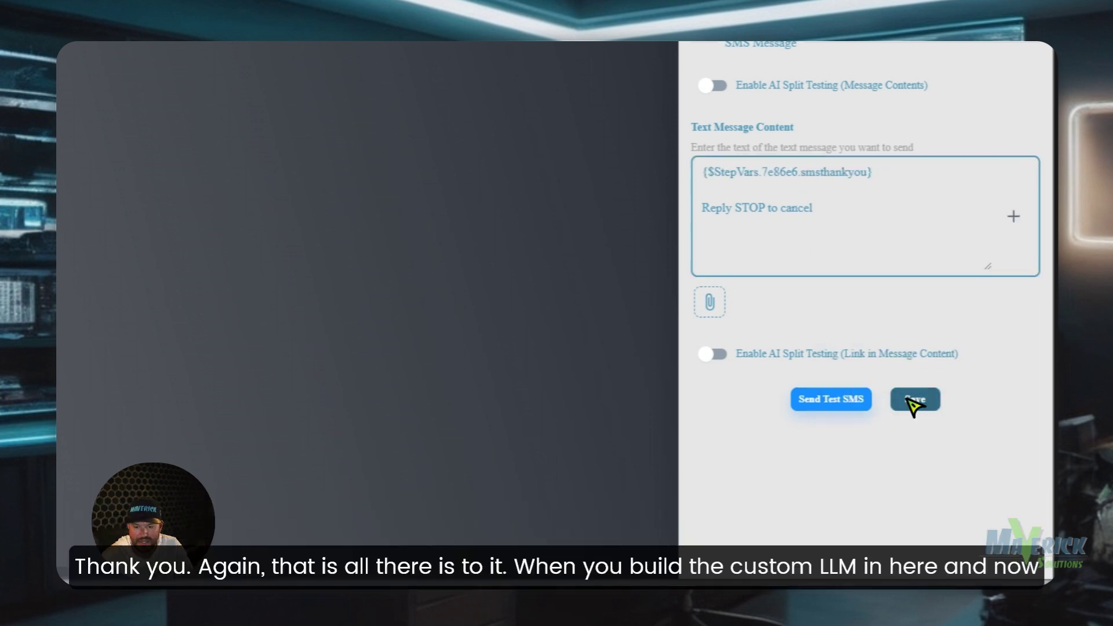
click(913, 400)
- Connect Send Email to Send SMS/MMS, then Send SMS/MMS to Deactivate Contact From Flow
scroll(318, 304, down, 3)
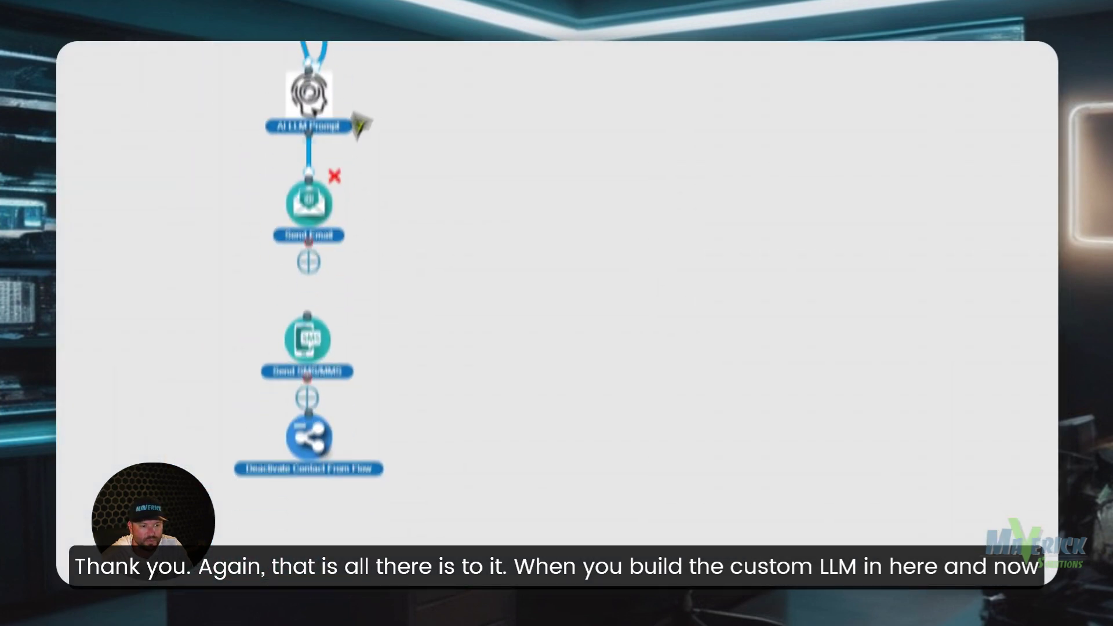
drag(307, 178, 317, 227)
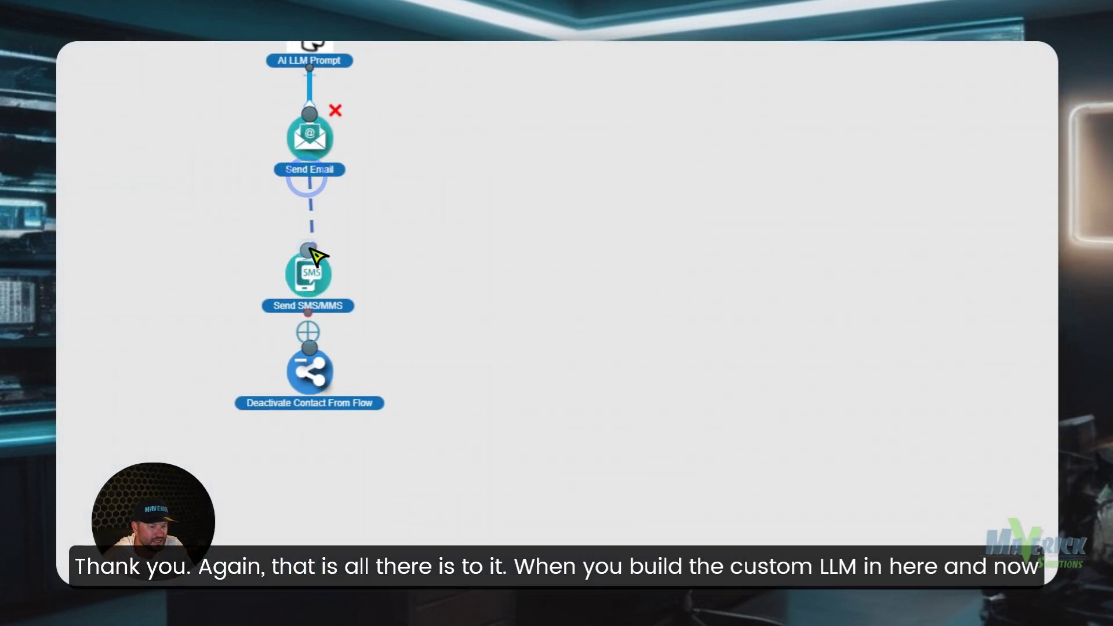
drag(308, 313, 320, 400)
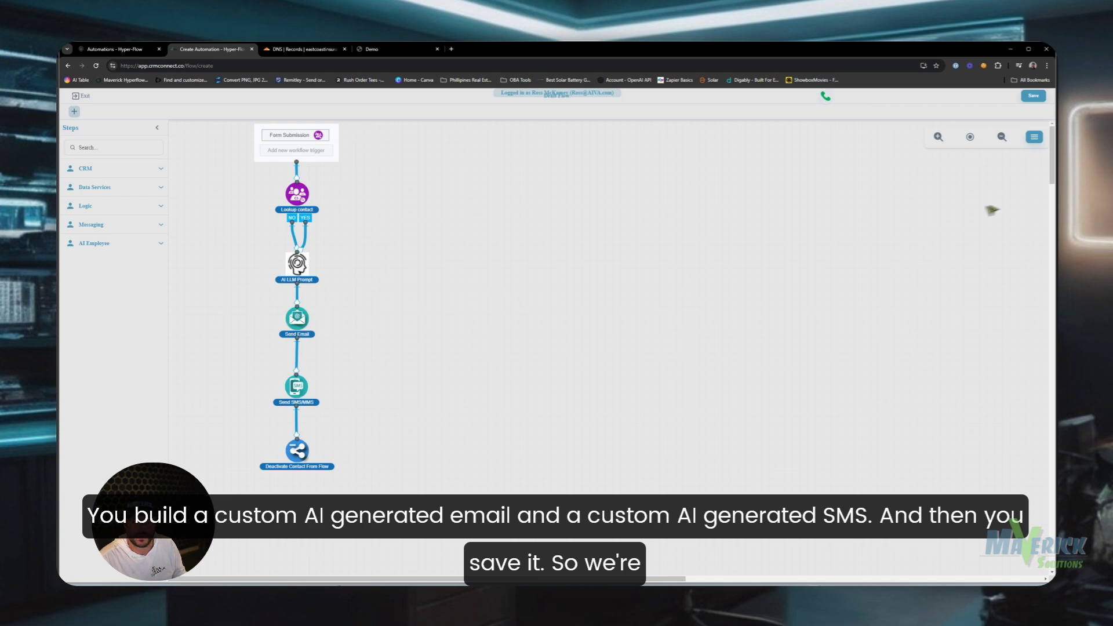
- Save the automation, rename it from Draft Flow to 'Custom AI Thank you', and publish it
click(1033, 96)
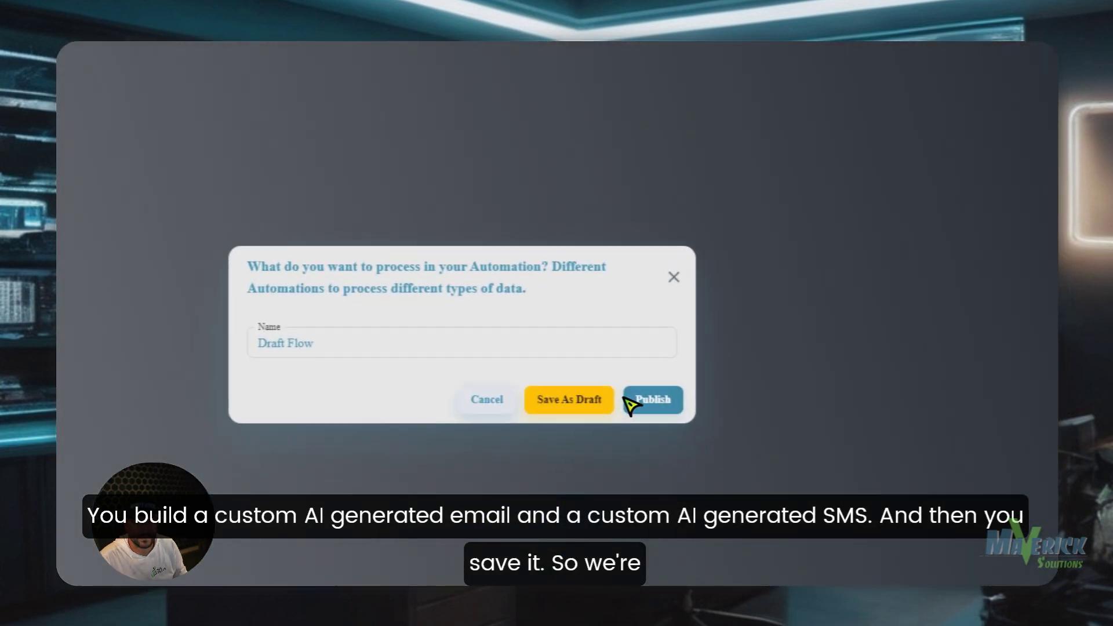
triple_click(526, 342)
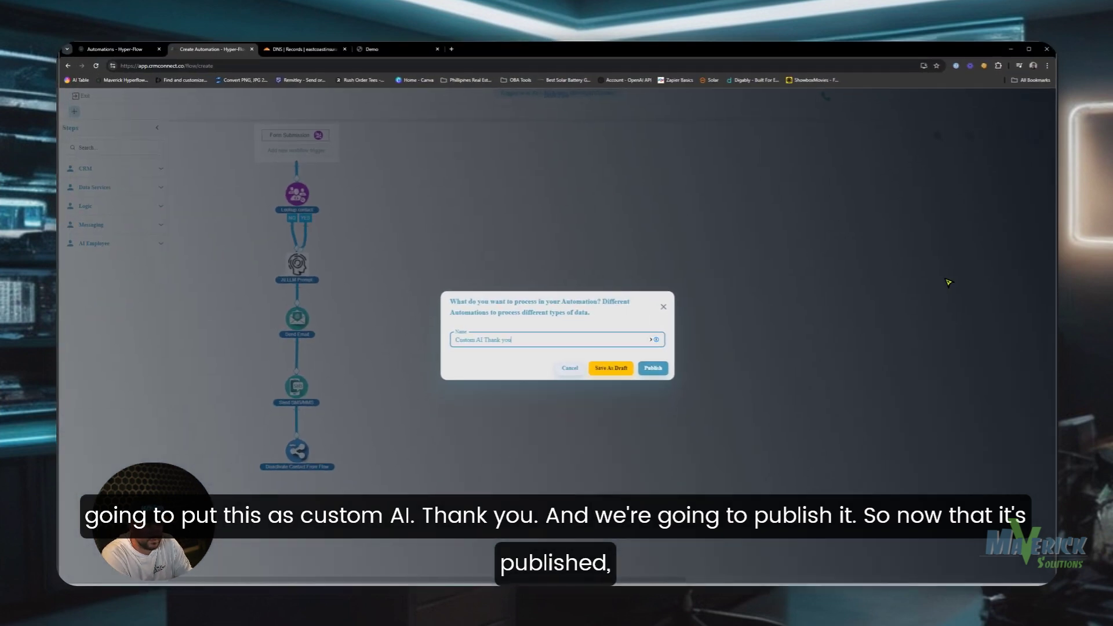
click(654, 369)
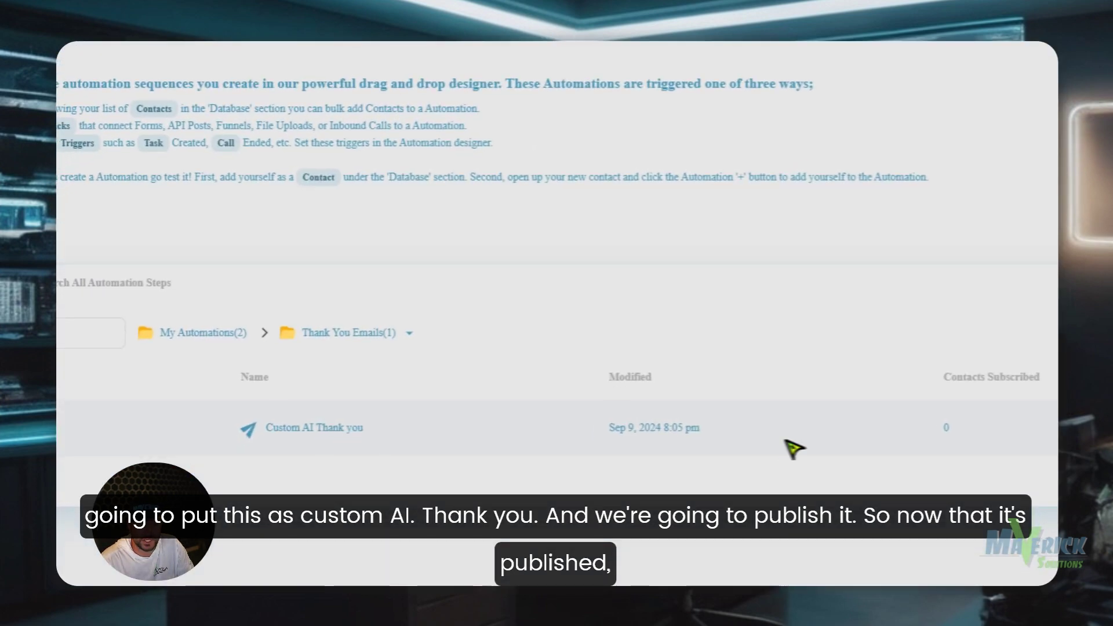
- Reopen the Custom AI Thank you automation and move the AI LLM Prompt step down to make room
click(313, 427)
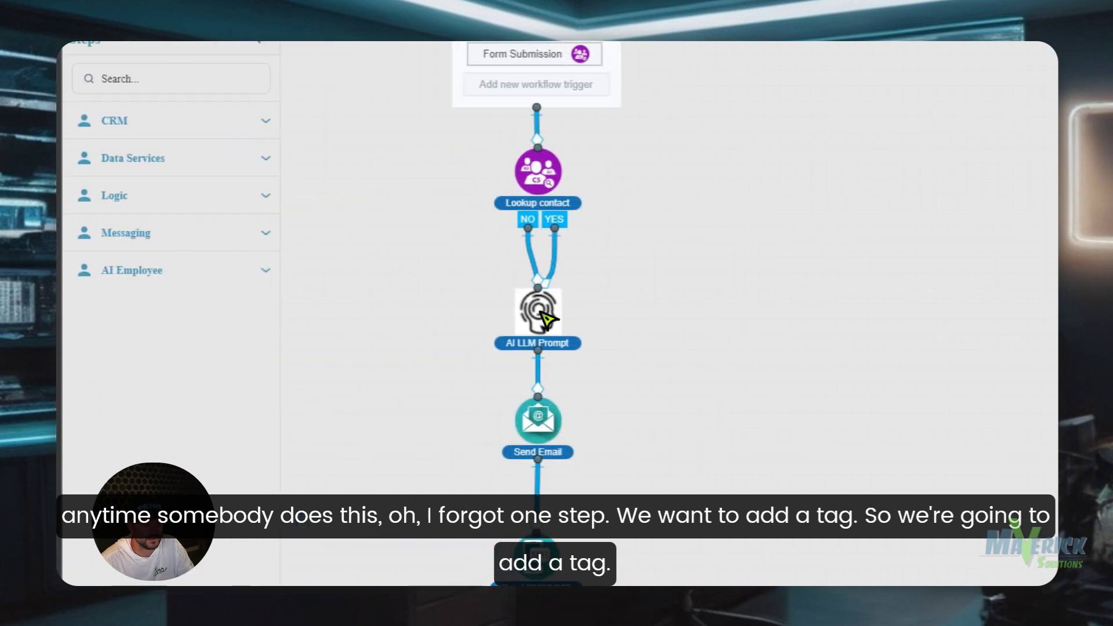
drag(541, 311, 540, 327)
scroll(531, 427, down, 3)
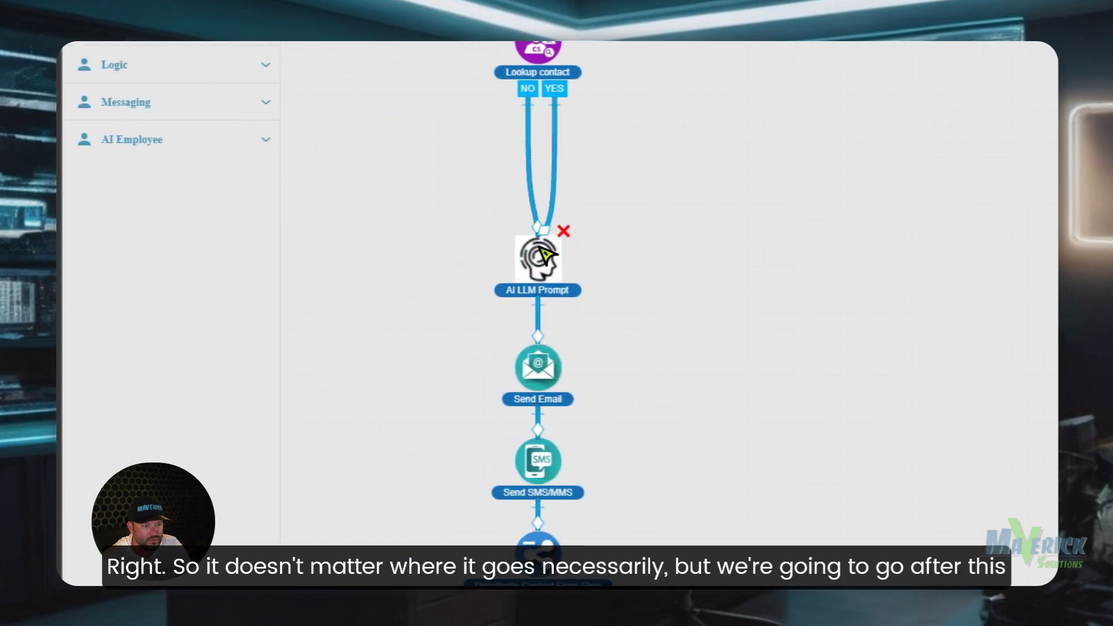
scroll(551, 219, up, 3)
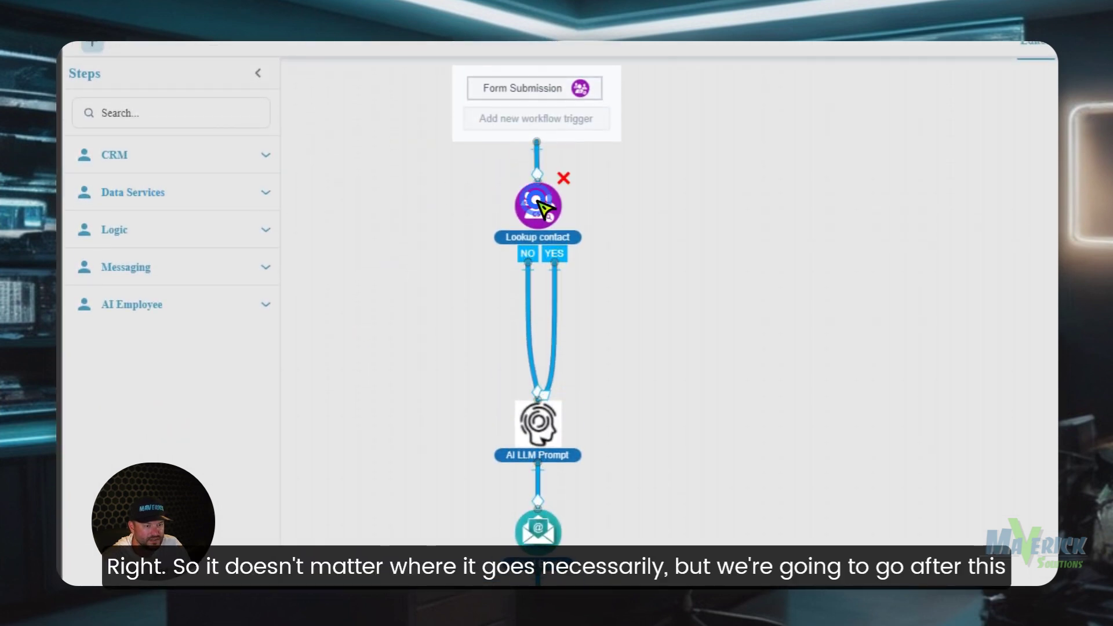
scroll(125, 203, up, 1)
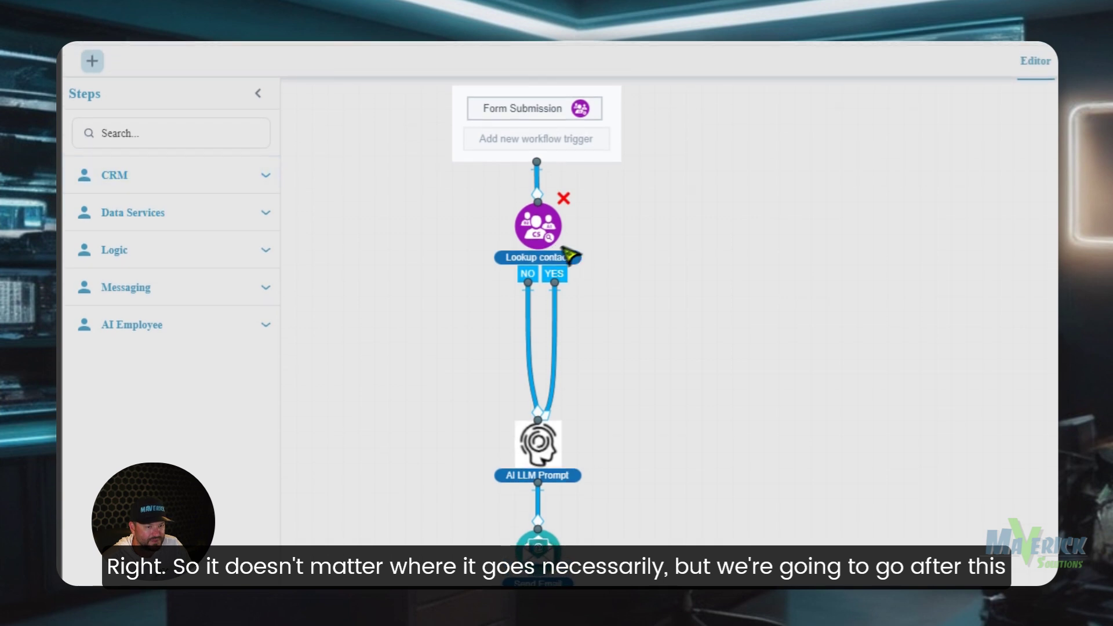
- Add an Add / Remove Tag step to the canvas that applies the tag Lead, and save it
click(171, 177)
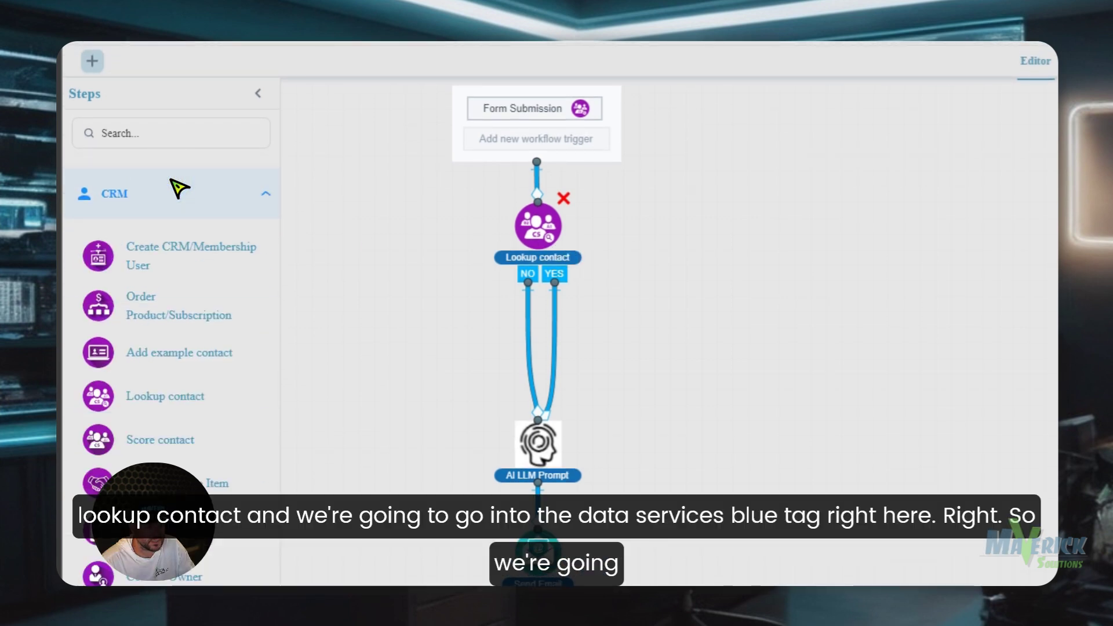
scroll(177, 188, down, 10)
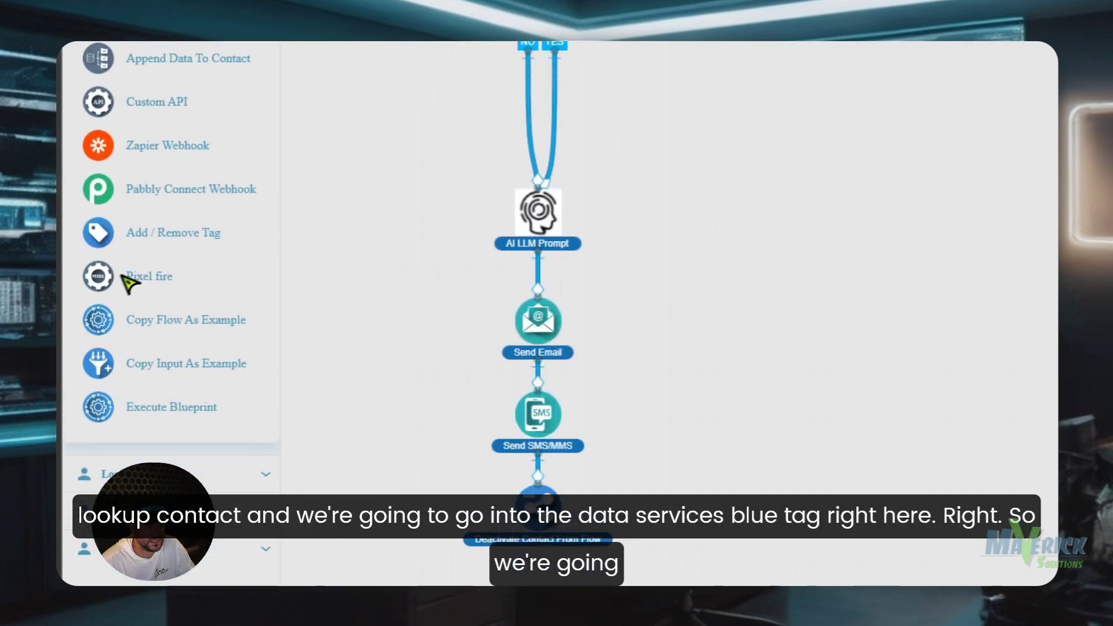
drag(157, 246, 693, 262)
click(806, 239)
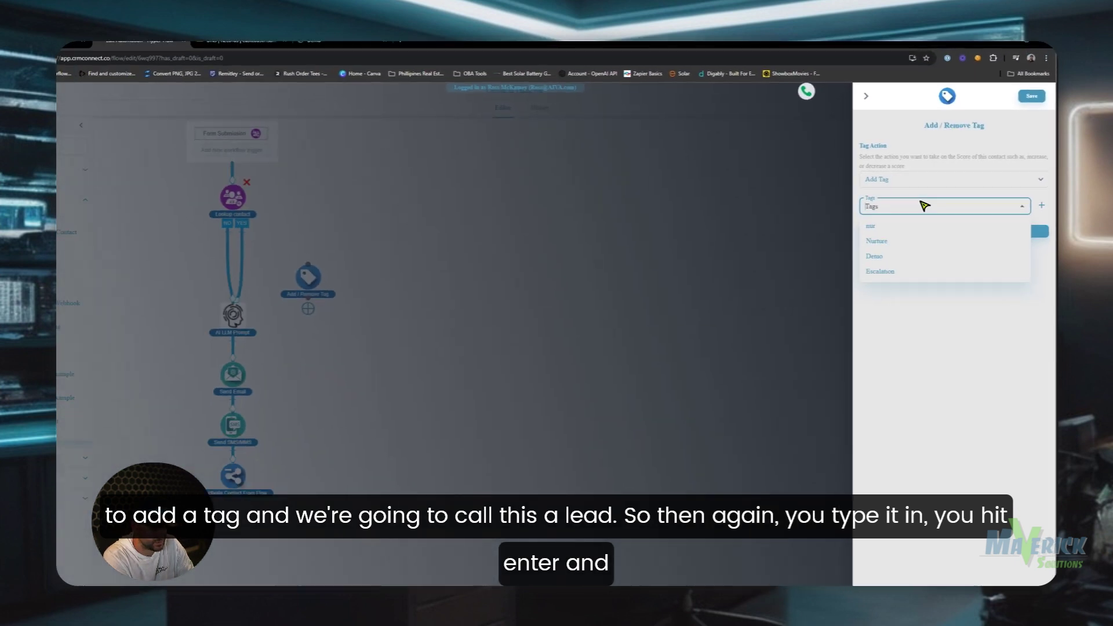
text(Lead)
key(Return)
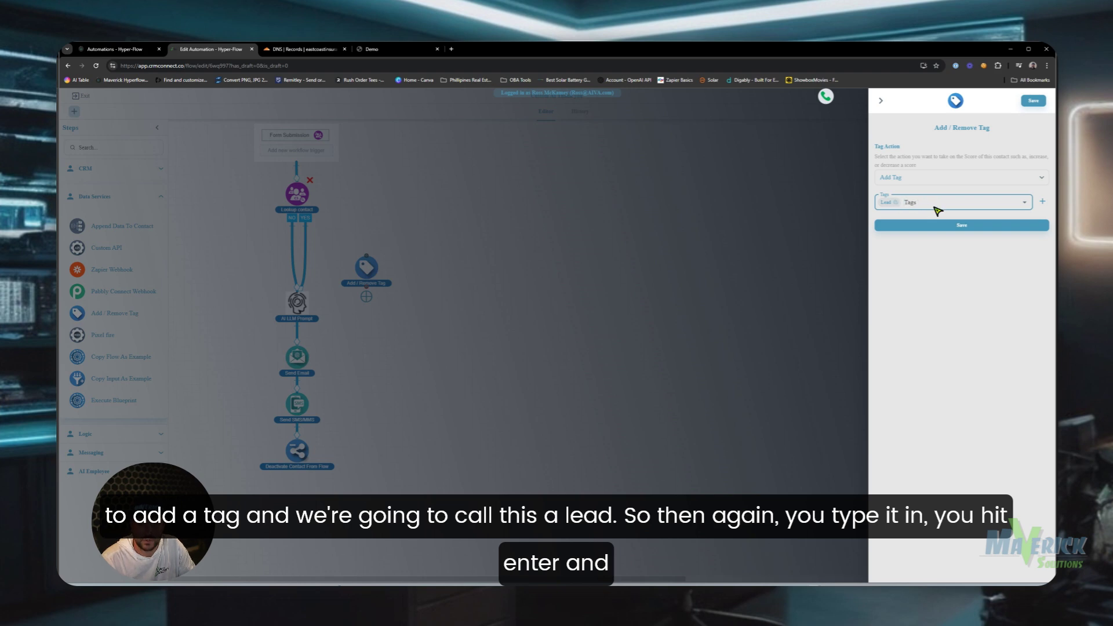
click(961, 226)
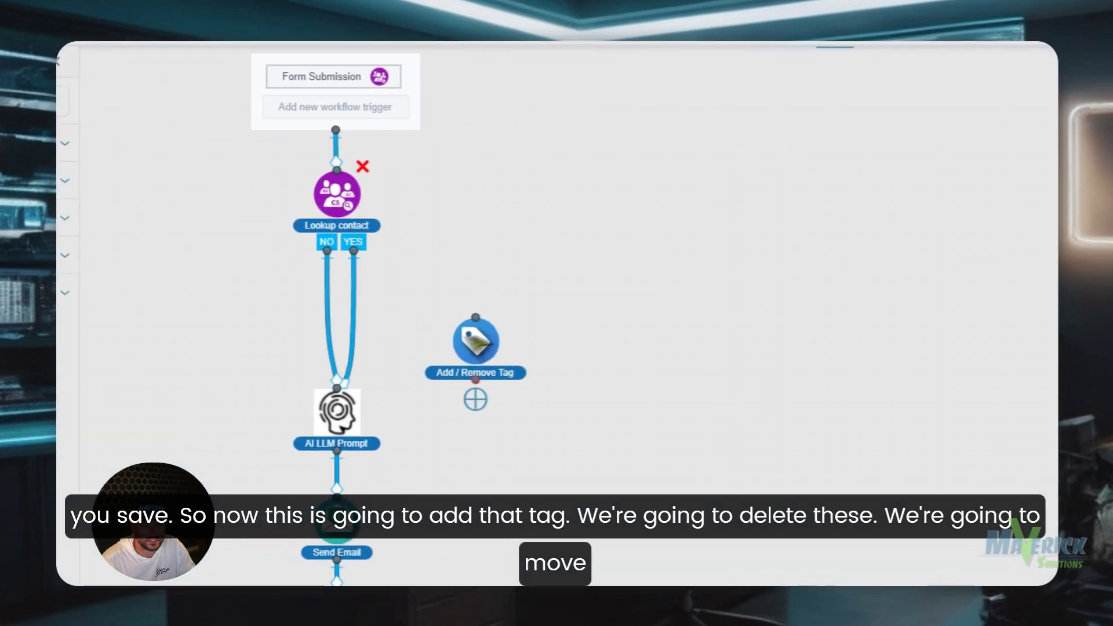
- Replace Lookup contact's NO and YES links so both branches run through the tag step into the AI LLM Prompt
right_click(328, 279)
click(344, 288)
right_click(357, 284)
click(386, 295)
drag(474, 339, 337, 318)
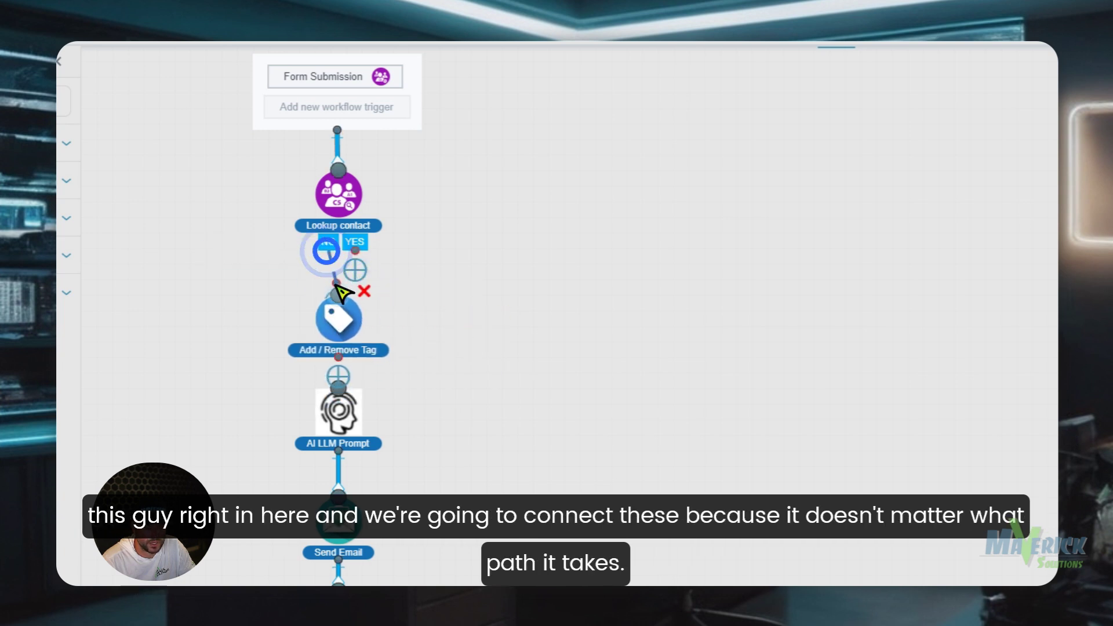
drag(336, 286, 338, 292)
drag(355, 253, 341, 297)
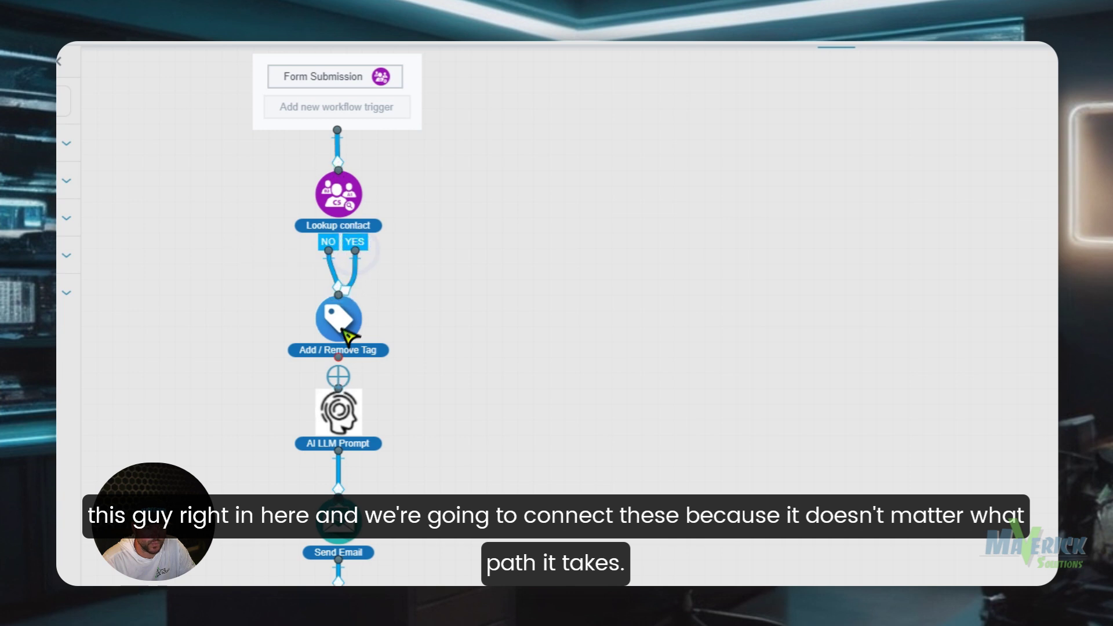
drag(341, 359, 338, 387)
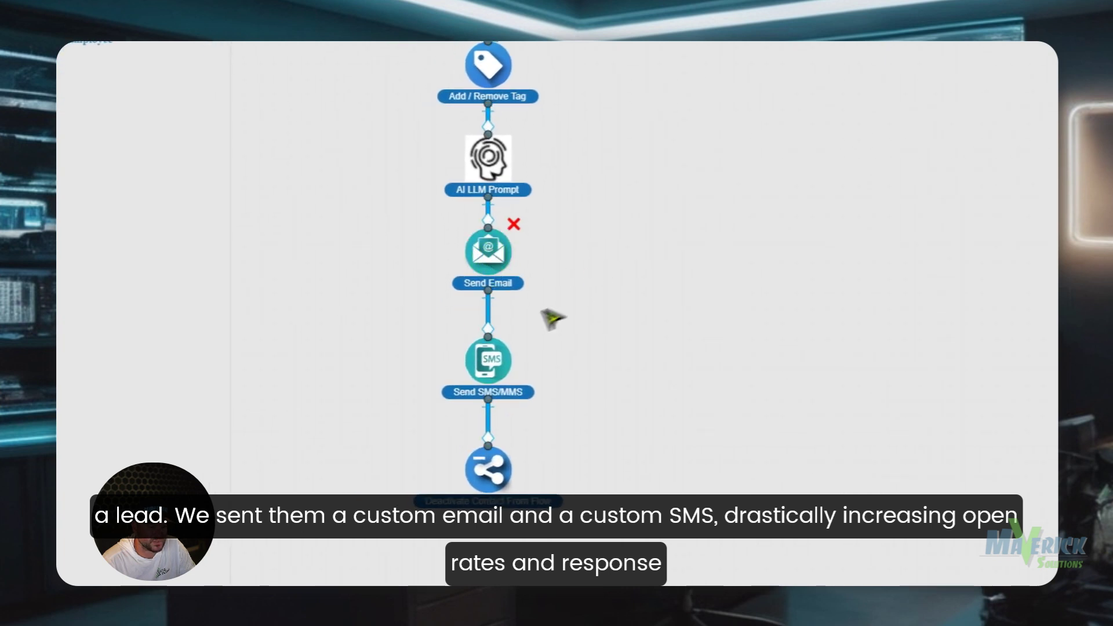
- Nudge the Send SMS/MMS step up, then save and publish the updated automation
drag(502, 370, 501, 354)
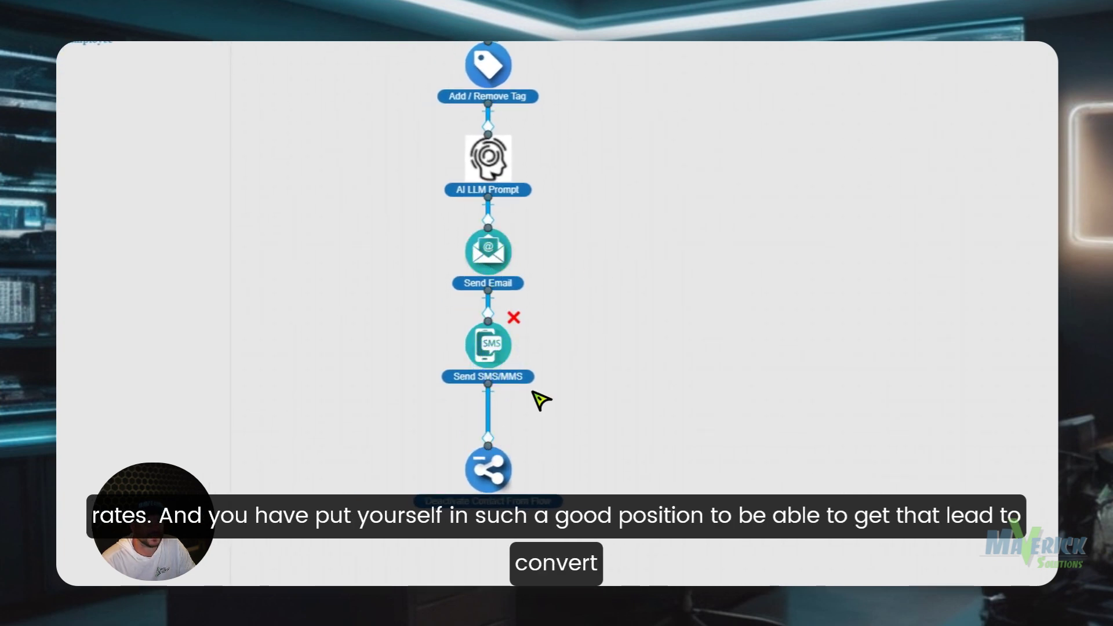
scroll(542, 157, up, 5)
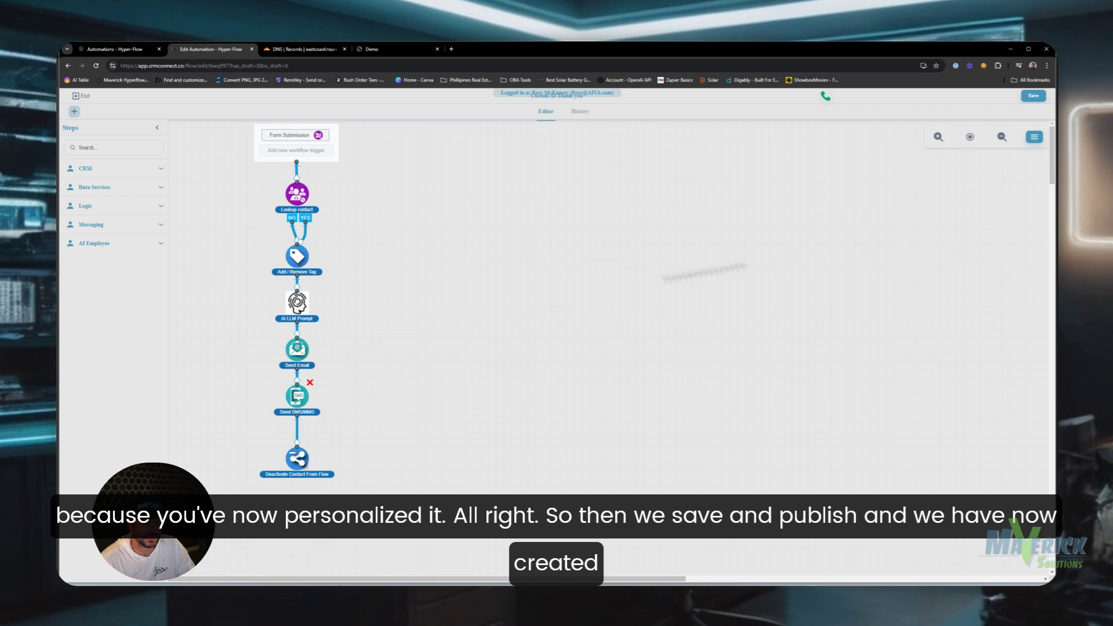
click(1031, 99)
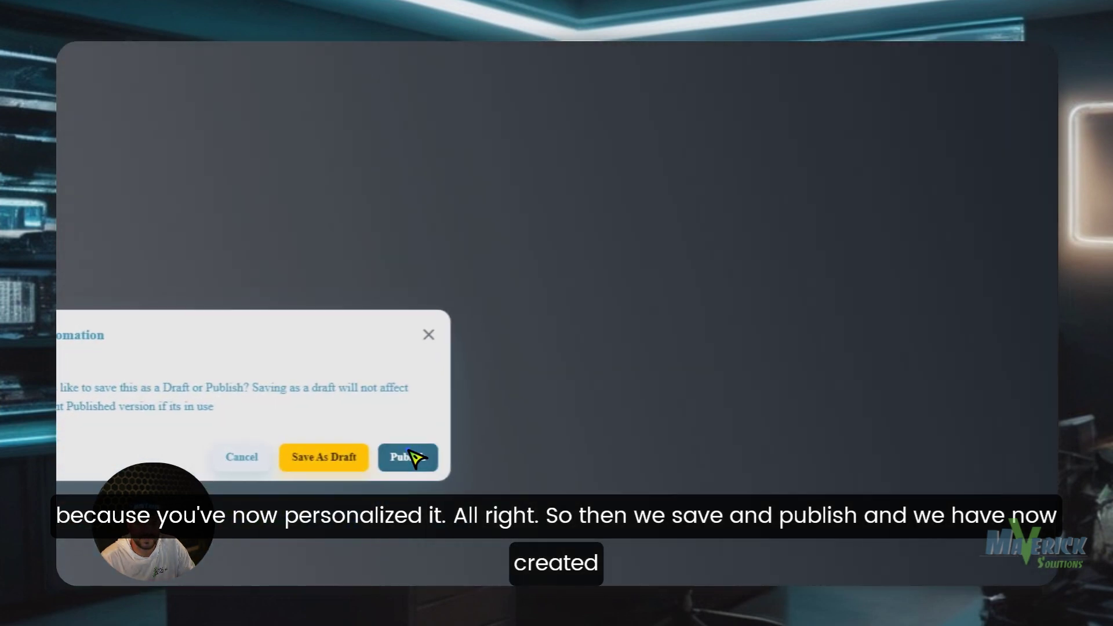
click(413, 454)
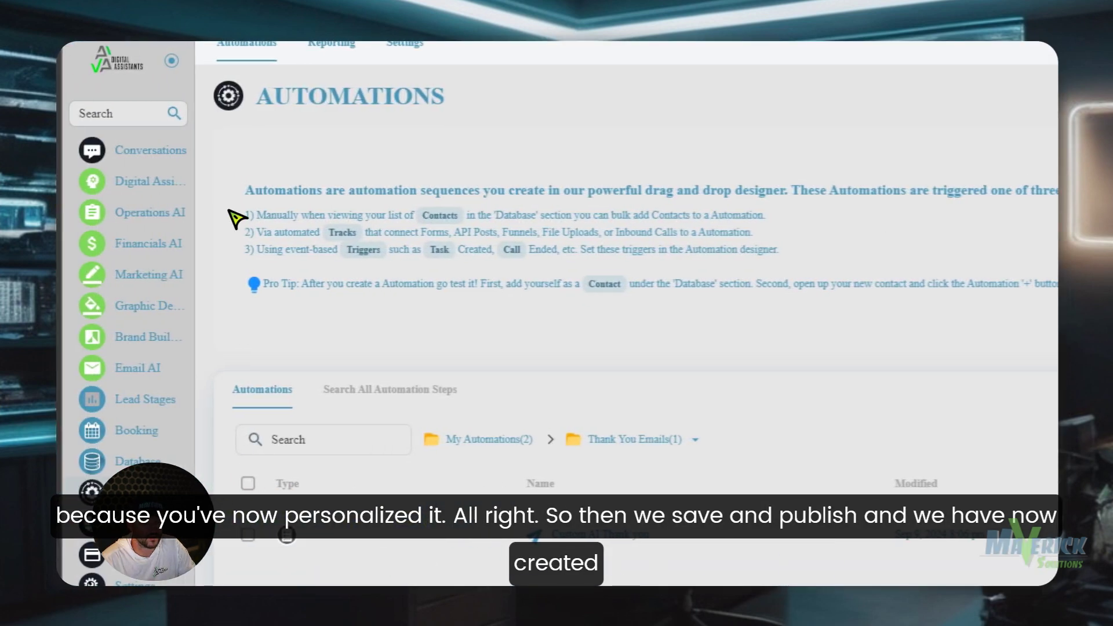